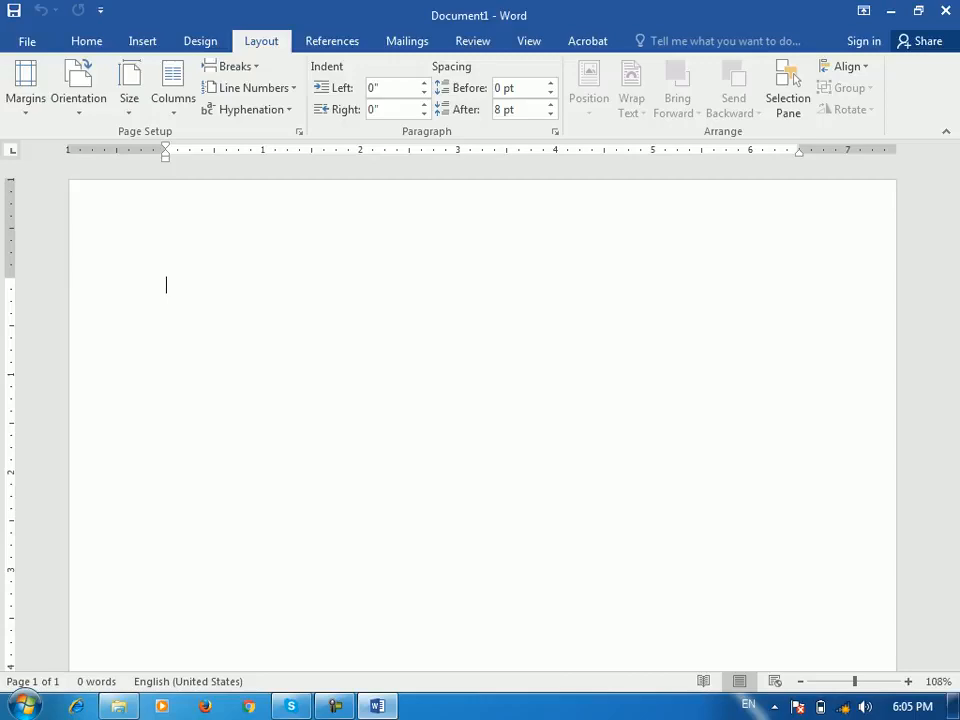
# Review the available break types, and insert two page breaks in the blank document.
pyautogui.click(230, 66)
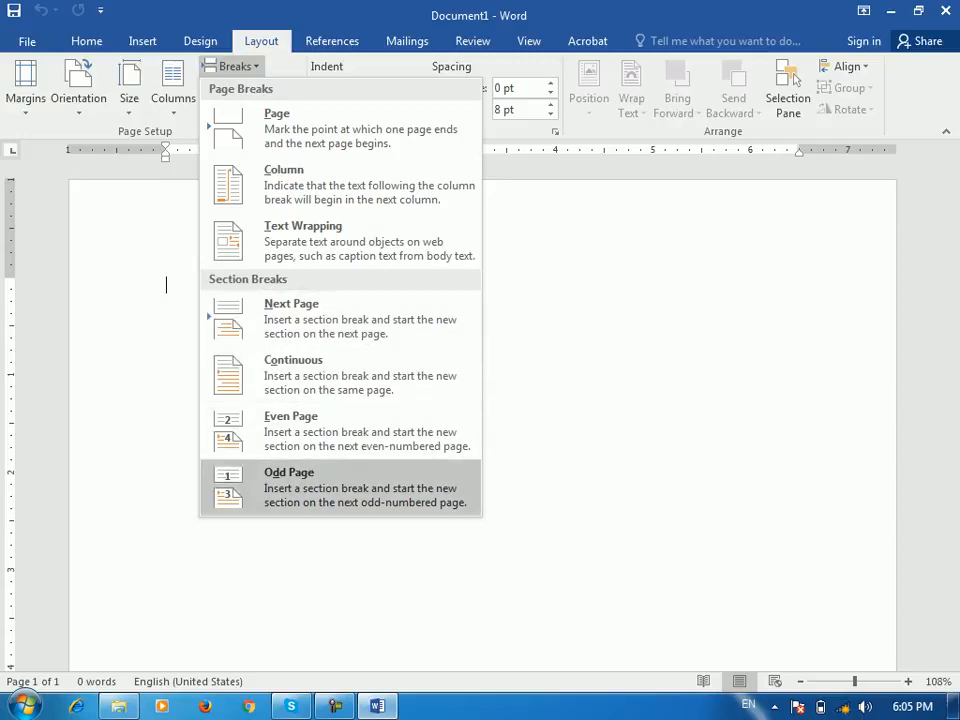
pyautogui.press('Escape')
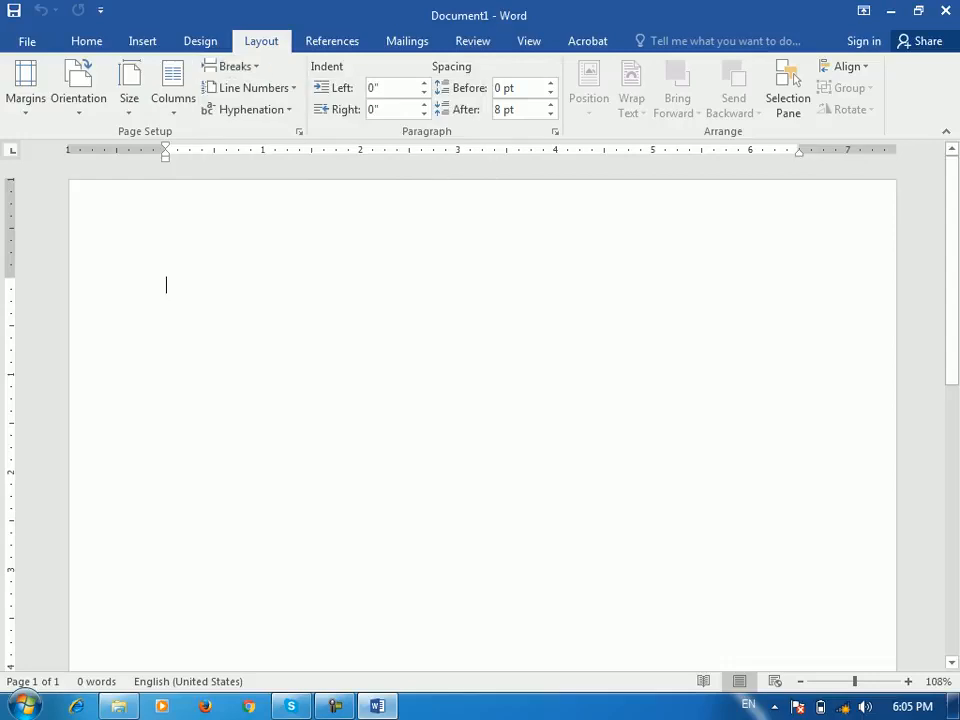
pyautogui.scroll(-10, 483, 410)
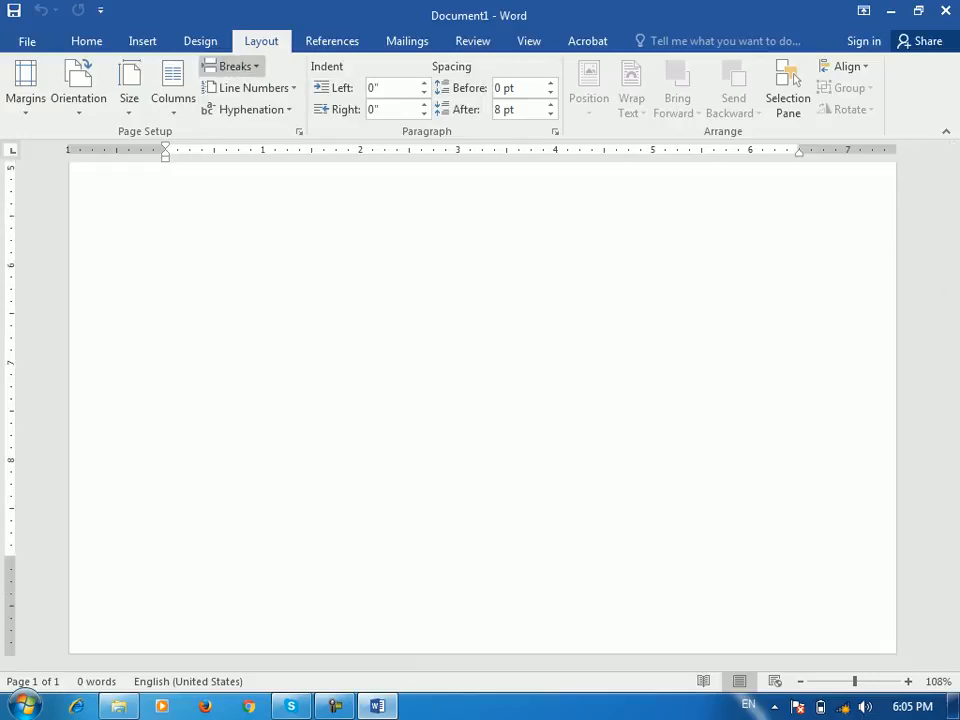
pyautogui.click(233, 66)
pyautogui.click(265, 120)
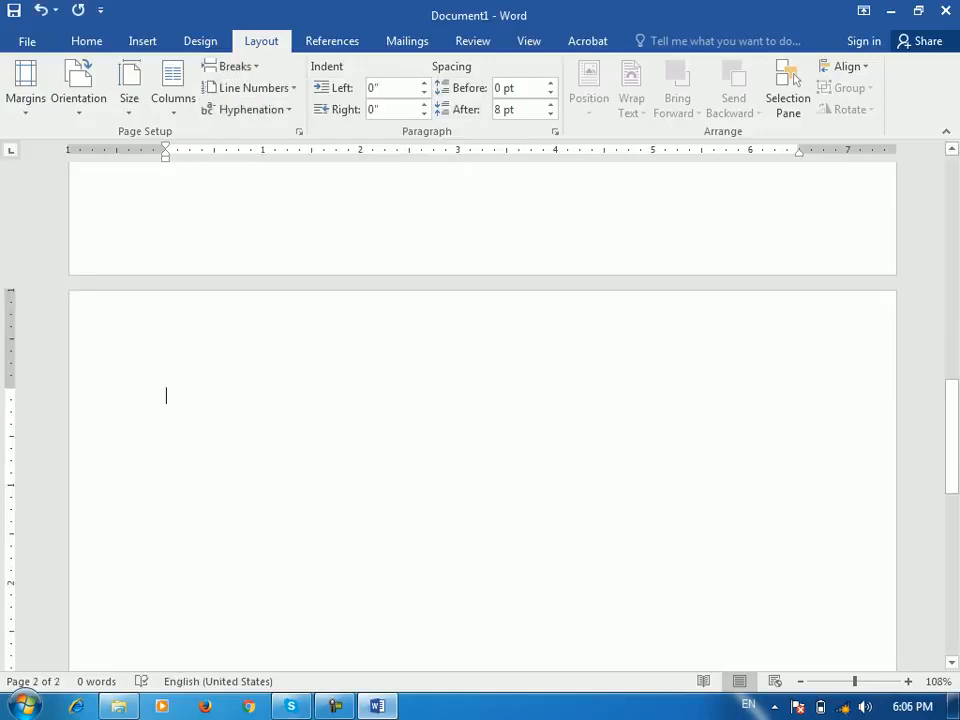
pyautogui.click(233, 66)
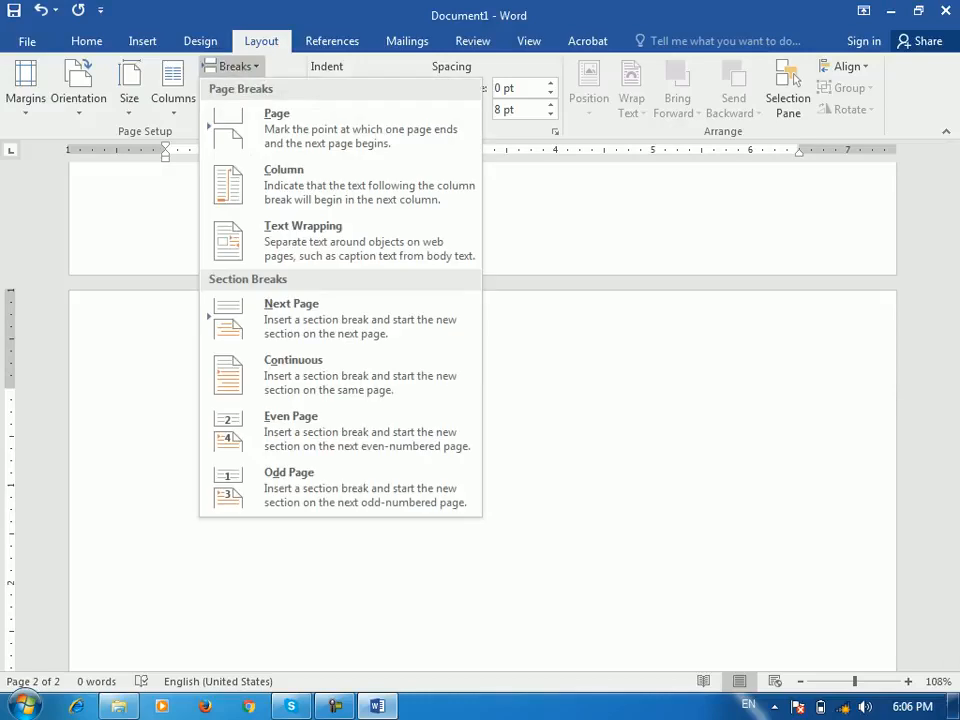
pyautogui.click(262, 120)
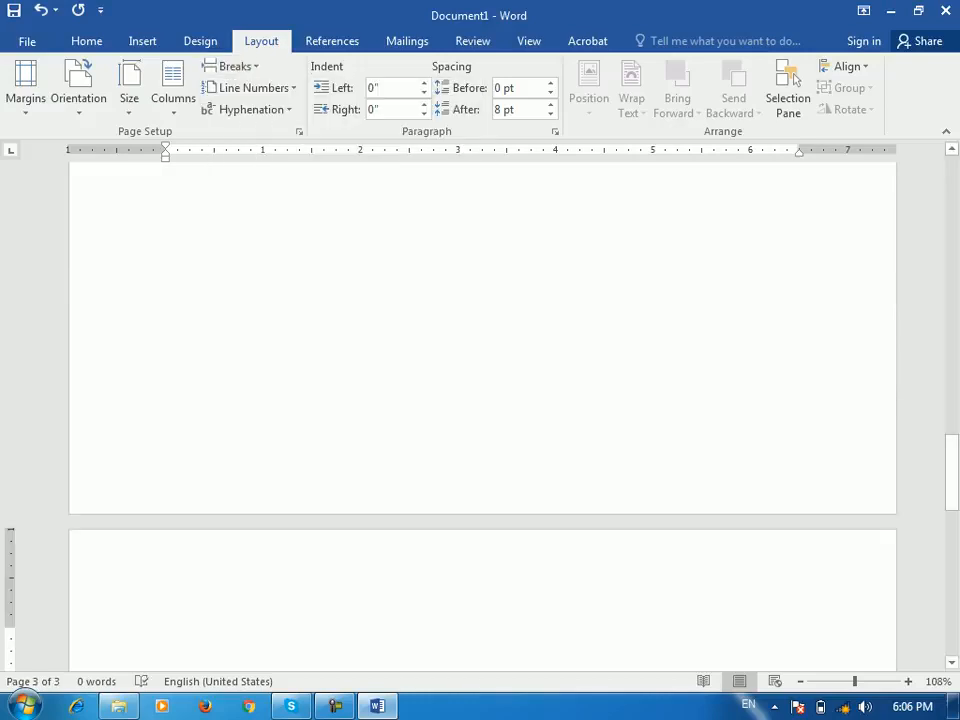
# Open the header area on the first page, examine the header and footer labels across the pages, and close it.
pyautogui.scroll(18, 482, 416)
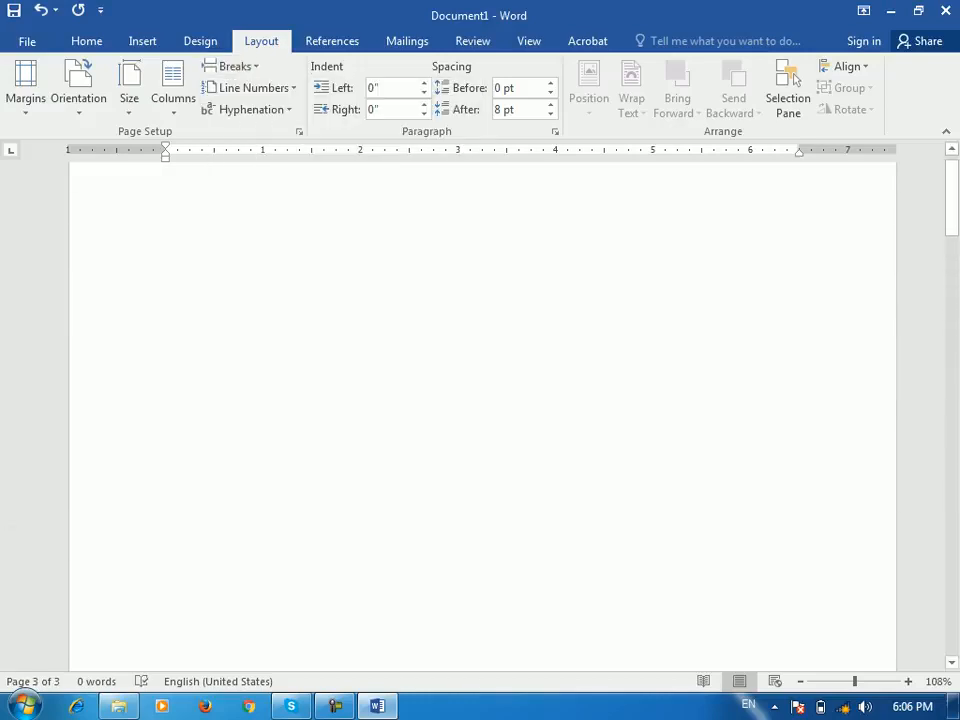
pyautogui.doubleClick(166, 237)
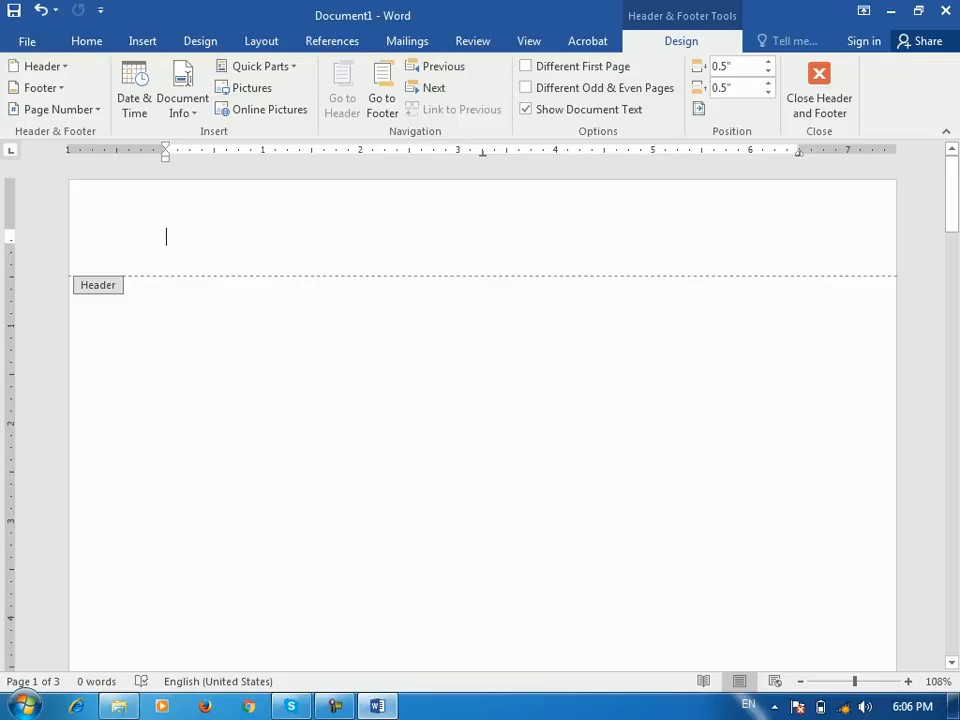
pyautogui.scroll(-1, 483, 400)
pyautogui.scroll(-20, 483, 400)
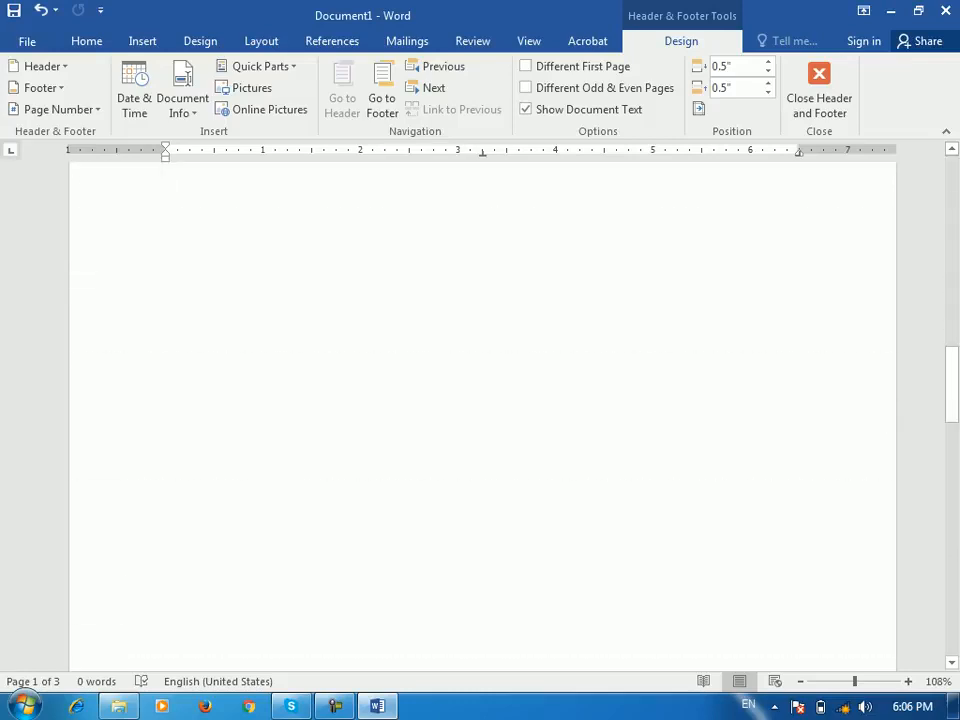
pyautogui.scroll(-4, 483, 400)
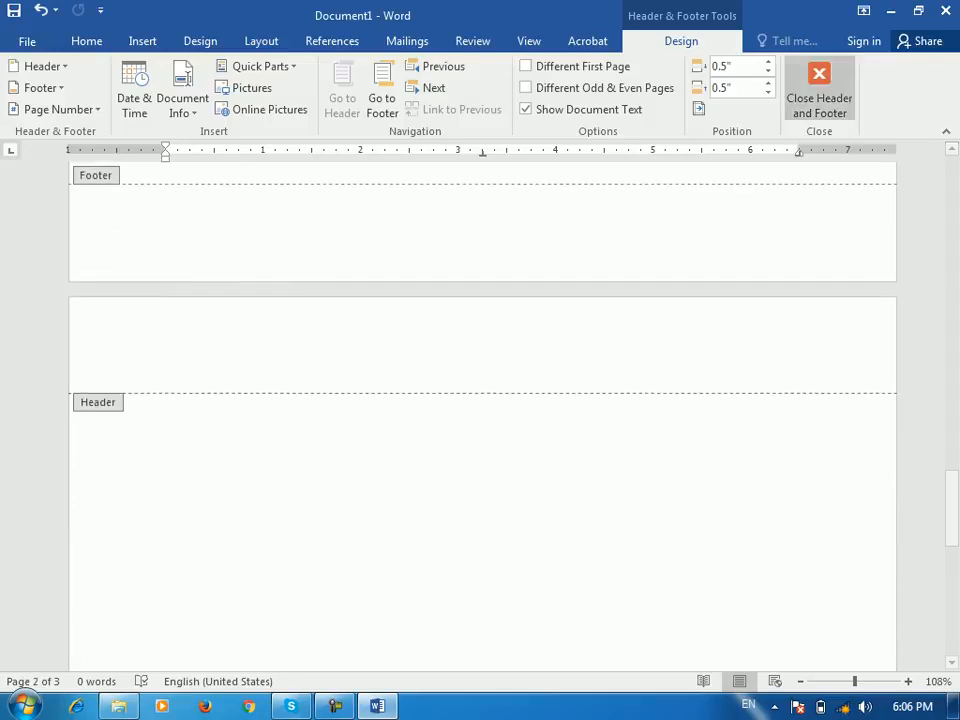
pyautogui.click(818, 90)
# Insert a Next Page section break near the end of the document.
pyautogui.click(952, 268)
pyautogui.moveTo(952, 268); pyautogui.dragTo(952, 621)
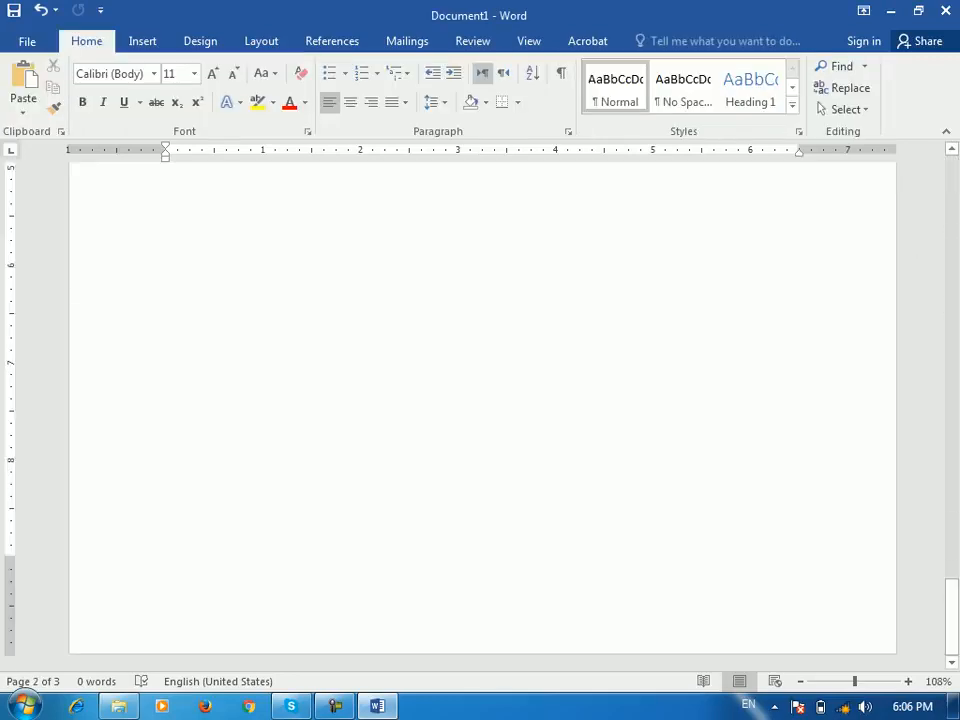
pyautogui.scroll(6, 483, 400)
pyautogui.scroll(-6, 483, 400)
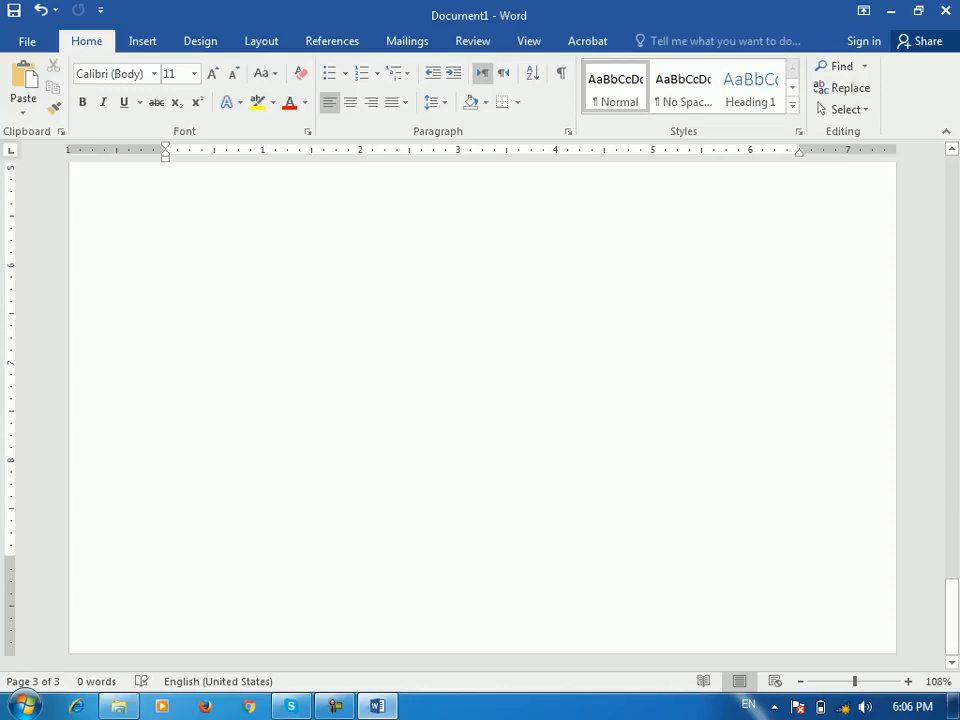
pyautogui.scroll(3, 483, 400)
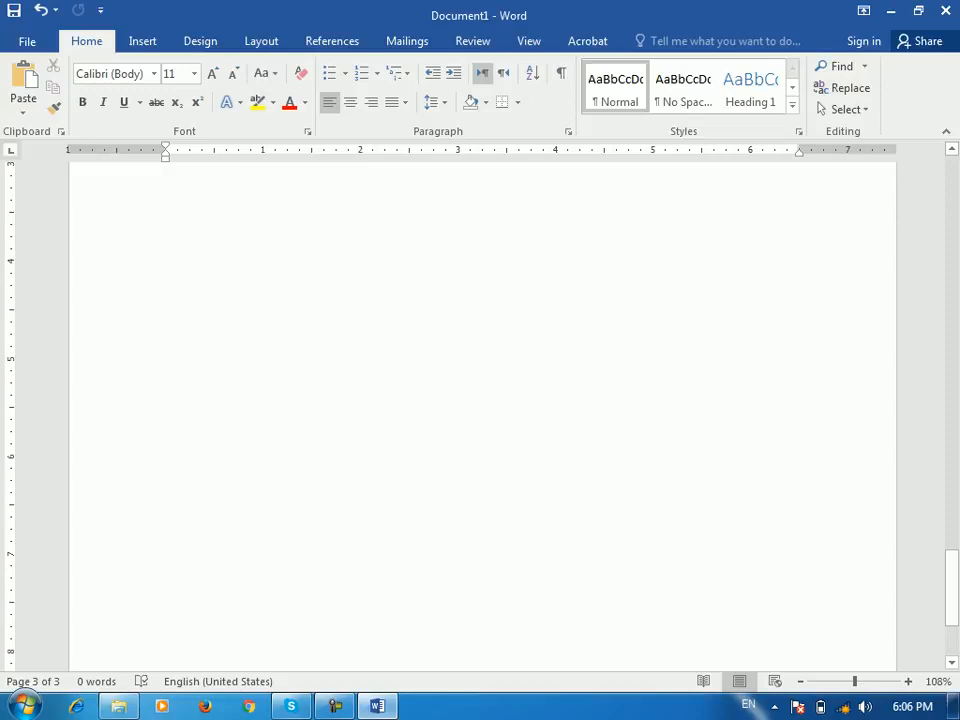
pyautogui.hotkey('alt', 'p')
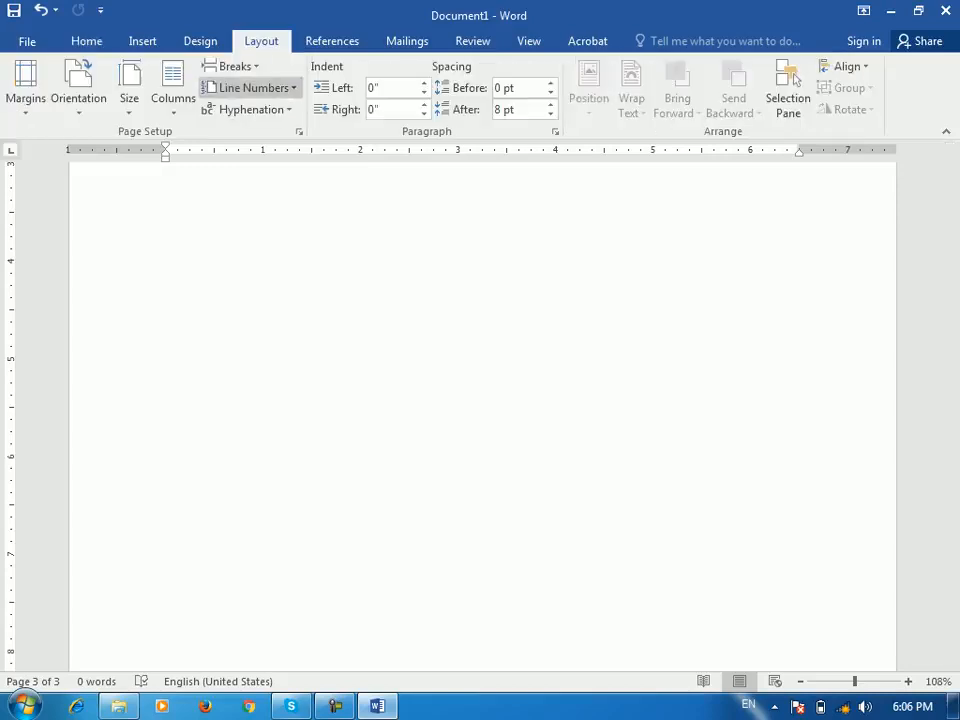
pyautogui.press('b')
pyautogui.press('Down')
pyautogui.press('Down')
pyautogui.press('Down')
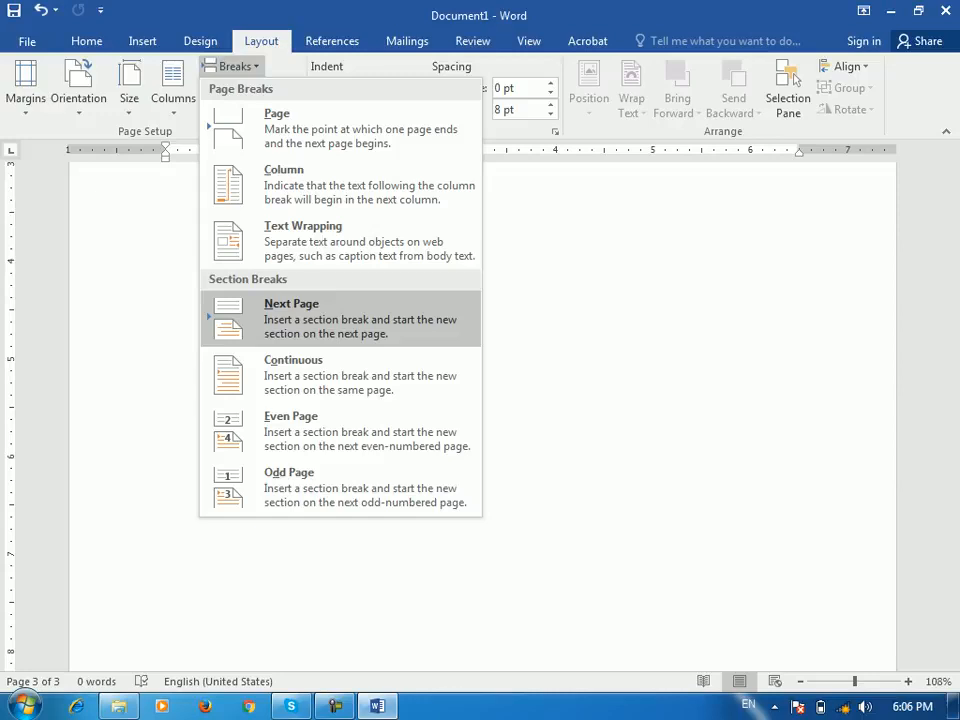
pyautogui.press('Return')
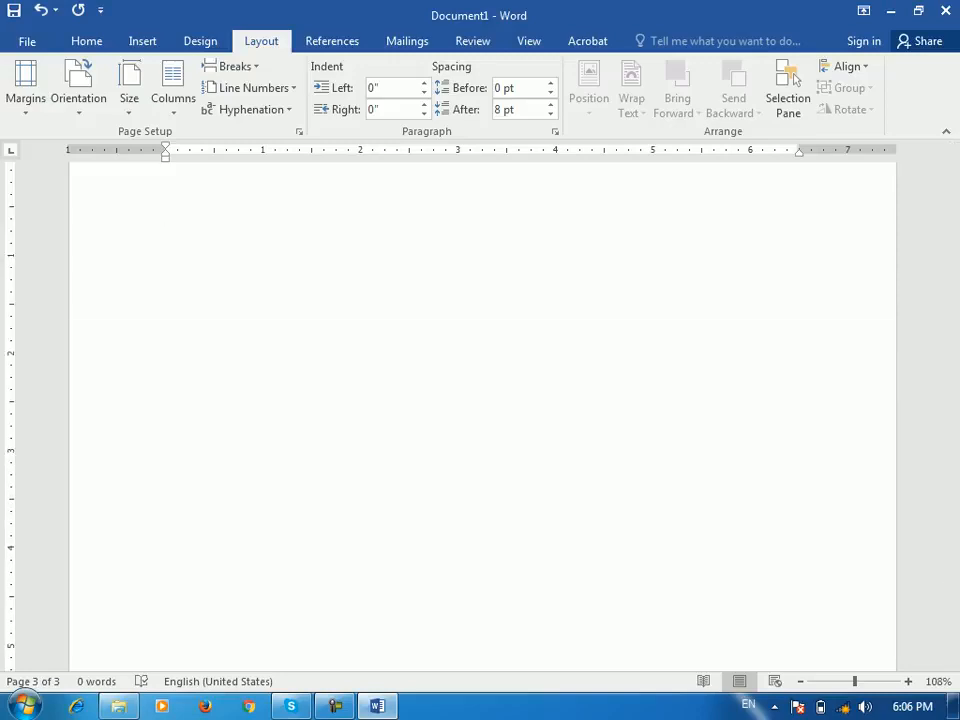
# Open the header on page 3, compare the section labels of all pages' headers and footers, and close the header area.
pyautogui.scroll(4, 480, 410)
pyautogui.doubleClick(166, 356)
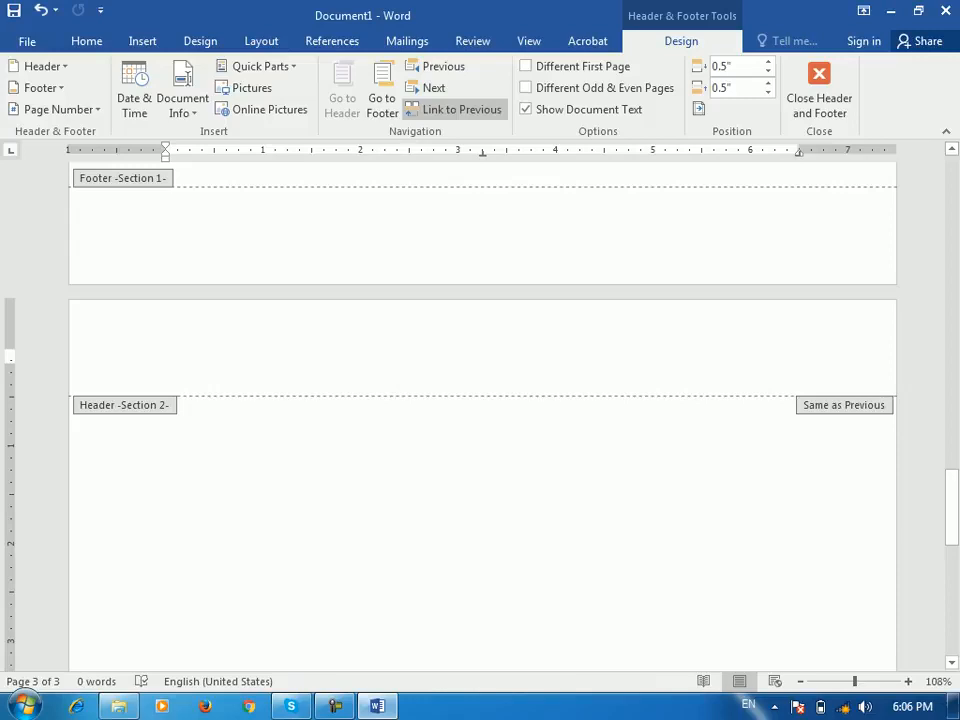
pyautogui.scroll(15, 480, 410)
pyautogui.scroll(-10, 480, 410)
pyautogui.scroll(20, 480, 410)
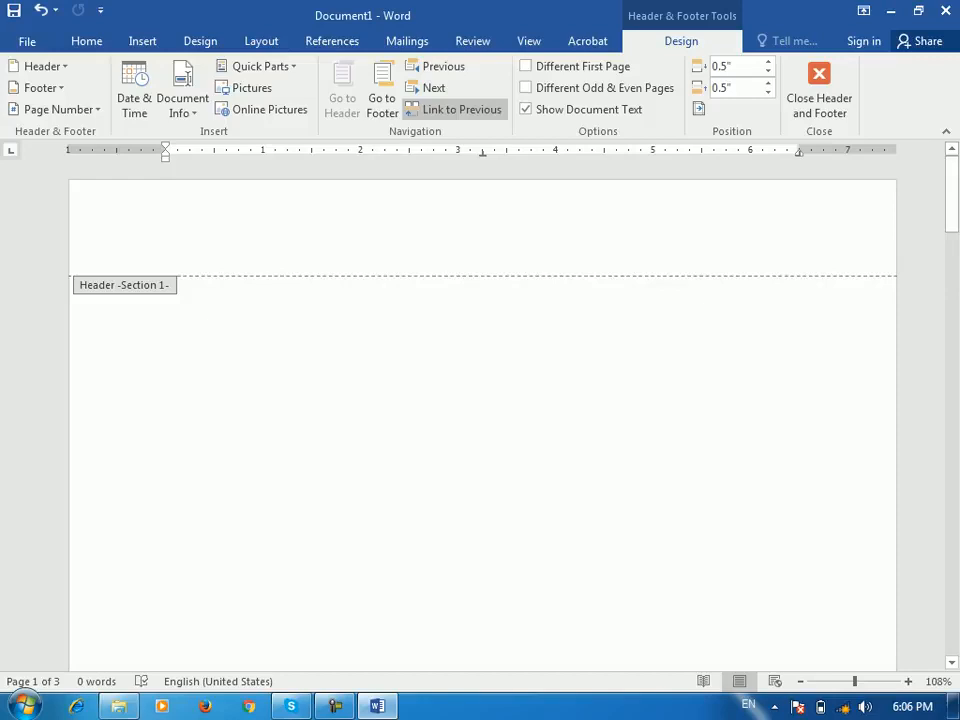
pyautogui.scroll(-18, 480, 410)
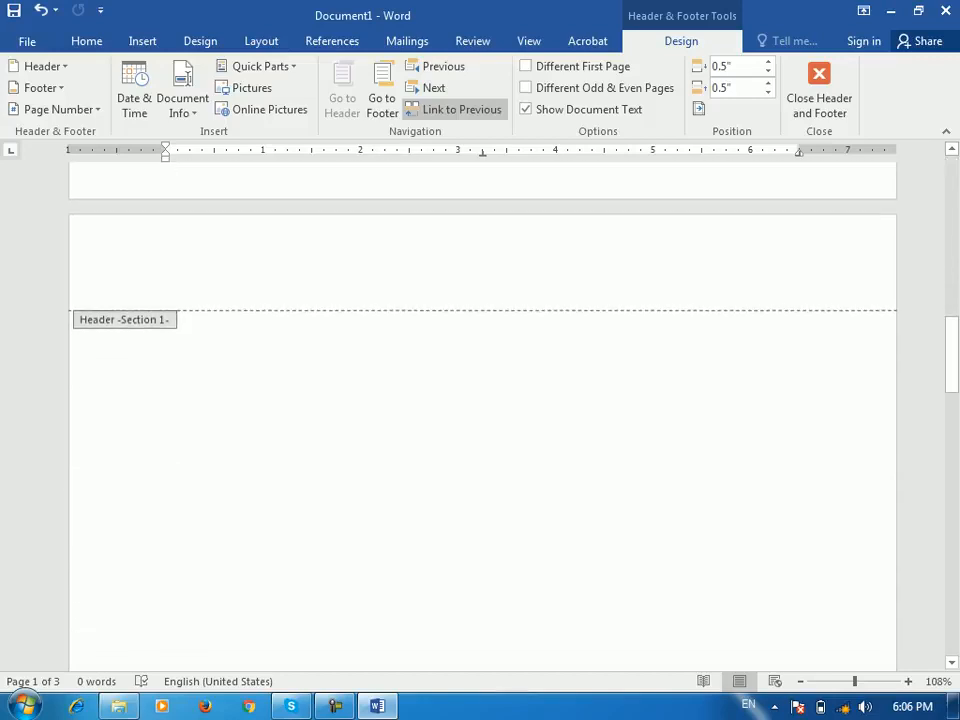
pyautogui.scroll(-10, 480, 410)
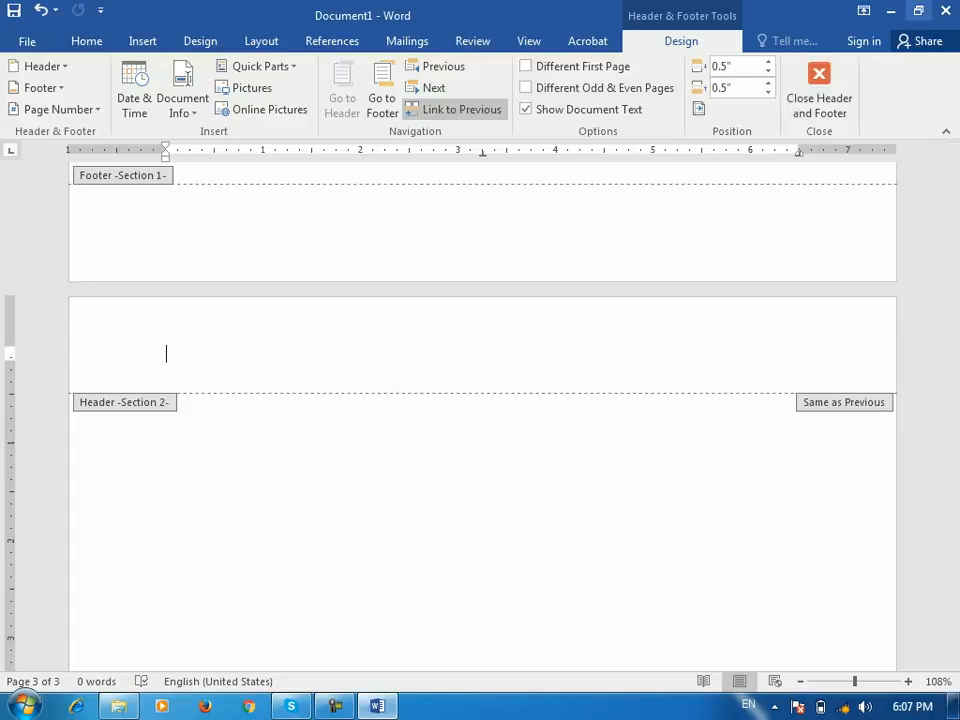
pyautogui.click(819, 90)
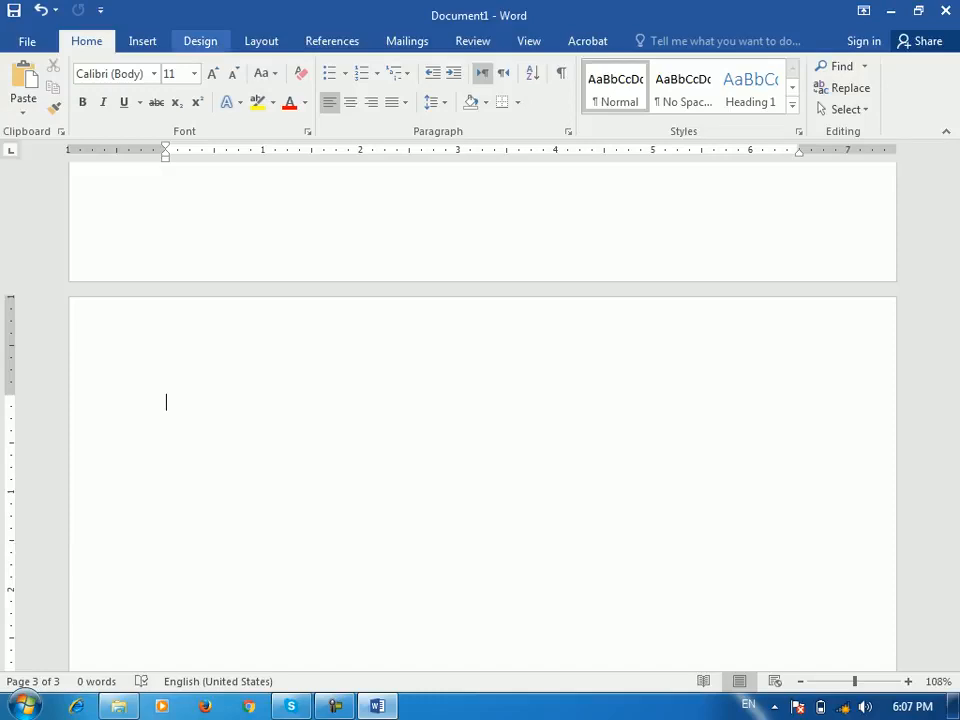
# Insert two more page breaks after the start of the second section.
pyautogui.click(200, 41)
pyautogui.click(261, 41)
pyautogui.click(230, 66)
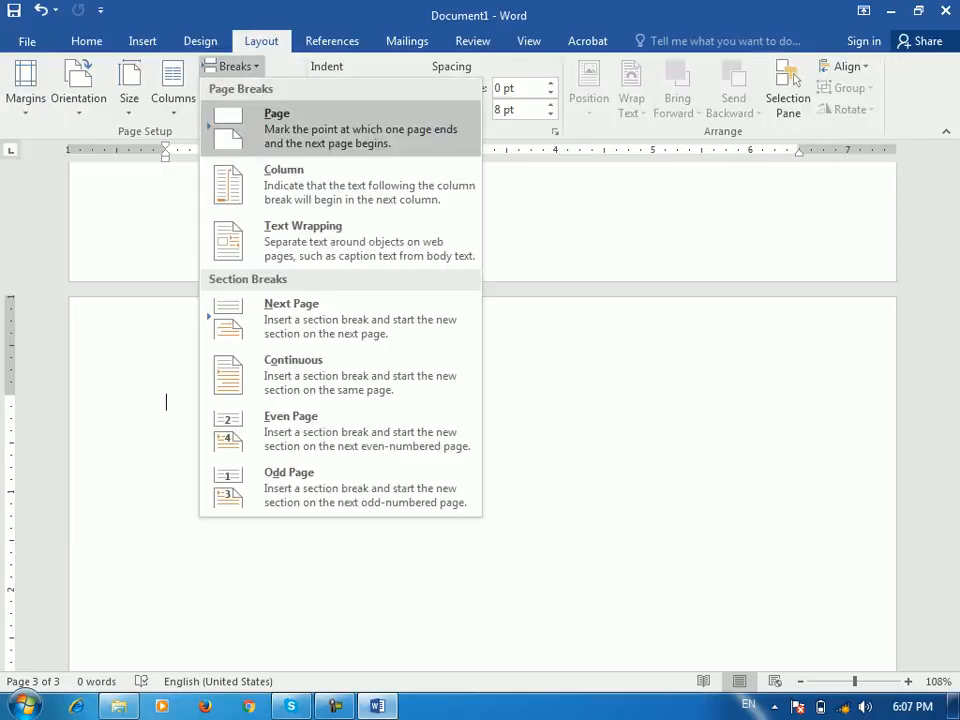
pyautogui.click(340, 128)
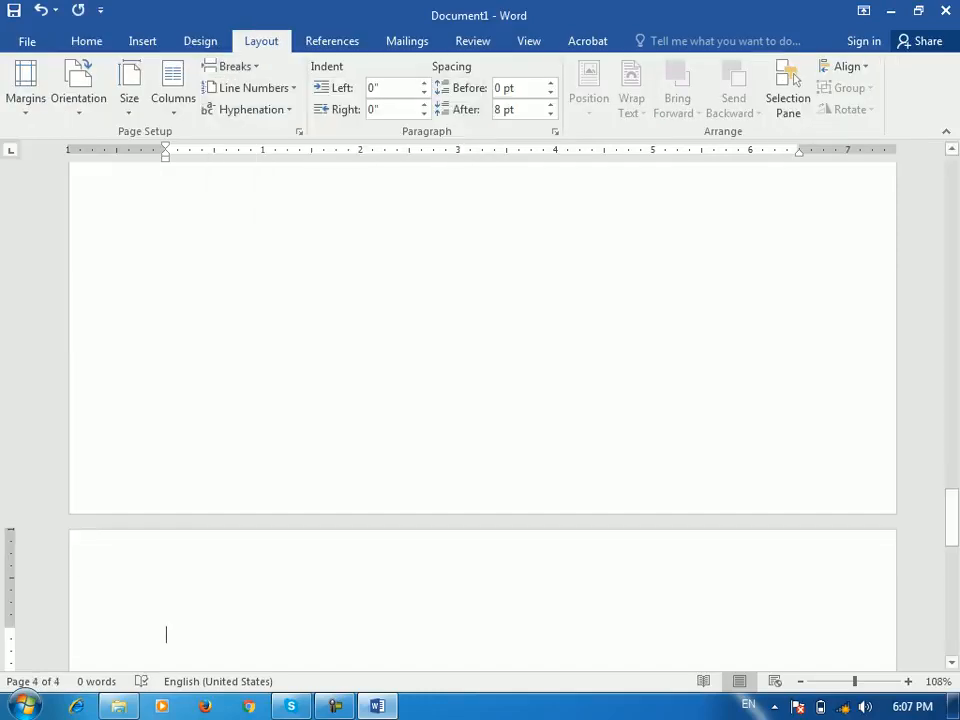
pyautogui.hotkey('ctrl', 'Return')
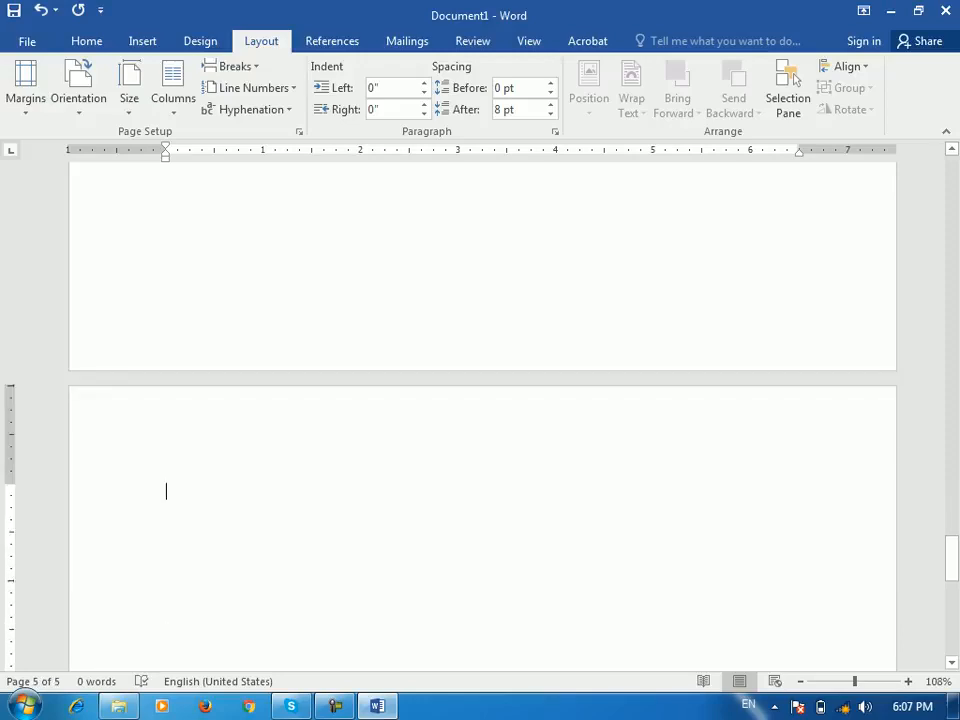
# Open the header on page 5, check which section each page's header and footer belongs to, and close the header area.
pyautogui.doubleClick(166, 441)
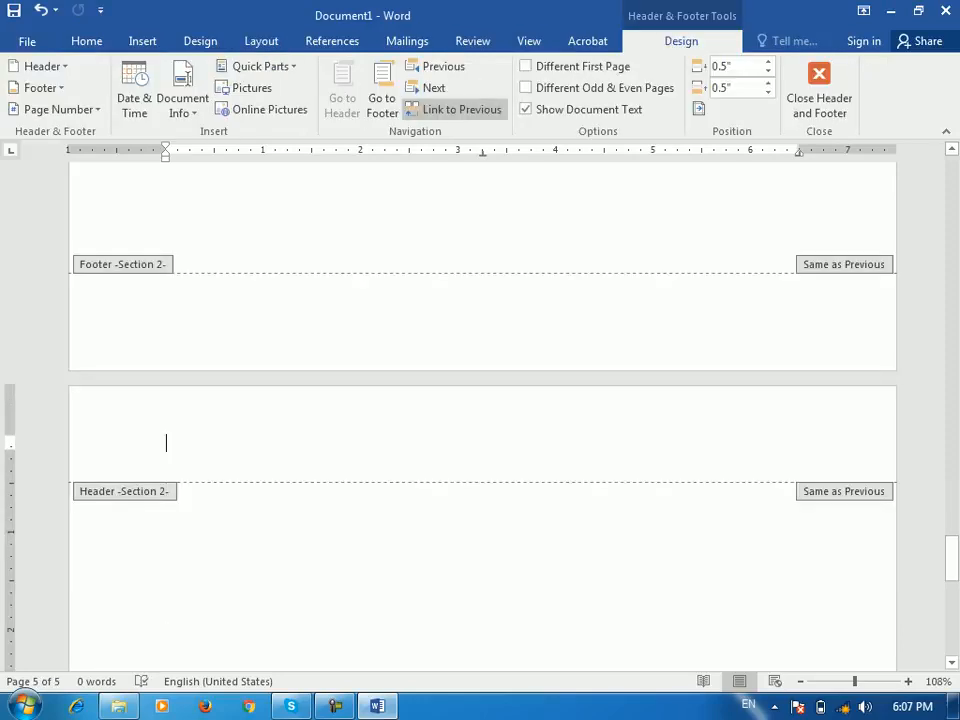
pyautogui.scroll(16, 482, 420)
pyautogui.scroll(15, 482, 400)
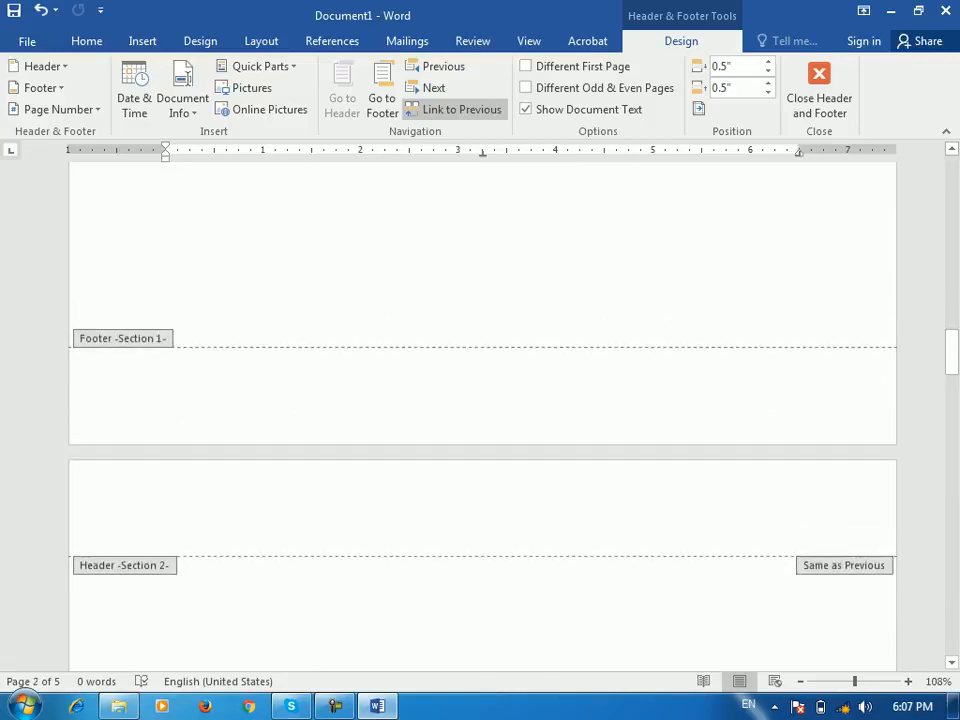
pyautogui.click(819, 90)
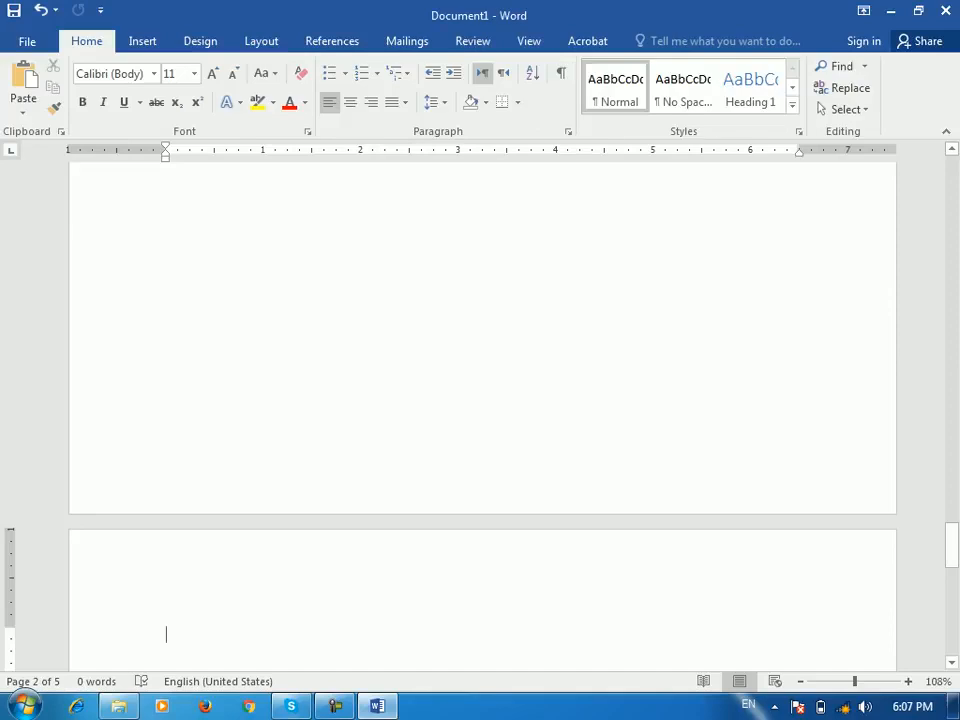
# Examine the Continuous section break option for the last page.
pyautogui.moveTo(952, 546); pyautogui.dragTo(952, 633)
pyautogui.click(261, 41)
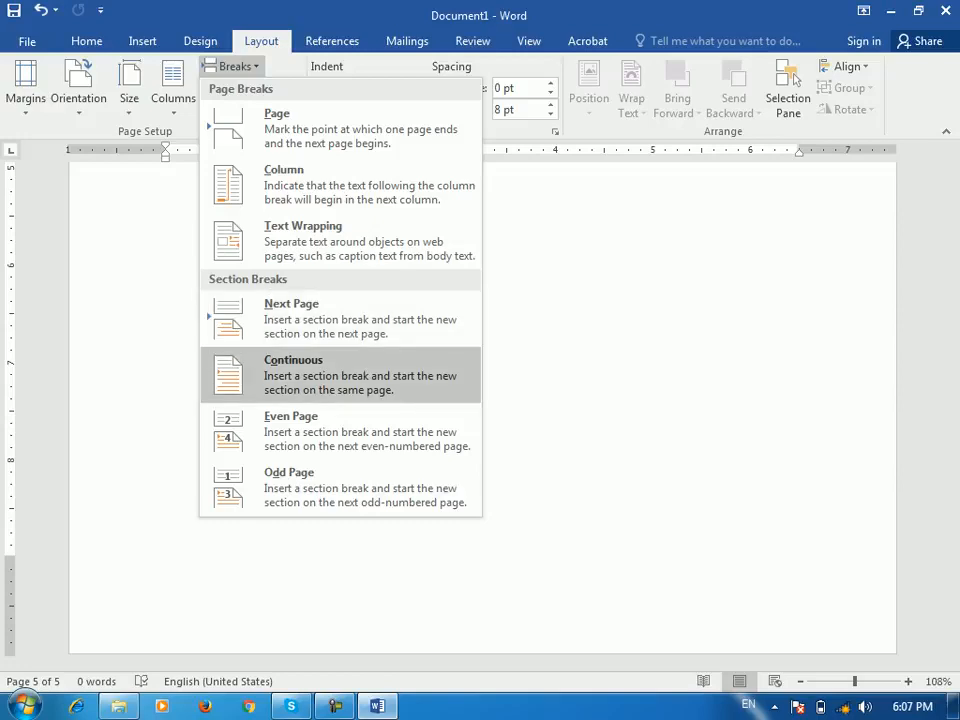
pyautogui.click(293, 372)
pyautogui.scroll(4, 483, 415)
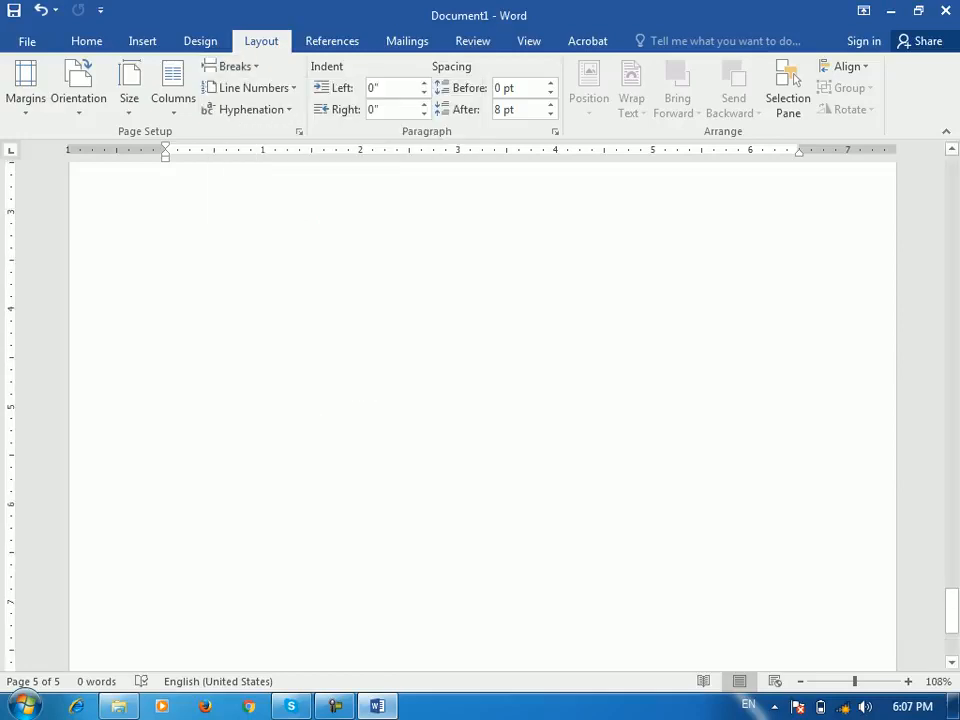
# Enter the text "Barya institute of Information technology" on the first line of page 5.
pyautogui.scroll(12, 483, 415)
pyautogui.scroll(-4, 483, 415)
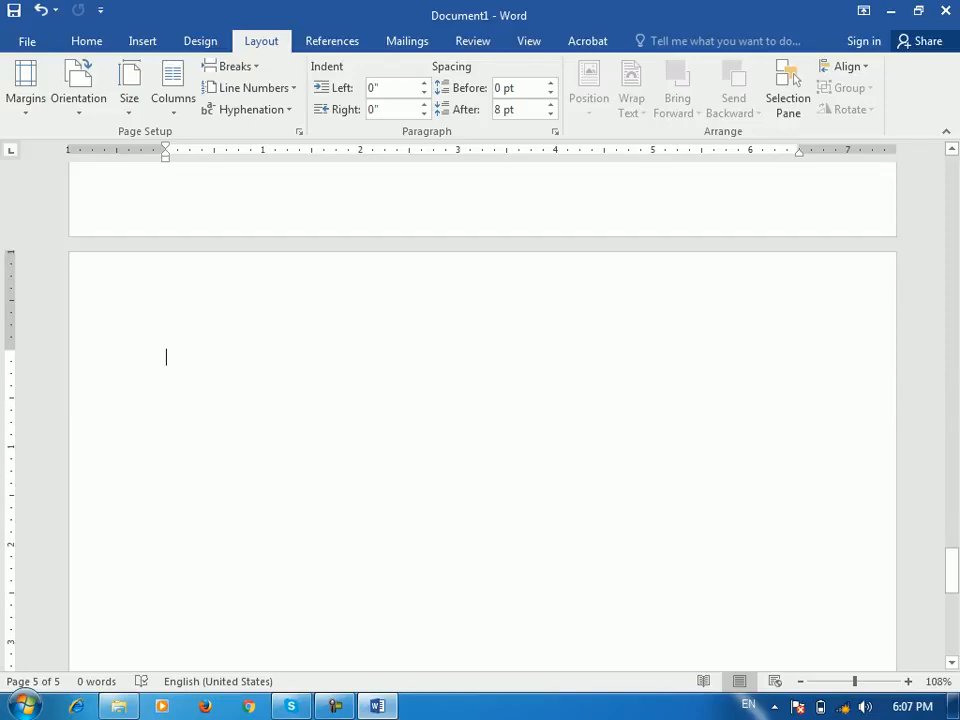
pyautogui.write('bary')
pyautogui.press('Return')
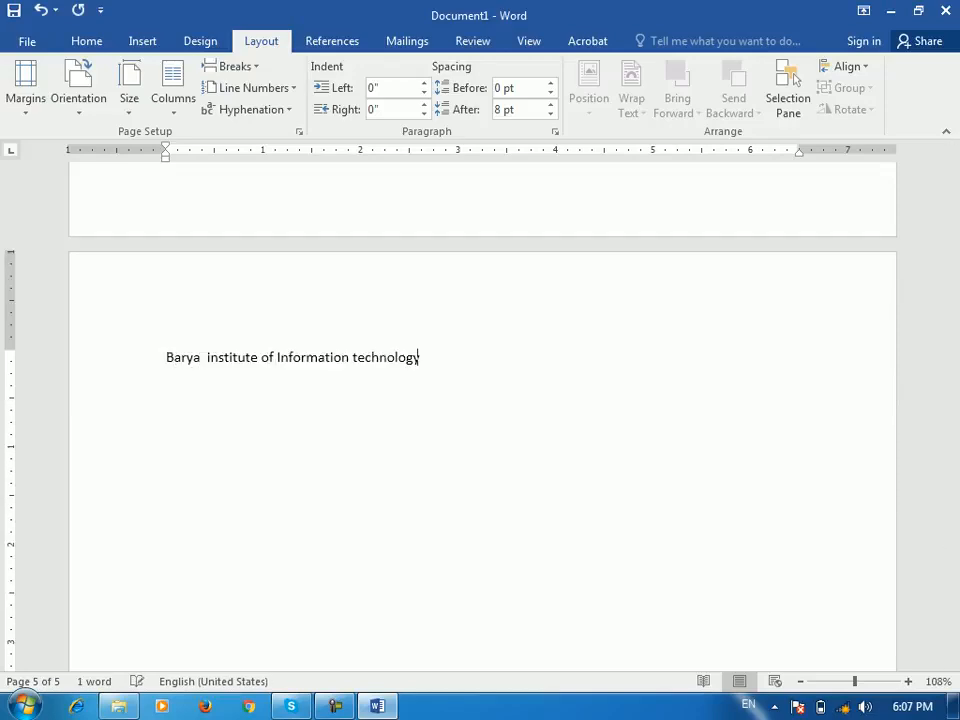
# Copy the "Barya institute of Information technology" line and paste it 17 times to build a multi-line paragraph.
pyautogui.press('Home')
pyautogui.hotkey('shift', 'End')
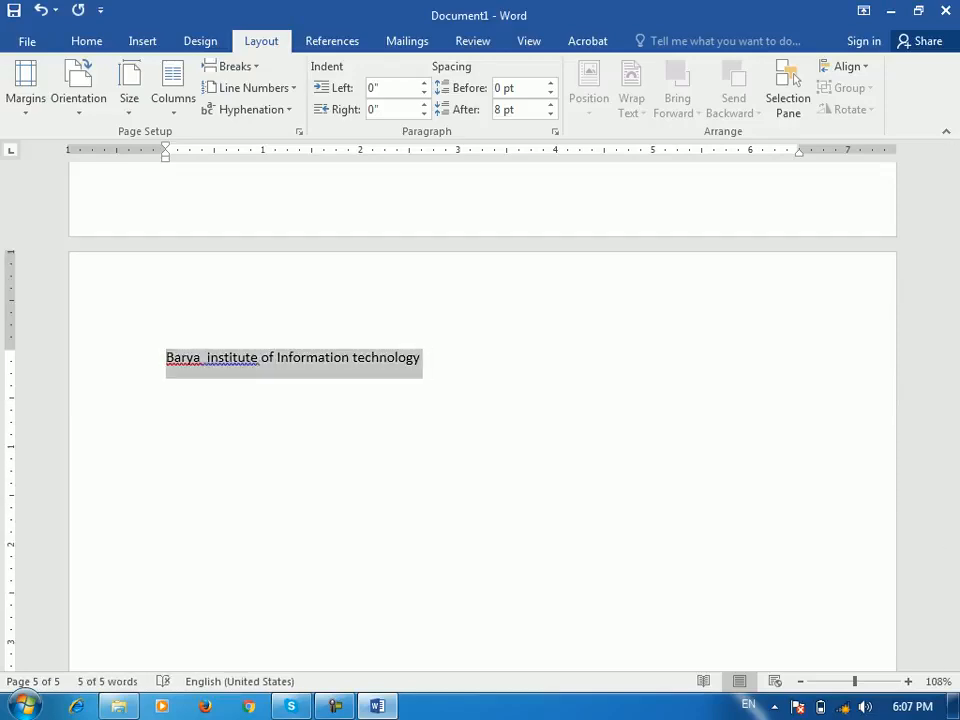
pyautogui.hotkey('ctrl', 'c')
pyautogui.press('End')
pyautogui.press('Return')
pyautogui.press('Return')
pyautogui.hotkey('ctrl', 'v')
pyautogui.hotkey('ctrl', 'v')
pyautogui.hotkey('ctrl', 'v')
pyautogui.hotkey('ctrl', 'v')
pyautogui.hotkey('ctrl', 'v')
pyautogui.hotkey('ctrl', 'v')
pyautogui.hotkey('ctrl', 'v')
pyautogui.hotkey('ctrl', 'v')
pyautogui.hotkey('ctrl', 'v')
pyautogui.hotkey('ctrl', 'v')
pyautogui.hotkey('ctrl', 'v')
pyautogui.hotkey('ctrl', 'v')
pyautogui.hotkey('ctrl', 'v')
pyautogui.hotkey('ctrl', 'v')
pyautogui.hotkey('ctrl', 'v')
pyautogui.hotkey('ctrl', 'v')
pyautogui.hotkey('ctrl', 'v')
pyautogui.scroll(-5, 480, 400)
# Add blank lines below the pasted paragraph and review the Continuous section break option there.
pyautogui.press('Return')
pyautogui.press('Return')
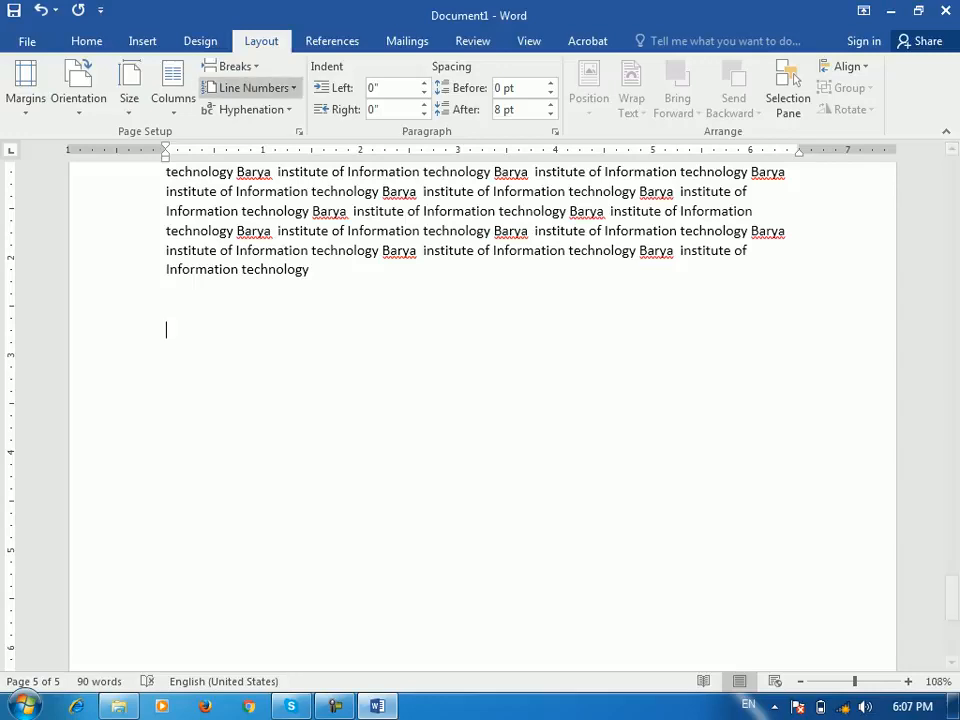
pyautogui.click(235, 66)
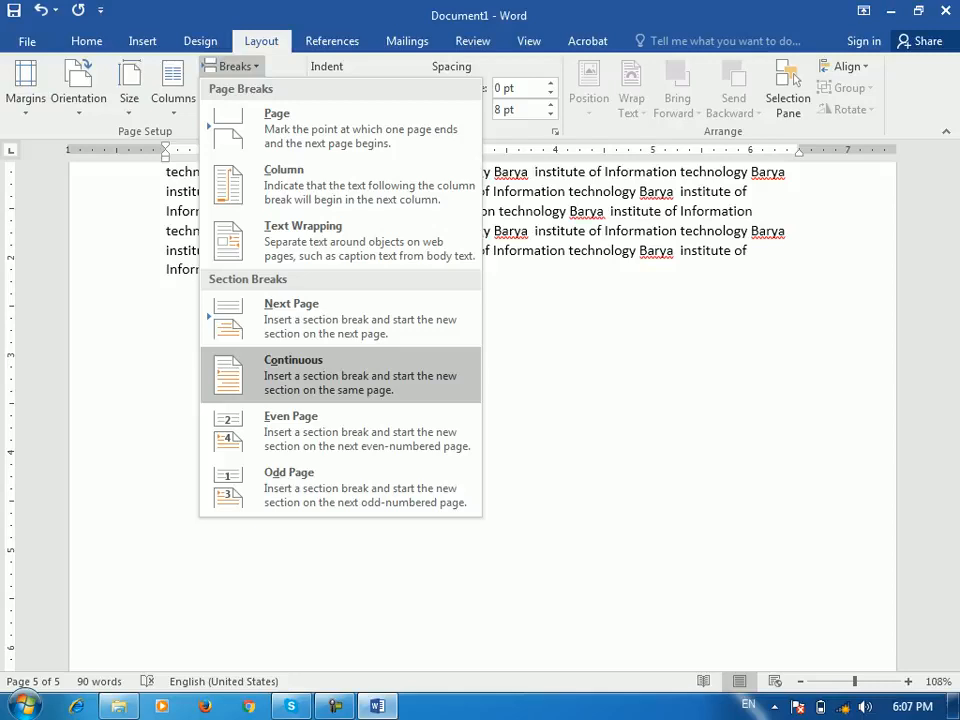
pyautogui.press('Escape')
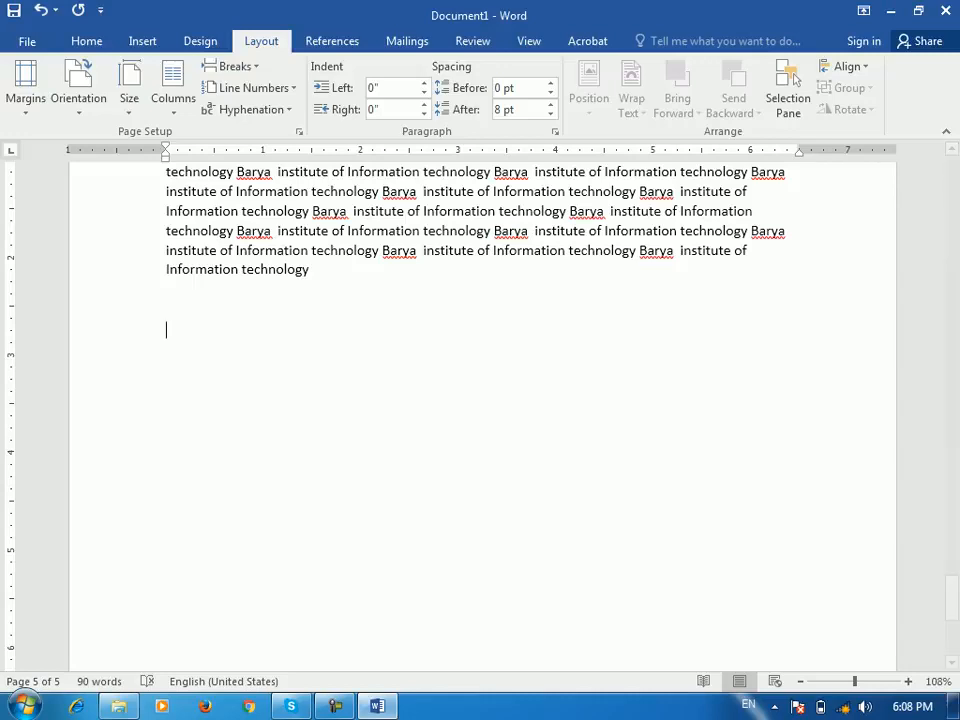
pyautogui.click(250, 109)
pyautogui.click(252, 87)
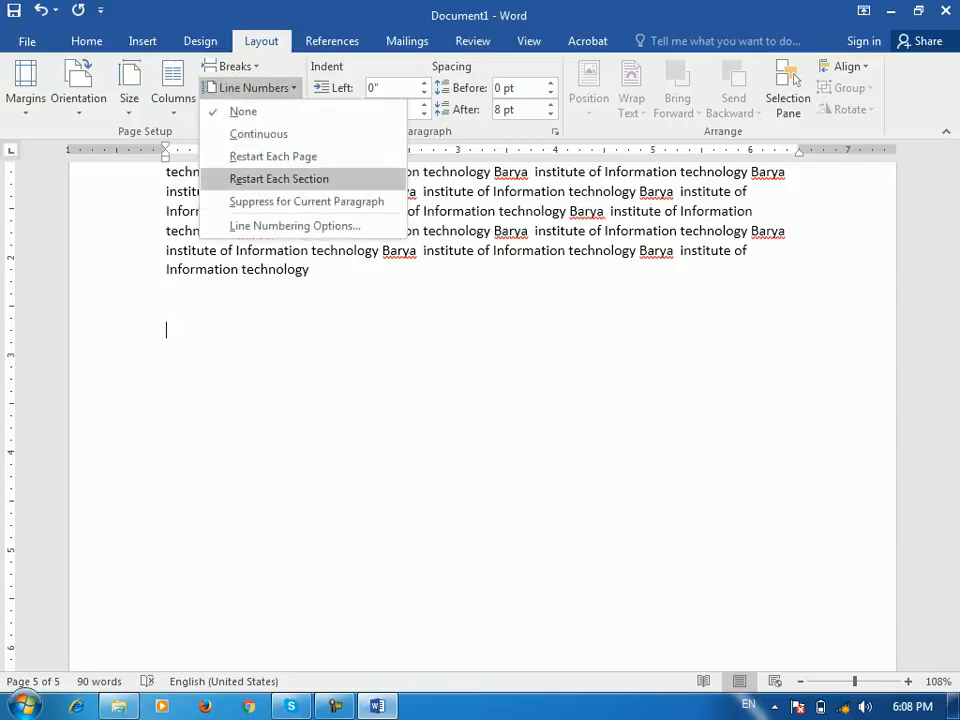
pyautogui.press('Escape')
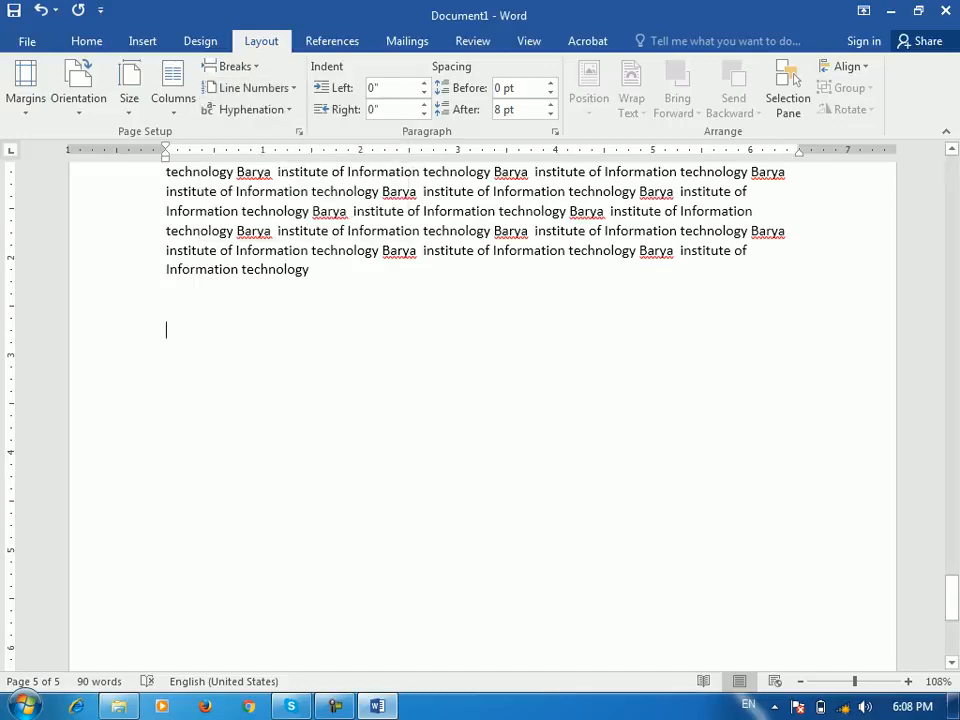
# Paste the copied "Barya institute of Information technology" text 13 times below the blank lines on page 5 to build a second paragraph.
pyautogui.hotkey('ctrl', 'v')
pyautogui.hotkey('ctrl', 'v')
pyautogui.hotkey('ctrl', 'v')
pyautogui.hotkey('ctrl', 'v')
pyautogui.hotkey('ctrl', 'v')
pyautogui.hotkey('ctrl', 'v')
pyautogui.hotkey('ctrl', 'v')
pyautogui.hotkey('ctrl', 'v')
pyautogui.hotkey('ctrl', 'v')
pyautogui.hotkey('ctrl', 'v')
pyautogui.hotkey('ctrl', 'v')
pyautogui.hotkey('ctrl', 'v')
pyautogui.hotkey('ctrl', 'v')
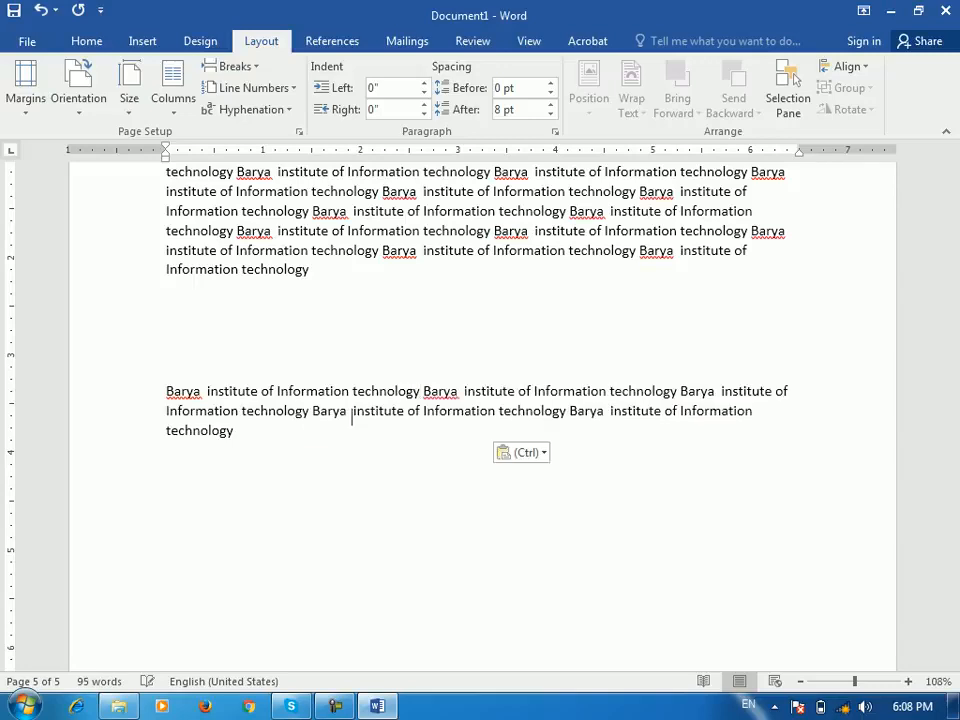
# Turn on Continuous line numbering and review the numbers beside the text on page 5.
pyautogui.click(252, 87)
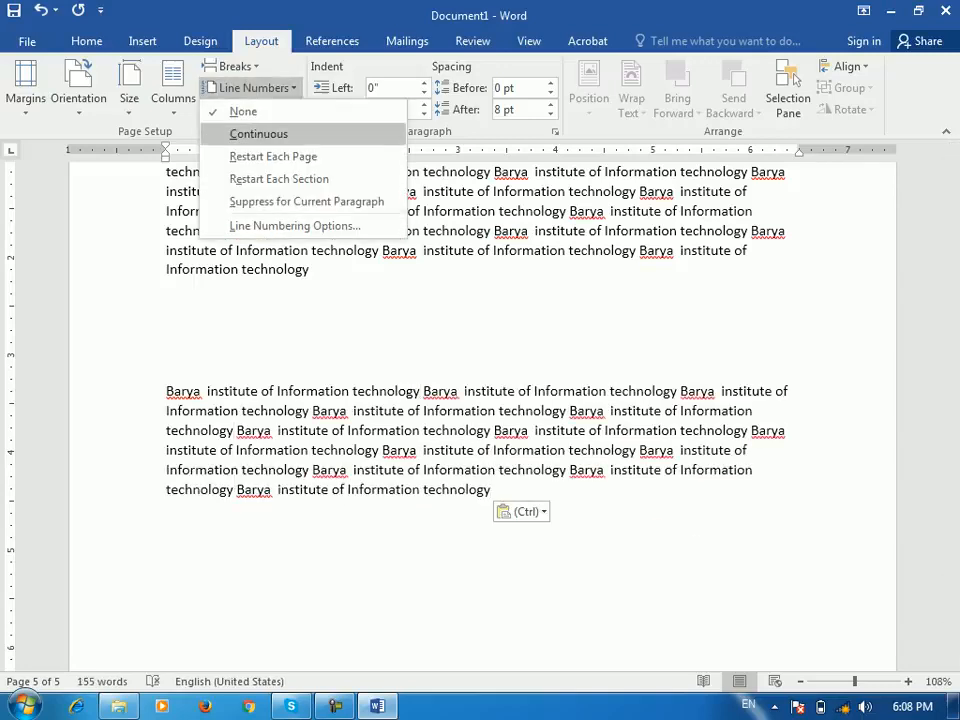
pyautogui.click(258, 133)
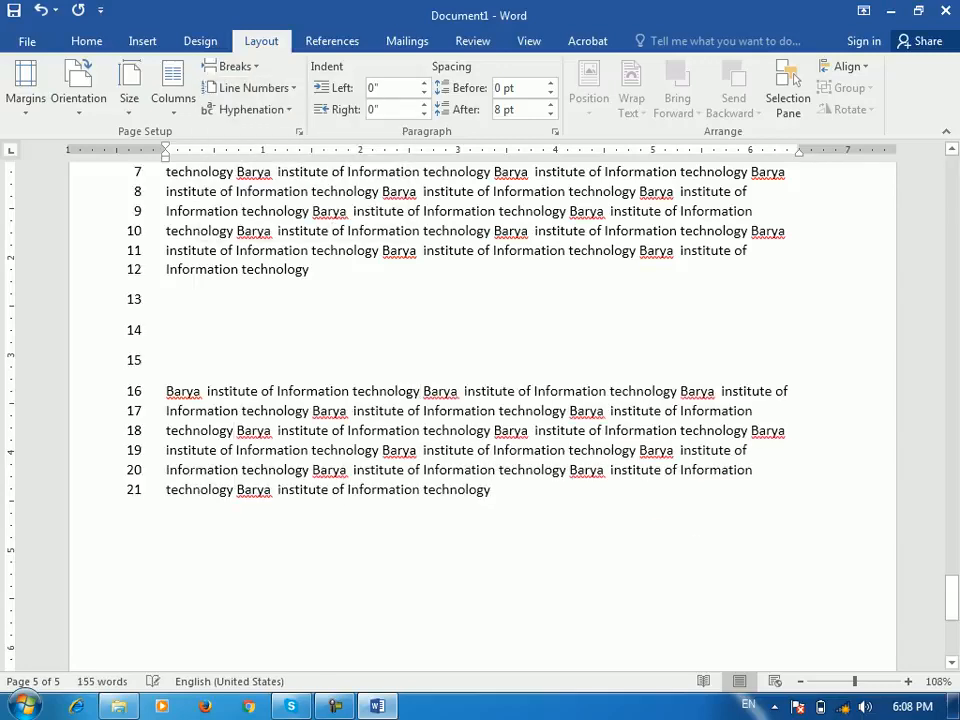
pyautogui.scroll(3, 480, 400)
pyautogui.scroll(6, 480, 400)
pyautogui.scroll(-6, 480, 400)
pyautogui.scroll(2, 480, 400)
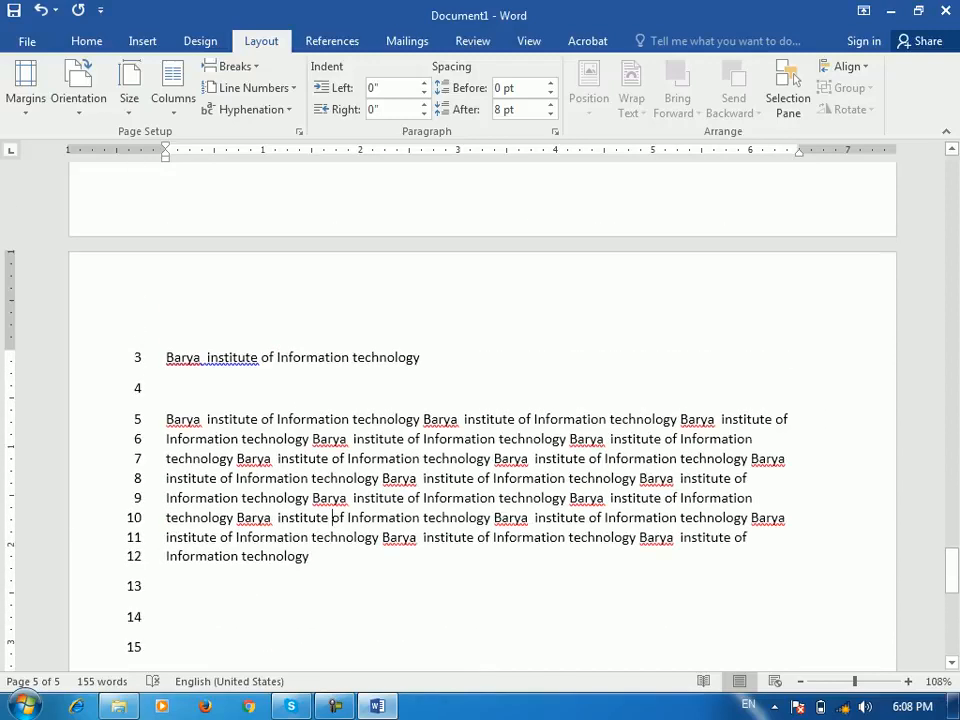
# Paste the copied "Barya institute of Information technology" text 16 times at the top of page 1.
pyautogui.scroll(12, 480, 400)
pyautogui.scroll(10, 480, 400)
pyautogui.scroll(1, 480, 400)
pyautogui.hotkey('ctrl', 'v')
pyautogui.hotkey('ctrl', 'v')
pyautogui.hotkey('ctrl', 'v')
pyautogui.hotkey('ctrl', 'v')
pyautogui.hotkey('ctrl', 'v')
pyautogui.hotkey('ctrl', 'v')
pyautogui.hotkey('ctrl', 'v')
pyautogui.hotkey('ctrl', 'v')
pyautogui.hotkey('ctrl', 'v')
pyautogui.hotkey('ctrl', 'v')
pyautogui.hotkey('ctrl', 'v')
pyautogui.hotkey('ctrl', 'v')
pyautogui.hotkey('ctrl', 'v')
pyautogui.hotkey('ctrl', 'v')
pyautogui.hotkey('ctrl', 'v')
pyautogui.hotkey('ctrl', 'v')
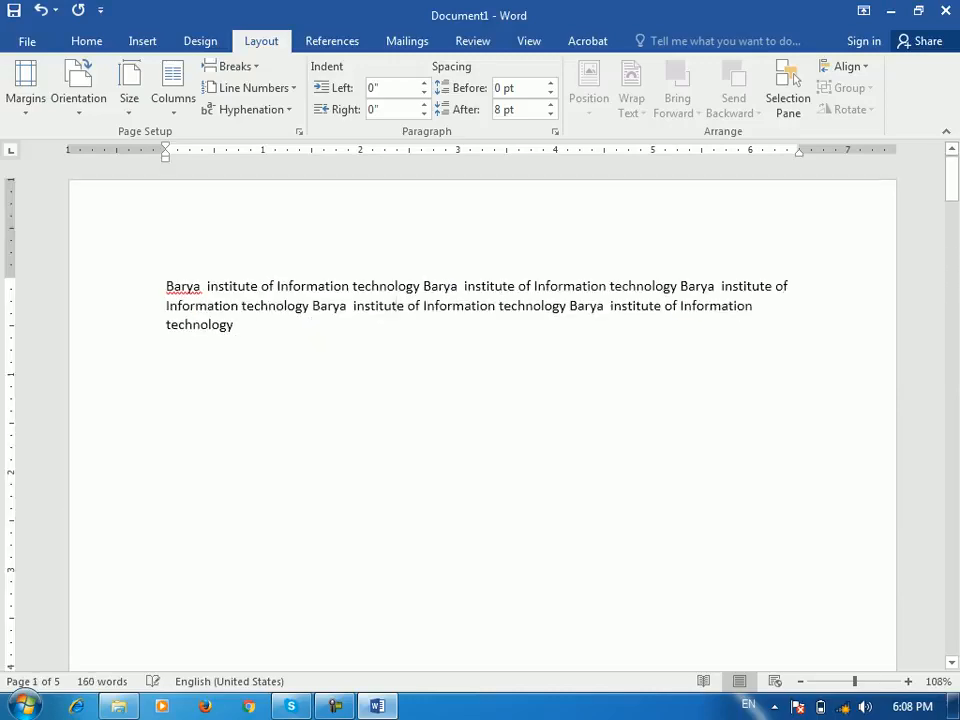
# Insert a Continuous section break at the blank line numbered 14 on page 5 and set line numbering to Restart Each Section.
pyautogui.scroll(-15, 480, 420)
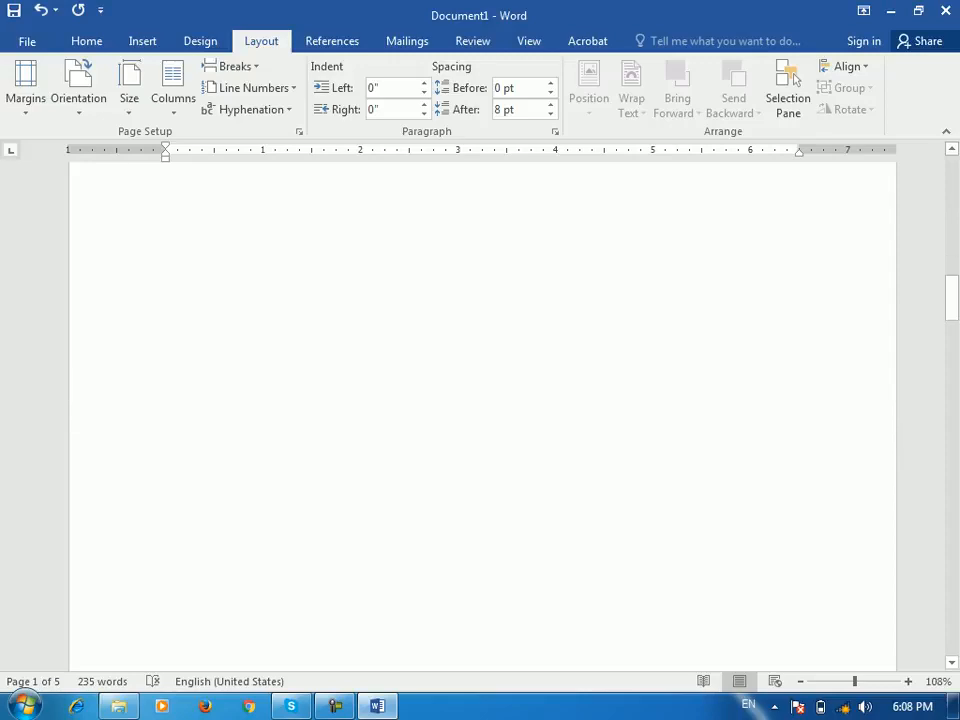
pyautogui.scroll(-12, 480, 400)
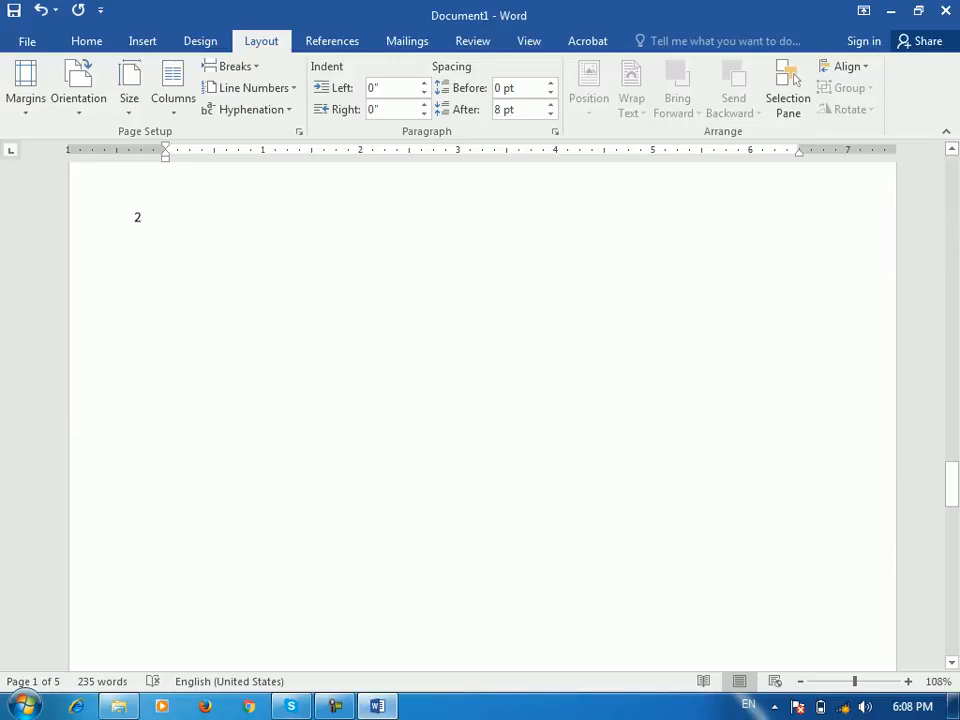
pyautogui.scroll(-6, 480, 400)
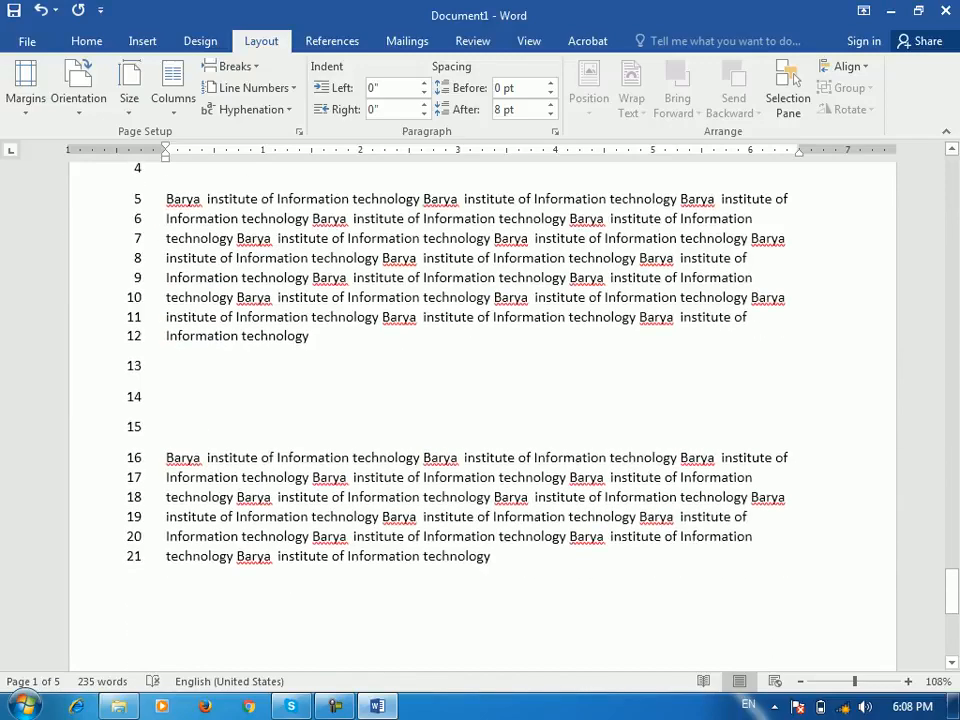
pyautogui.click(167, 397)
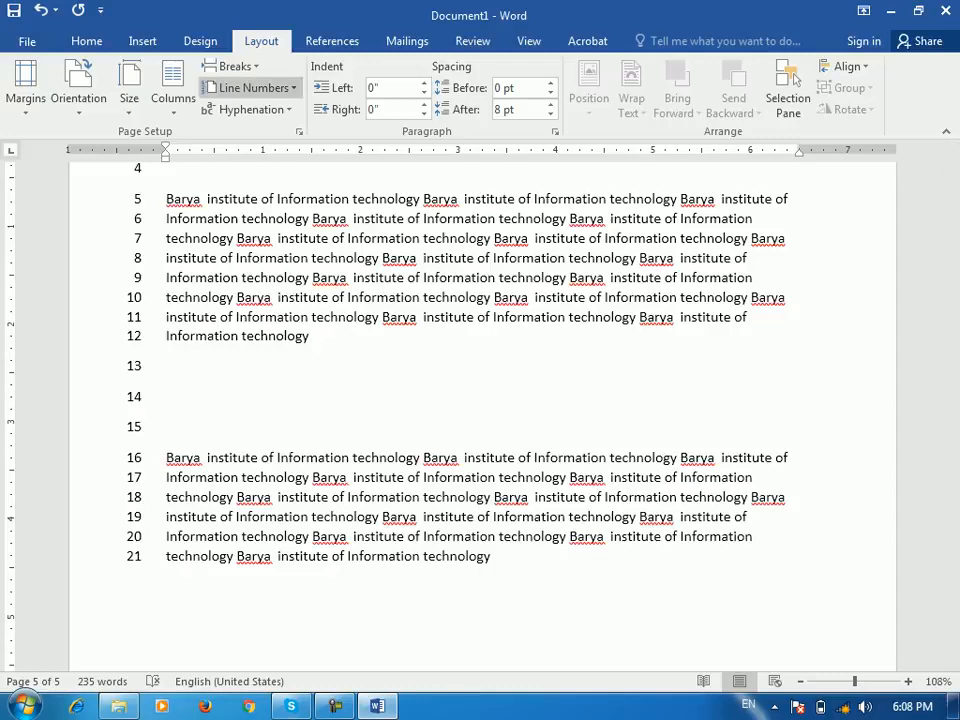
pyautogui.click(232, 66)
pyautogui.click(290, 375)
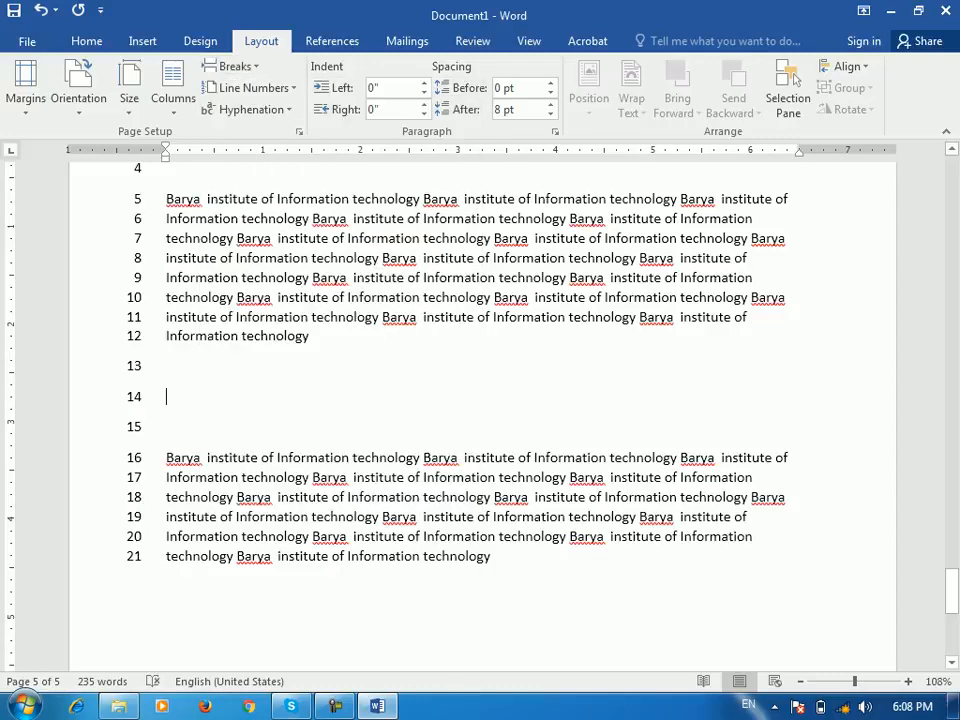
pyautogui.click(250, 87)
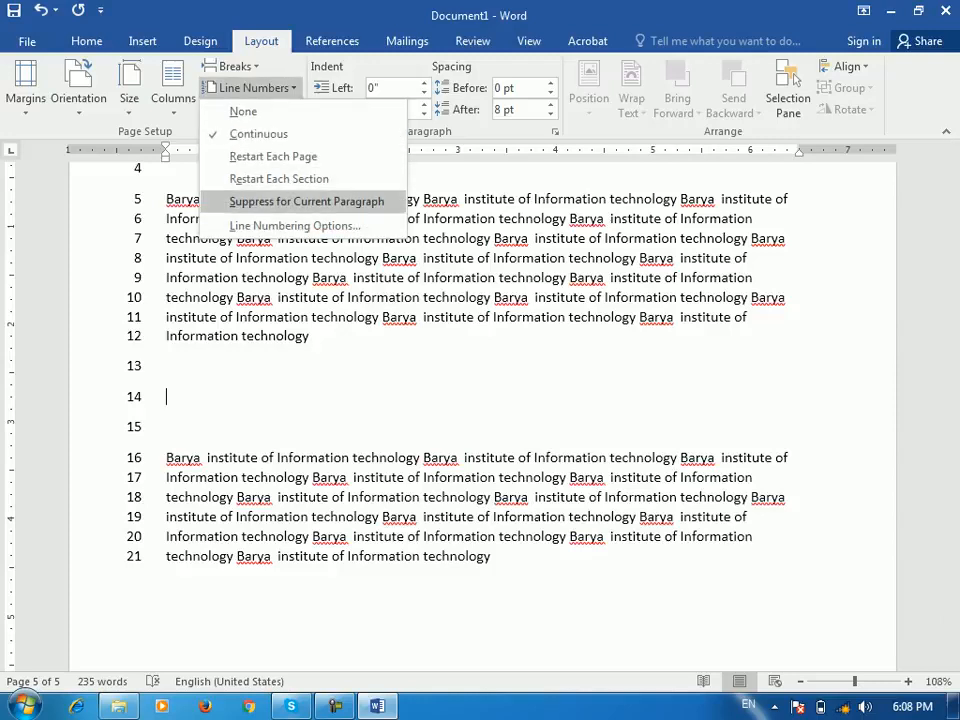
pyautogui.click(279, 178)
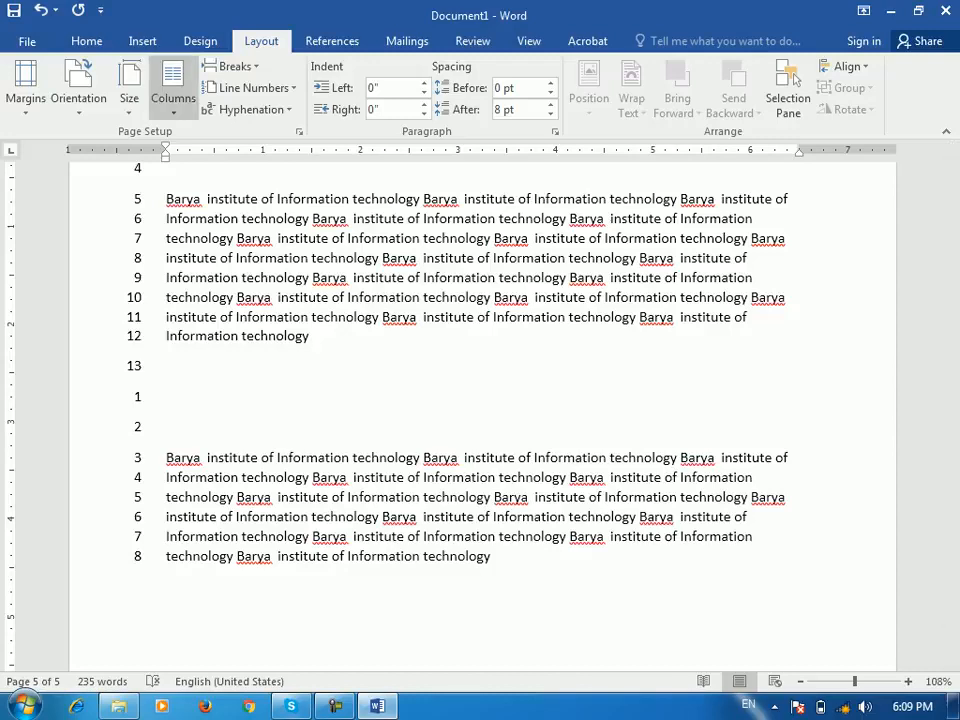
# Add a blank line after the end of the second paragraph on page 5.
pyautogui.click(233, 66)
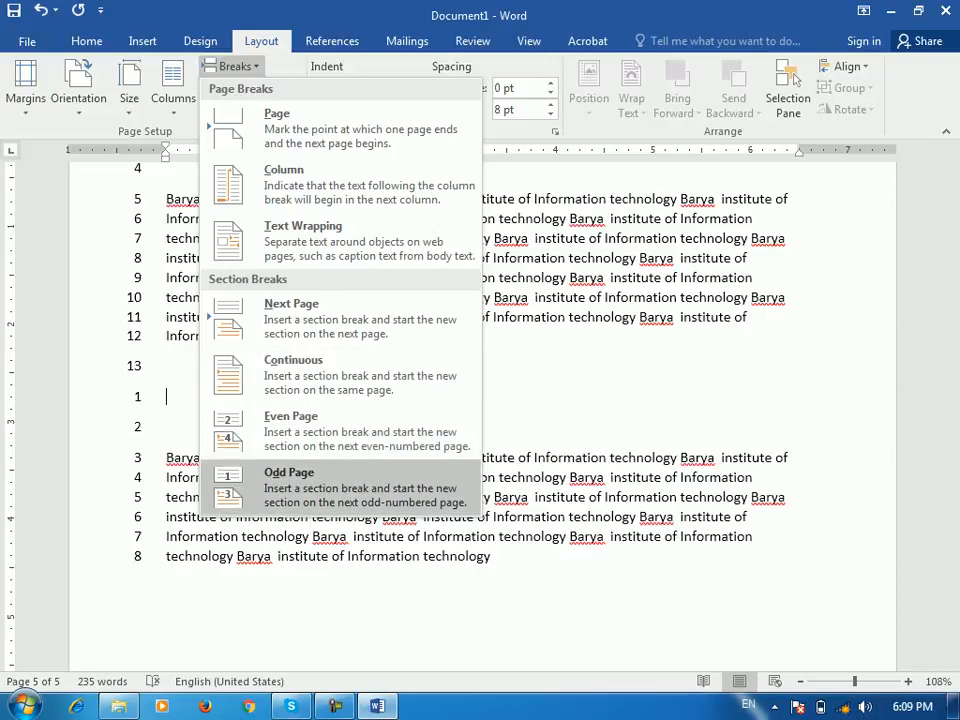
pyautogui.click(289, 480)
pyautogui.scroll(-2, 490, 412)
pyautogui.scroll(3, 490, 412)
pyautogui.click(491, 413)
pyautogui.press('Return')
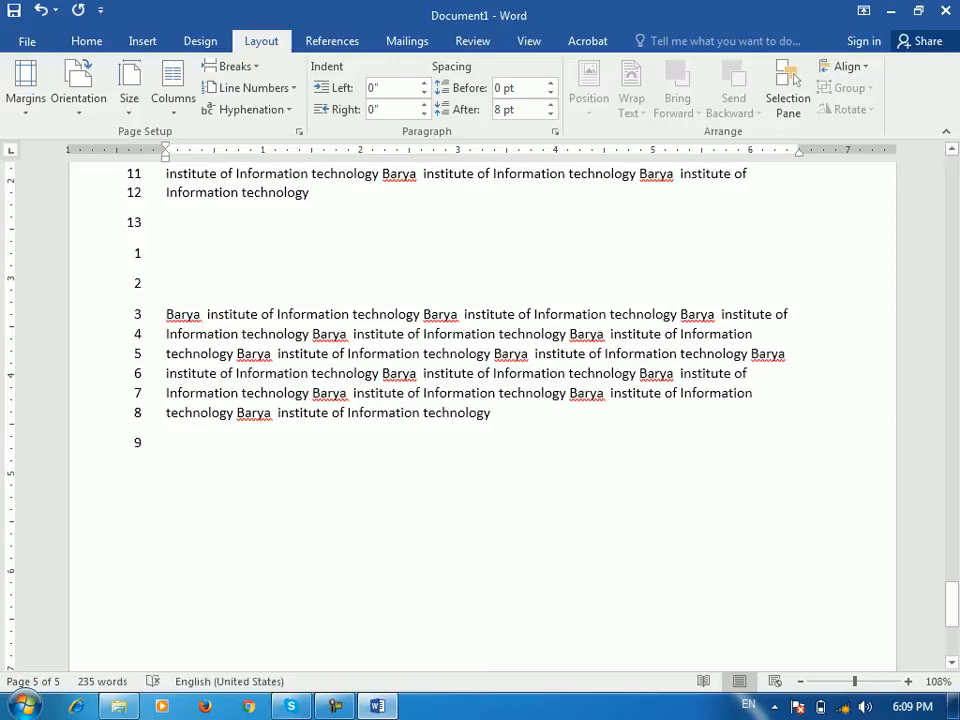
# Try an Odd Page section break on the blank line, inspect the new page's header section, and undo the break.
pyautogui.click(232, 67)
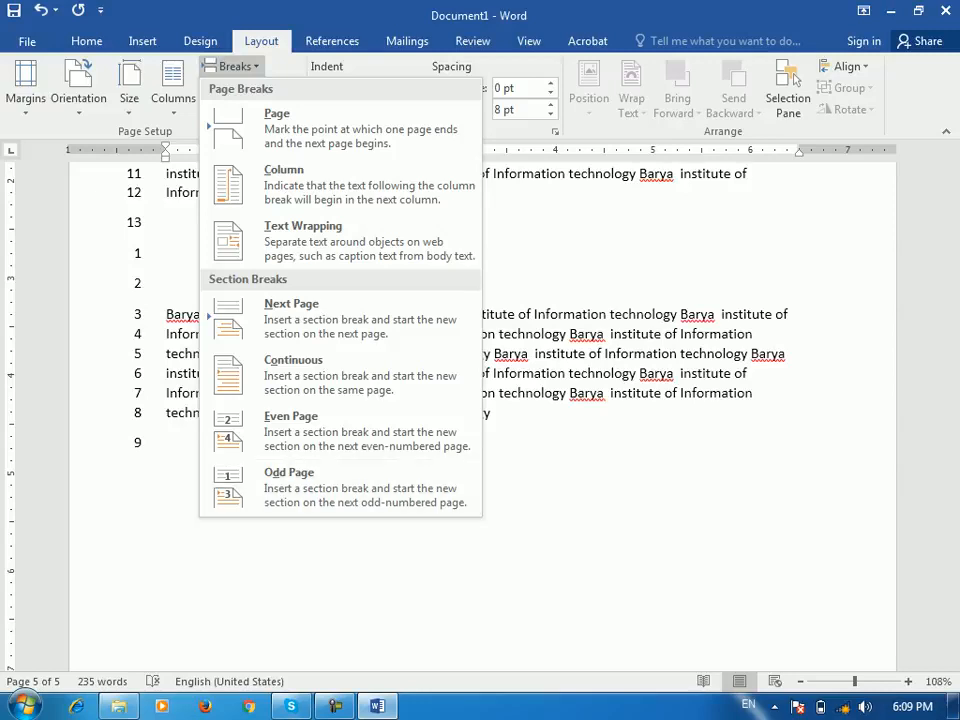
pyautogui.click(290, 485)
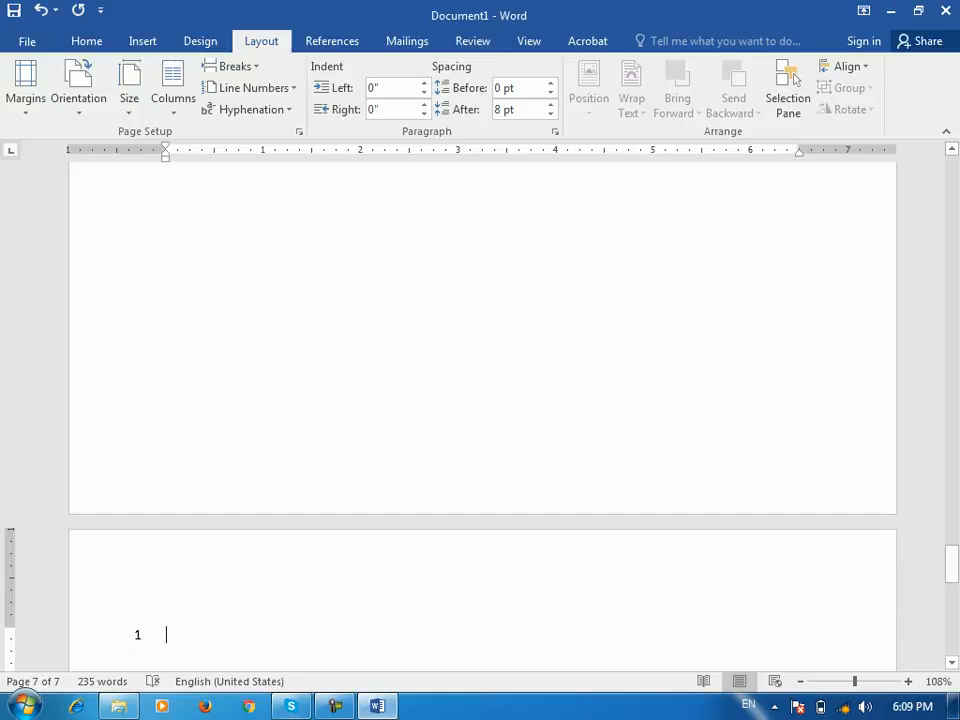
pyautogui.doubleClick(680, 570)
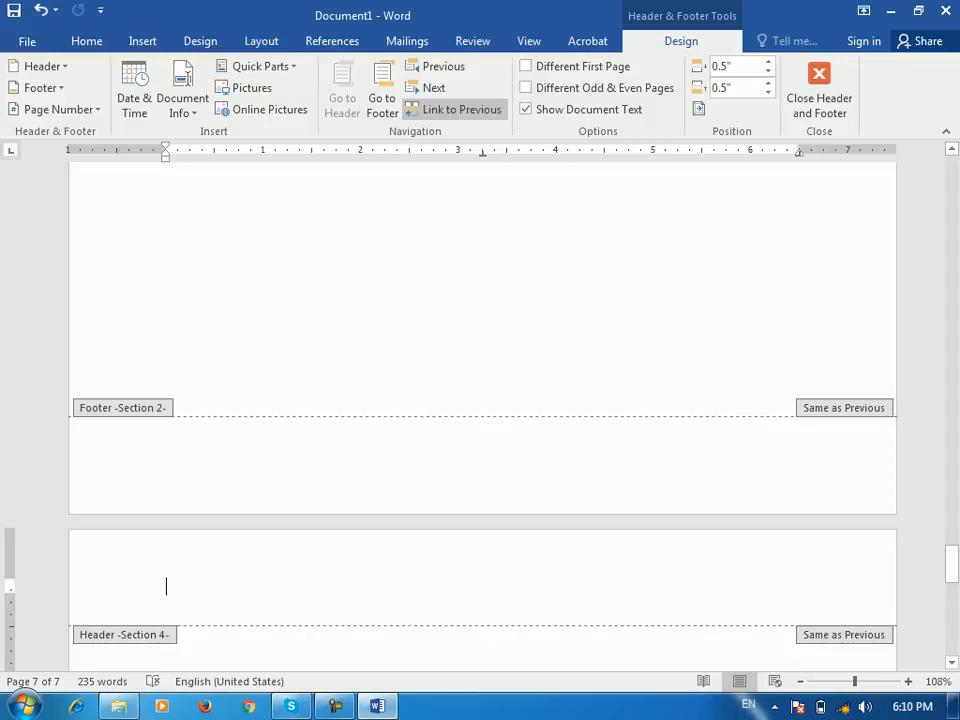
pyautogui.click(819, 90)
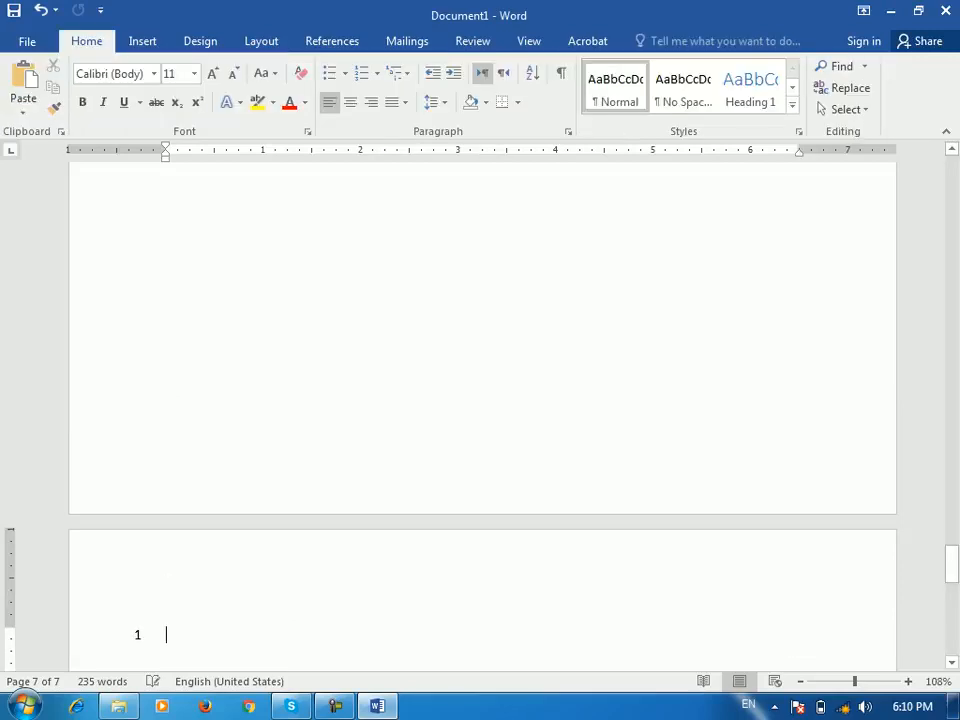
pyautogui.scroll(-5, 480, 400)
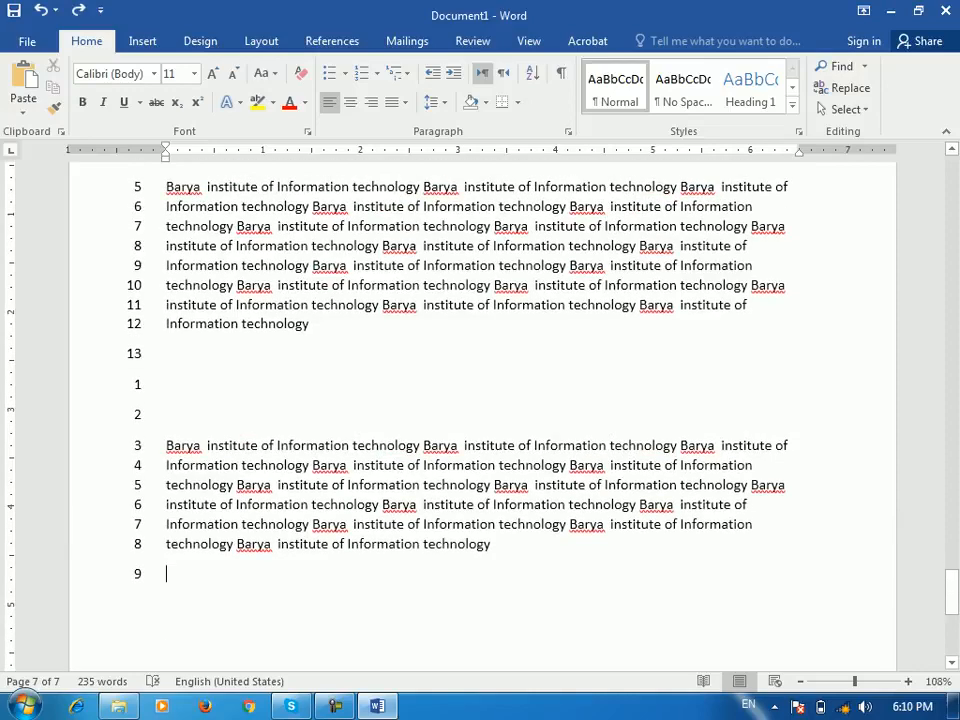
# Insert a plain page break at the blank line below the second paragraph on page 5.
pyautogui.click(261, 41)
pyautogui.click(235, 66)
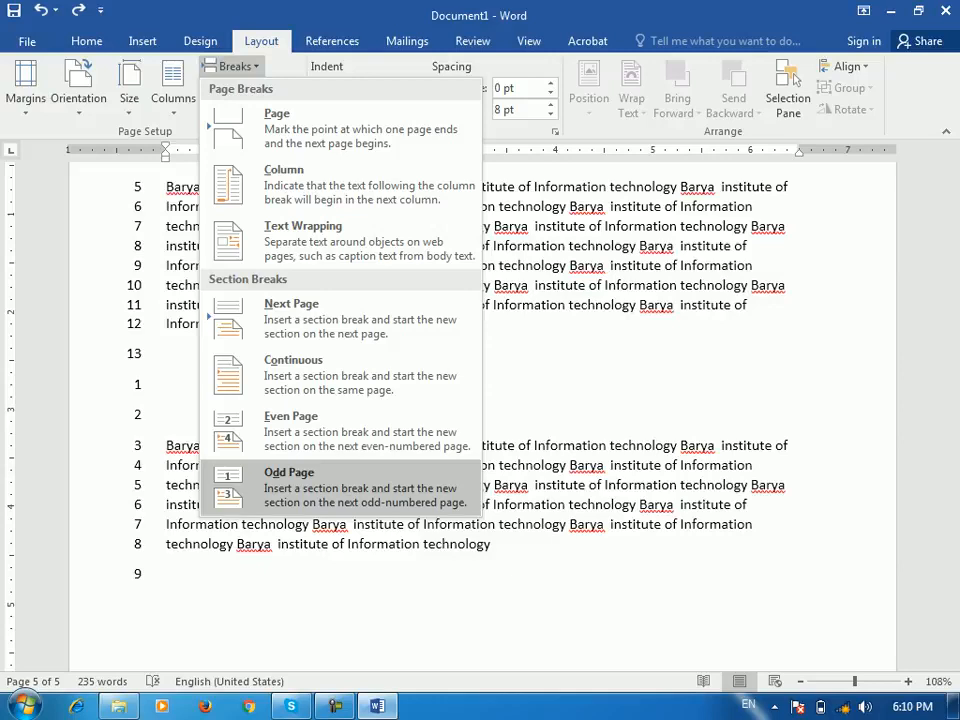
pyautogui.press('Escape')
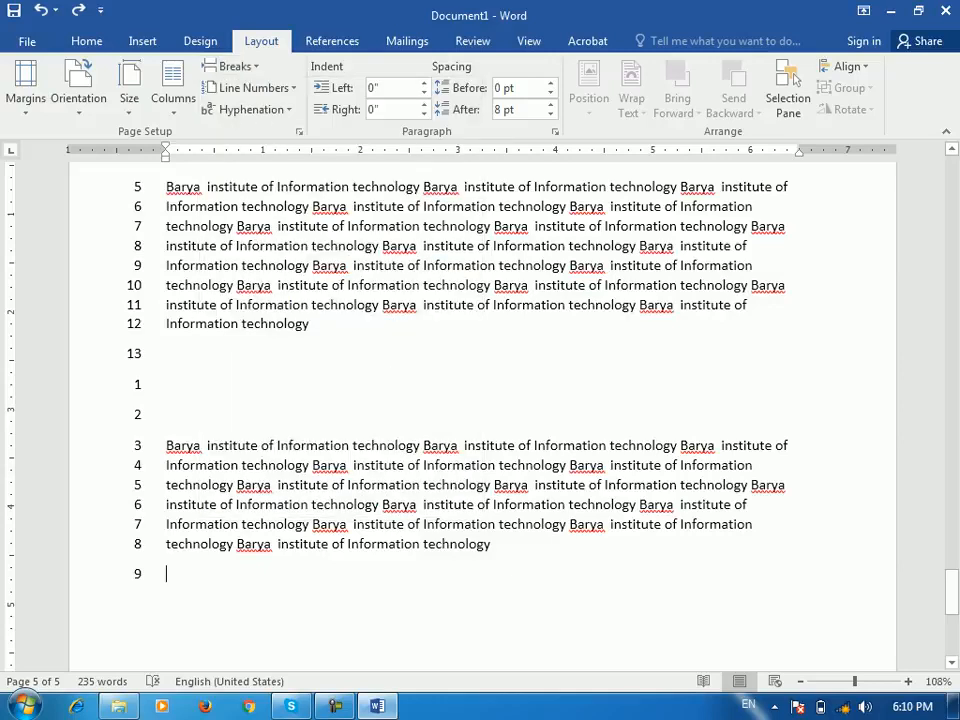
pyautogui.hotkey('ctrl', 'Return')
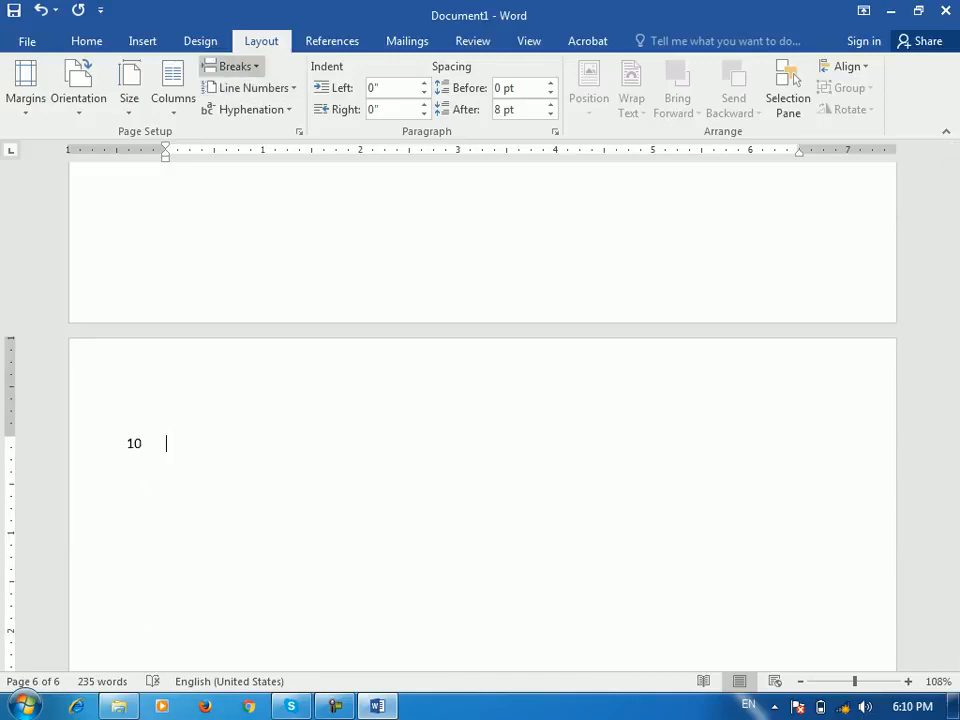
# Insert an Even Page section break below the second paragraph in place of the plain page break.
pyautogui.click(232, 66)
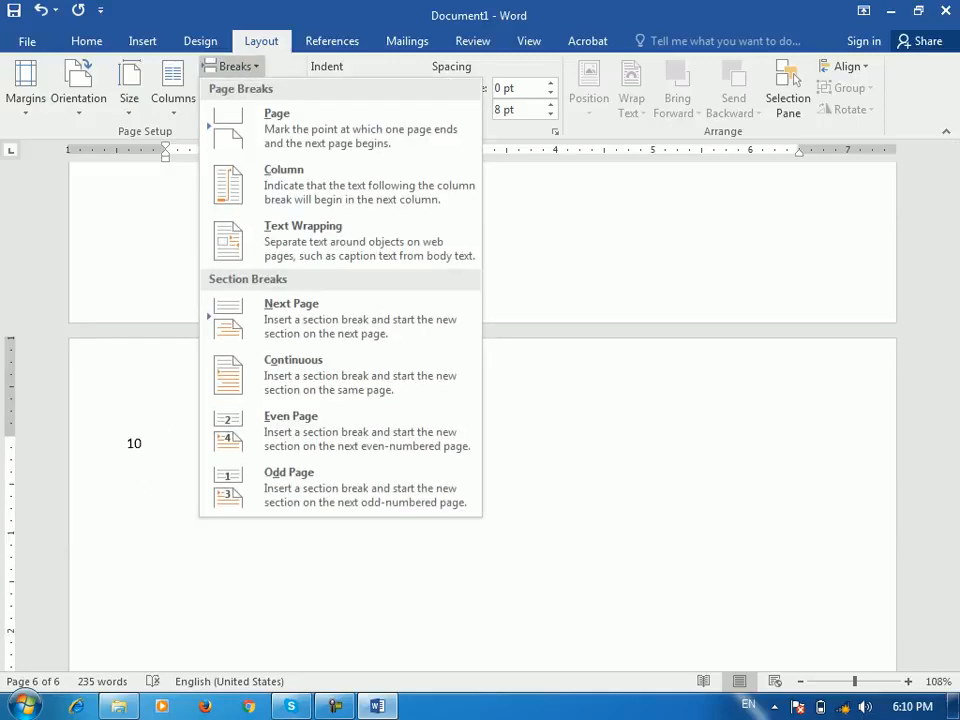
pyautogui.click(340, 431)
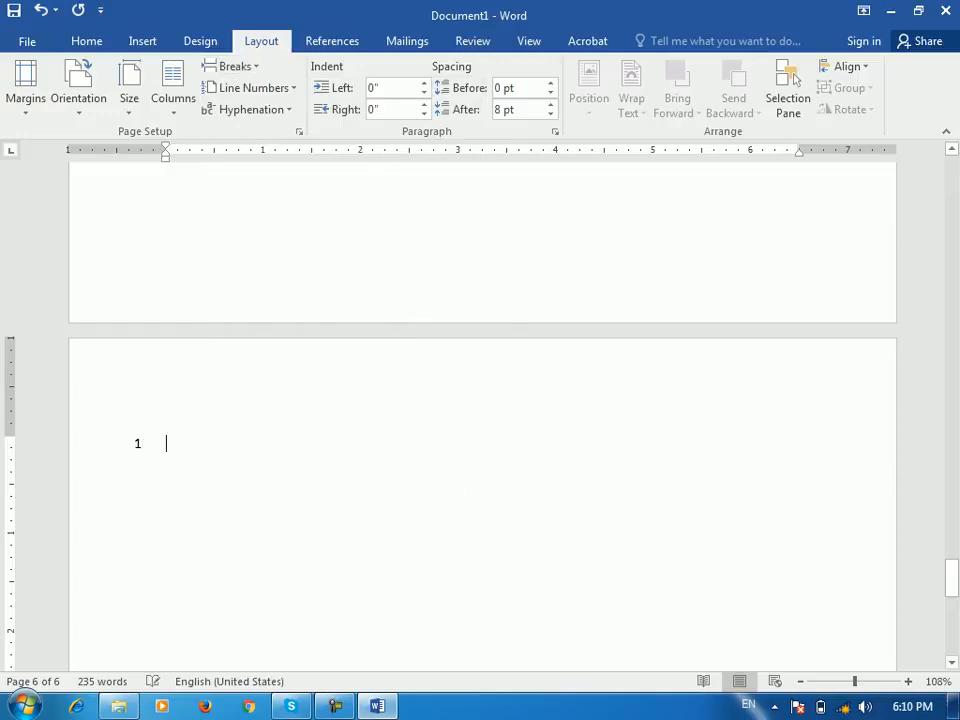
pyautogui.scroll(-1, 482, 416)
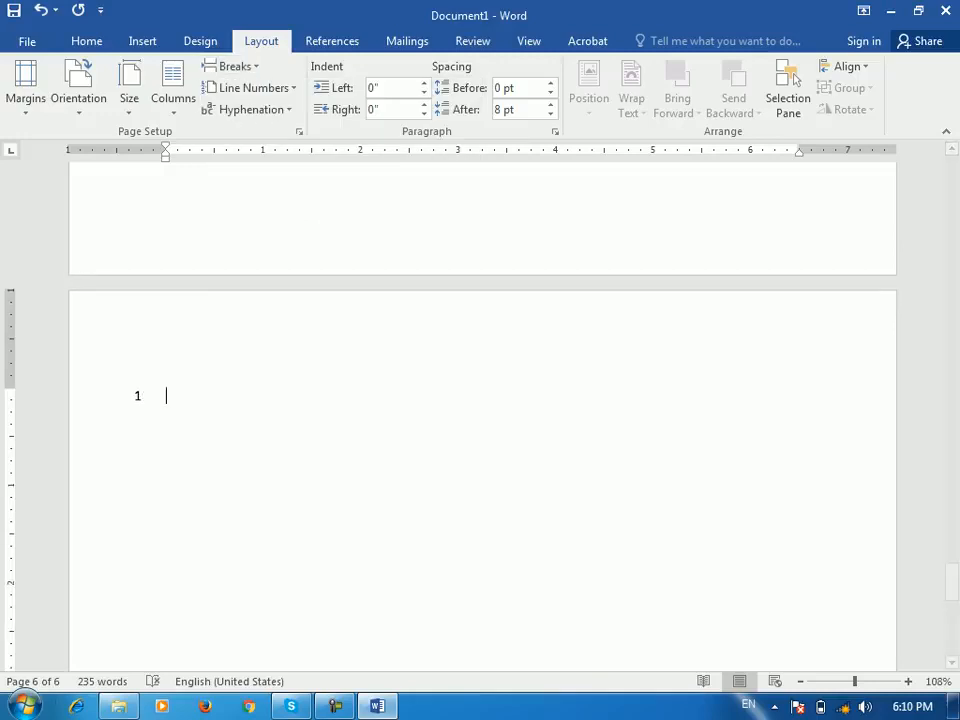
# Insert another Even Page section break on page 6 and inspect the header section of the new last page.
pyautogui.click(232, 66)
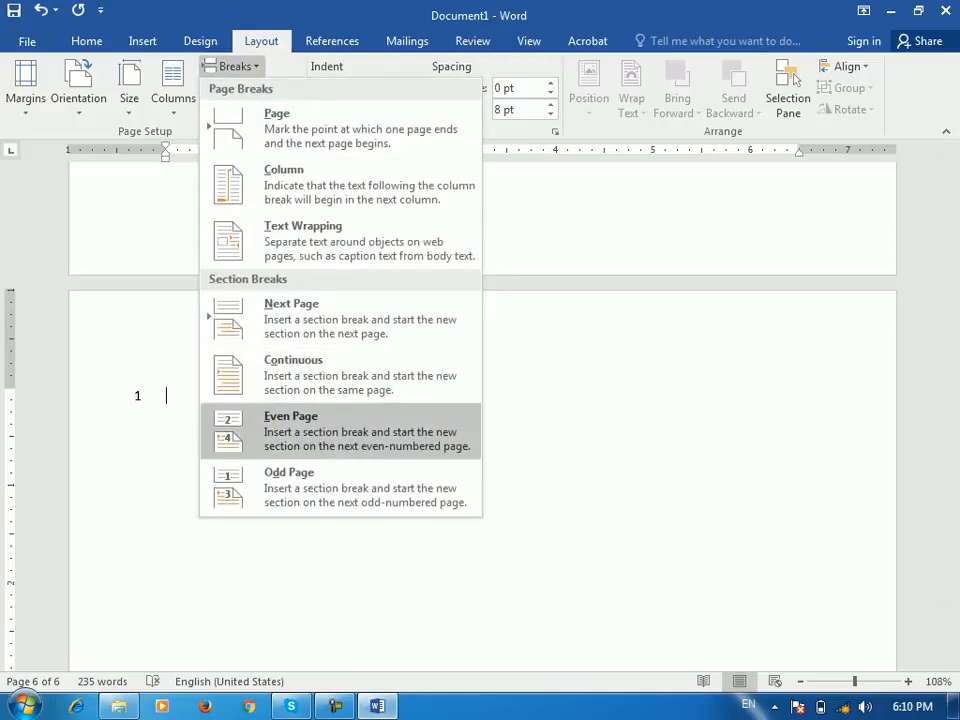
pyautogui.click(300, 421)
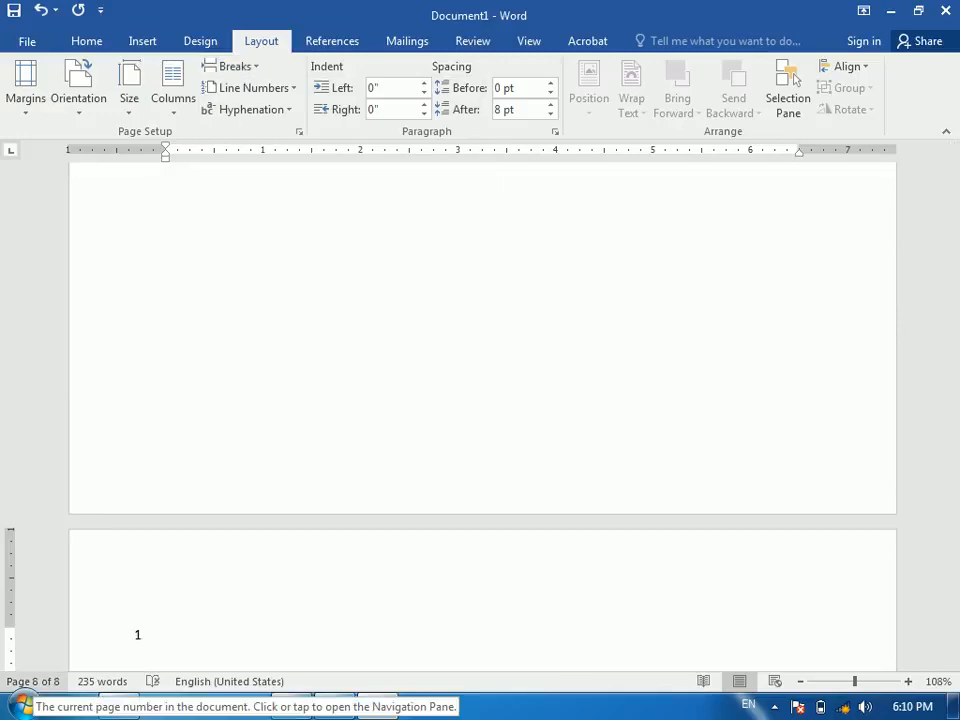
pyautogui.doubleClick(167, 585)
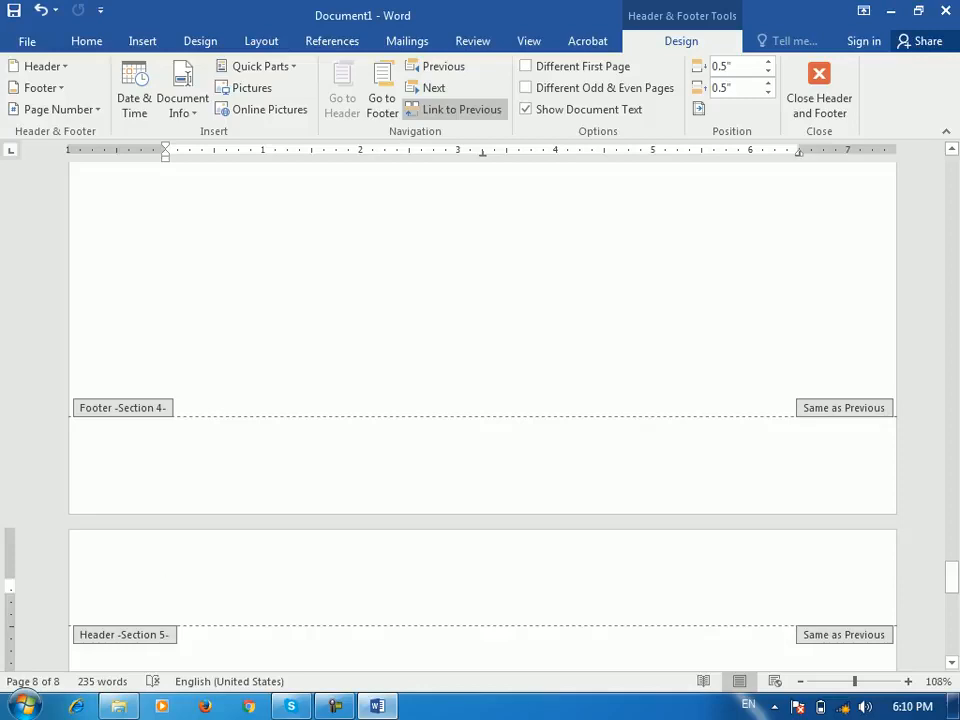
pyautogui.click(819, 90)
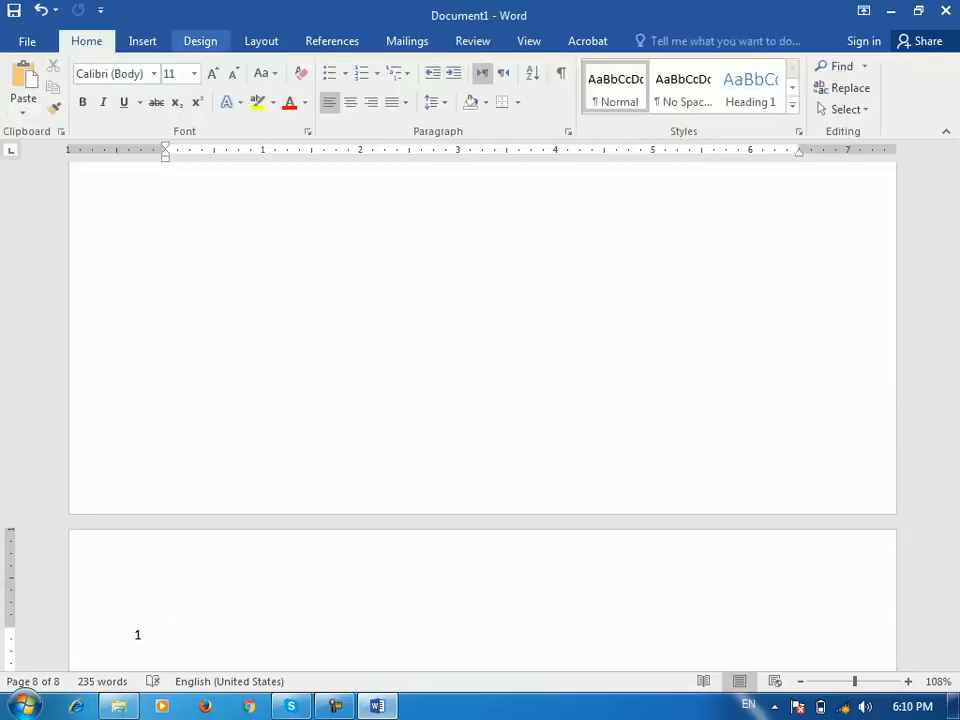
pyautogui.click(261, 41)
pyautogui.click(200, 41)
pyautogui.click(261, 41)
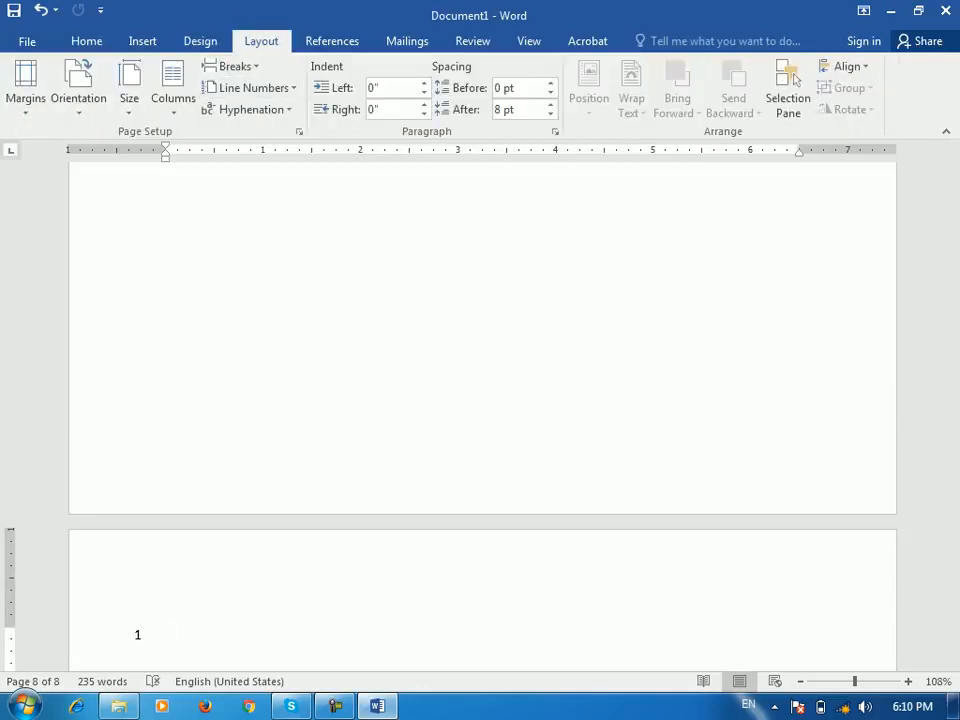
pyautogui.click(230, 66)
pyautogui.press('Escape')
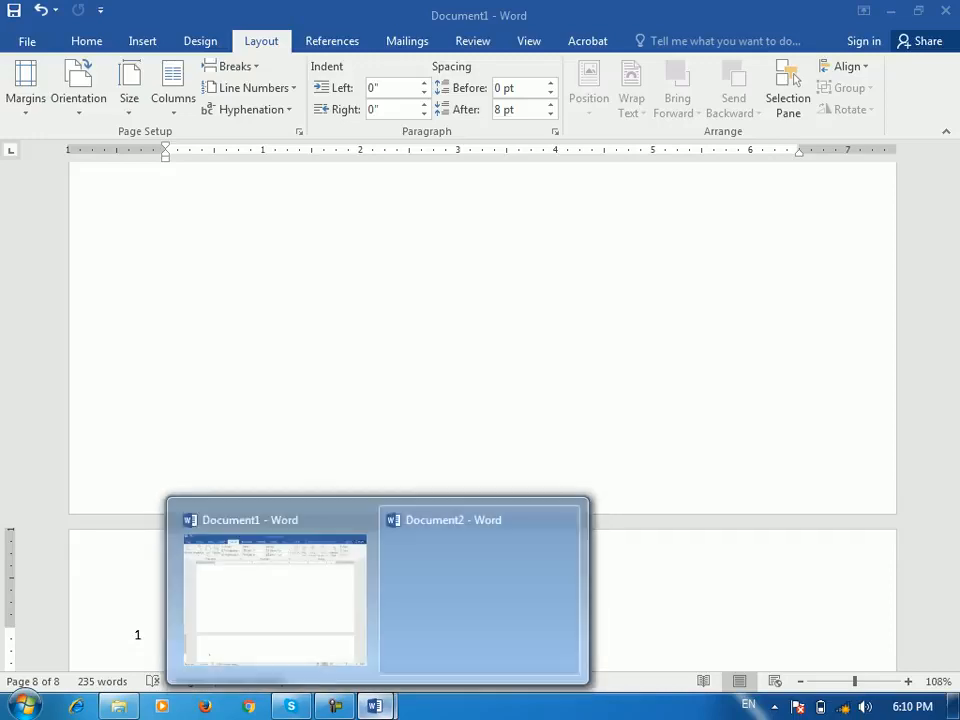
# Close the Document2 window and create a new blank document.
pyautogui.moveTo(375, 706)
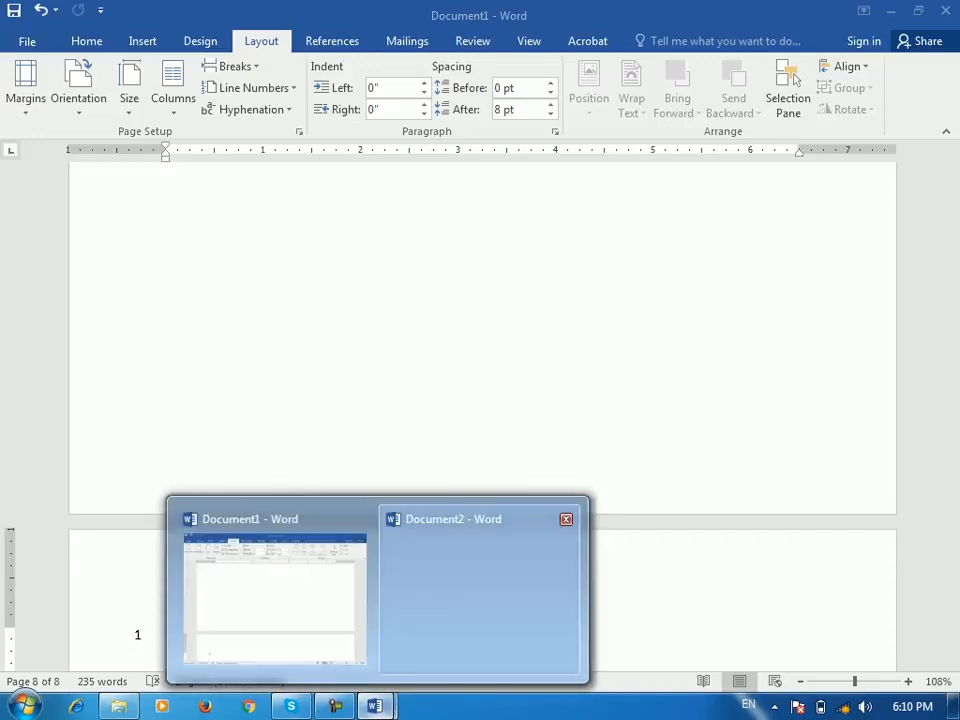
pyautogui.click(568, 520)
pyautogui.hotkey('ctrl', 'n')
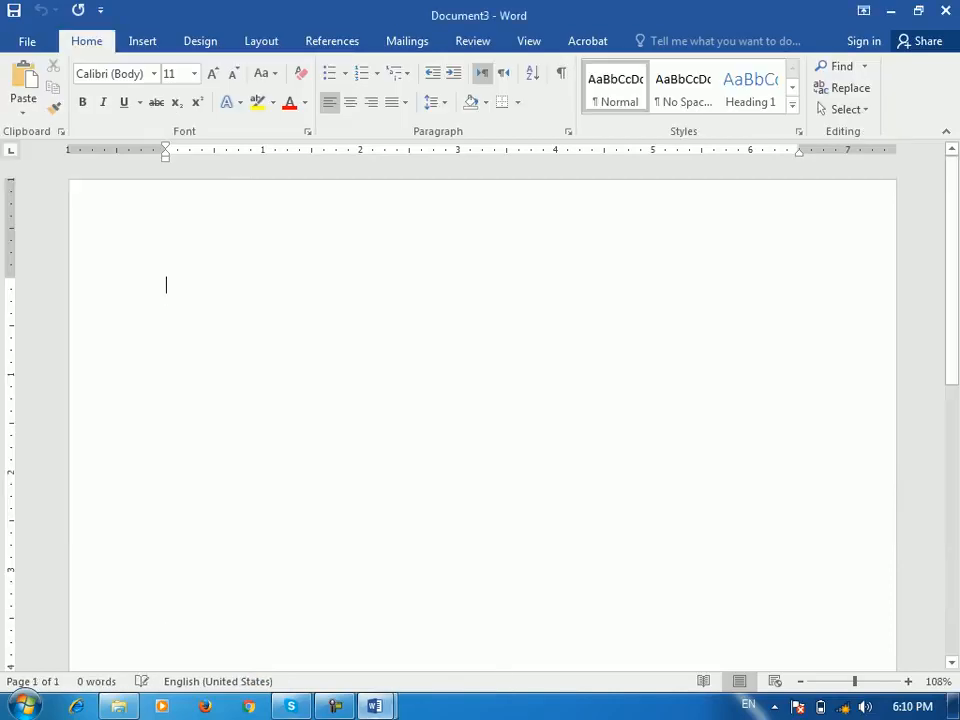
# Insert two page breaks in the blank document and enter "1" at the top of the first page.
pyautogui.hotkey('ctrl', 'Return')
pyautogui.hotkey('ctrl', 'Return')
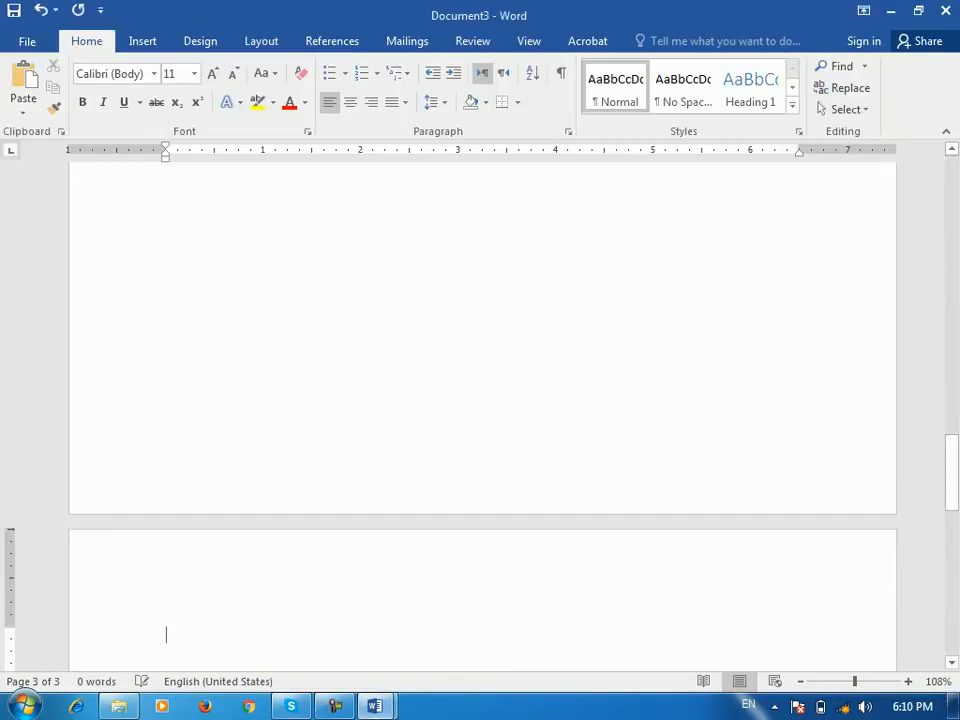
pyautogui.scroll(9, 482, 415)
pyautogui.scroll(10, 482, 415)
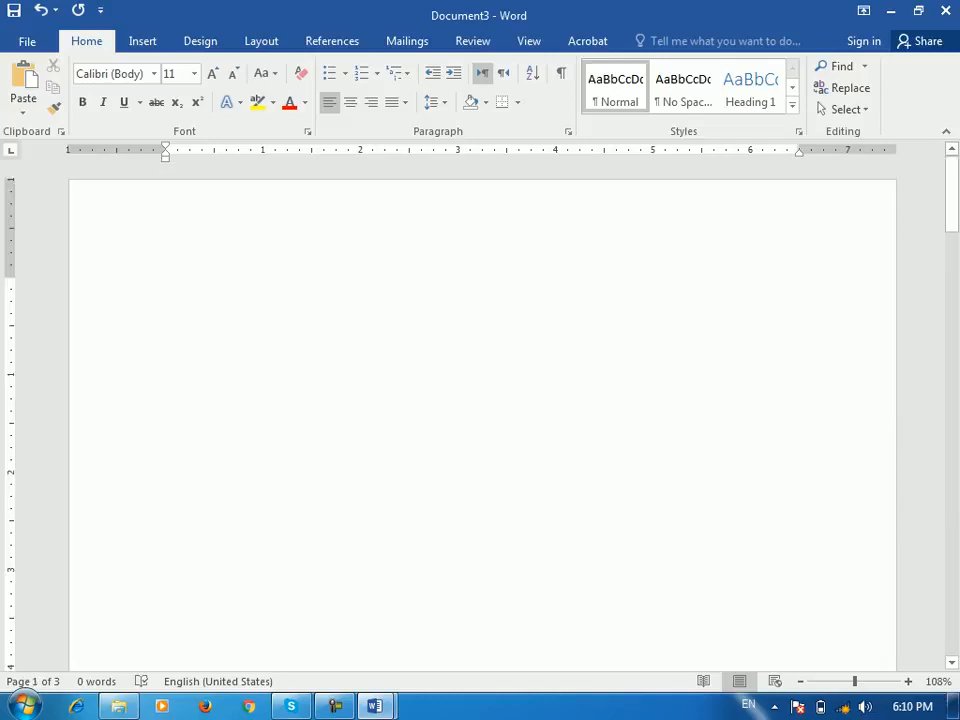
pyautogui.write('1')
pyautogui.scroll(10, 482, 415)
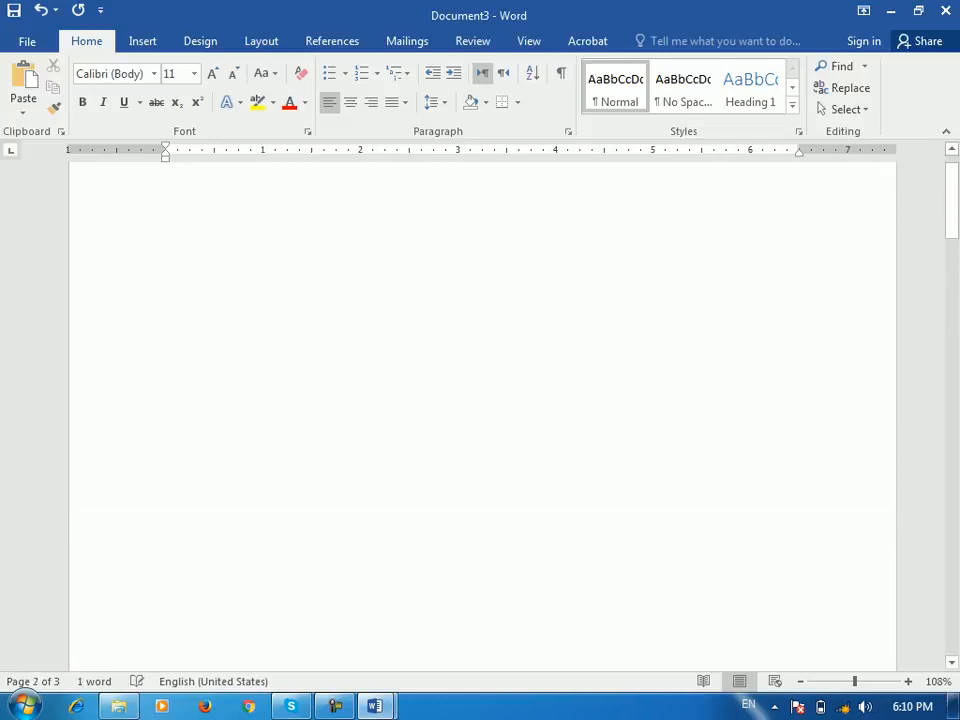
pyautogui.click(167, 286)
pyautogui.write('1')
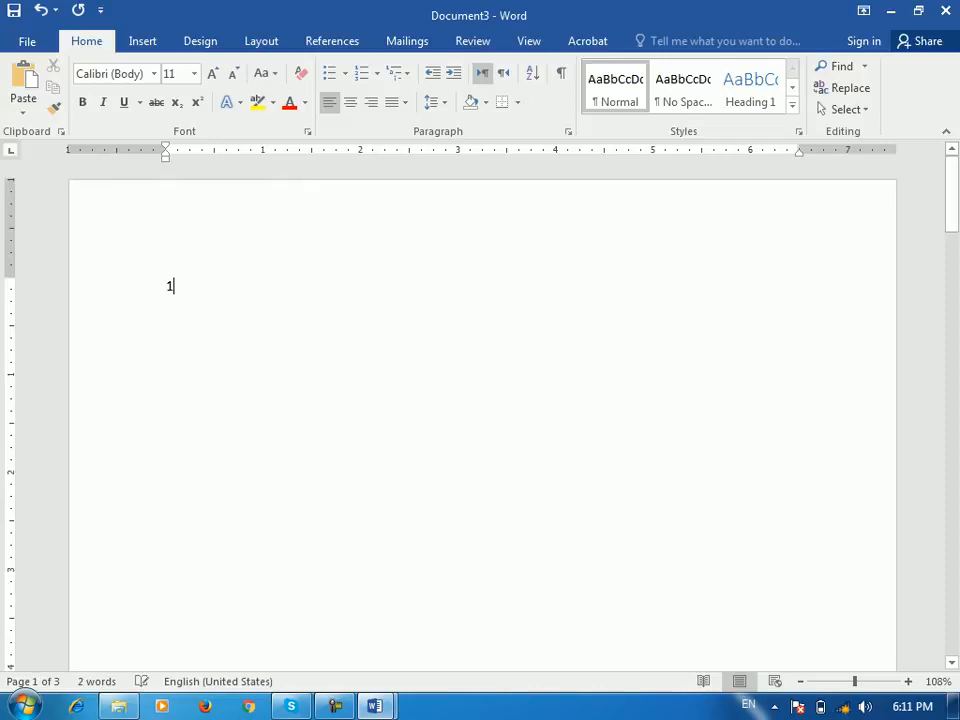
# Label the second page "2" and the third page "3", replacing the misplaced number.
pyautogui.scroll(-10, 482, 415)
pyautogui.scroll(-3, 482, 415)
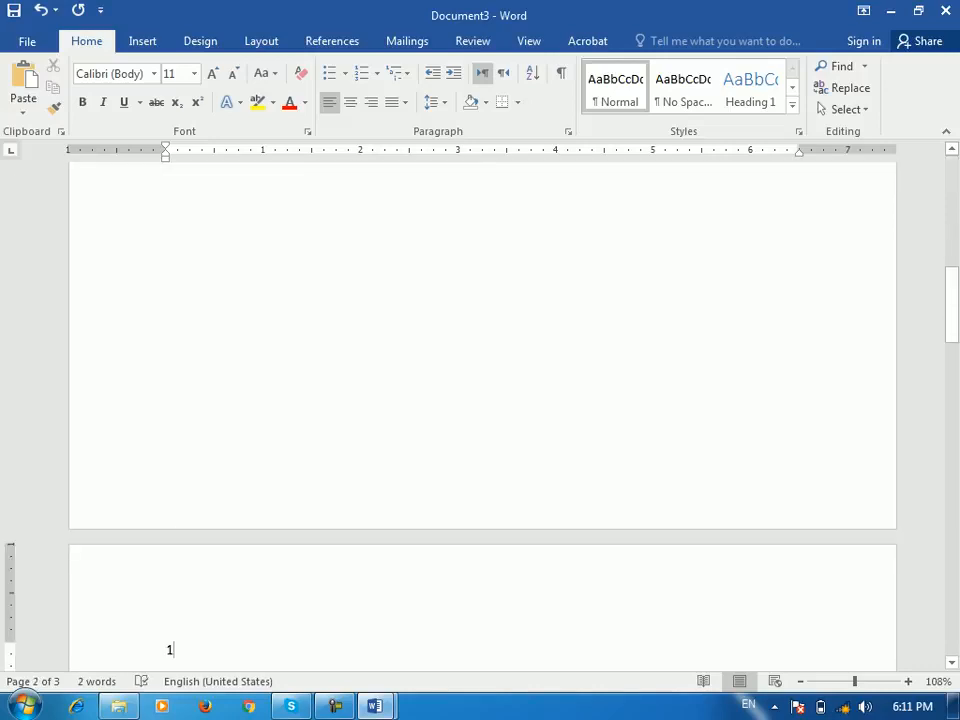
pyautogui.scroll(1, 482, 415)
pyautogui.press('BackSpace')
pyautogui.write('2')
pyautogui.press('Up')
pyautogui.press('Down')
pyautogui.press('Down')
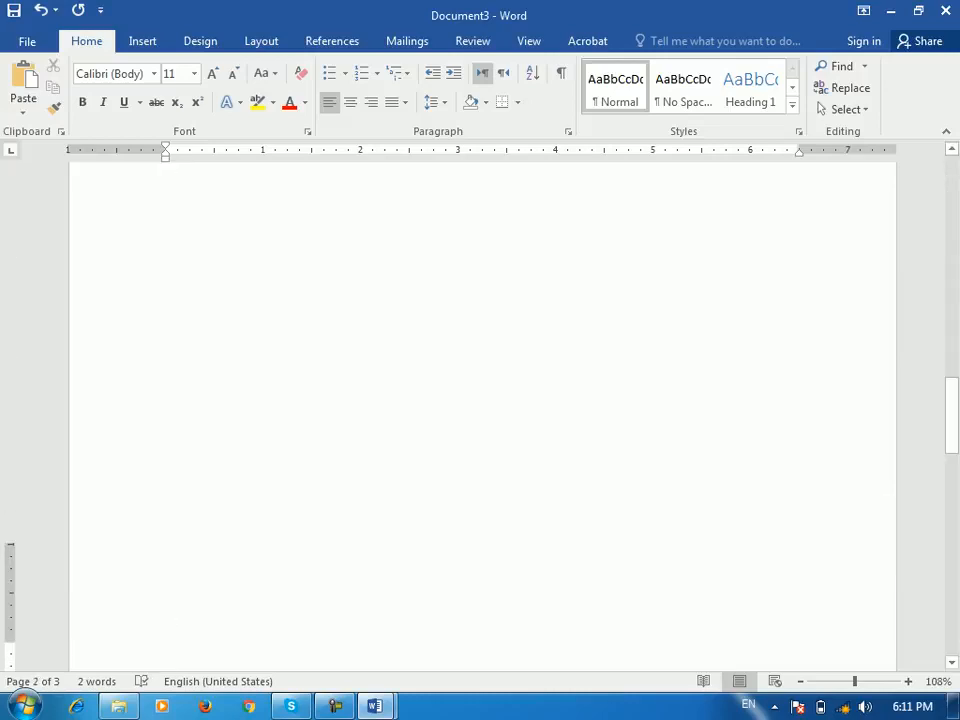
pyautogui.write('4')
pyautogui.press('BackSpace')
pyautogui.write('3')
pyautogui.scroll(-4, 482, 415)
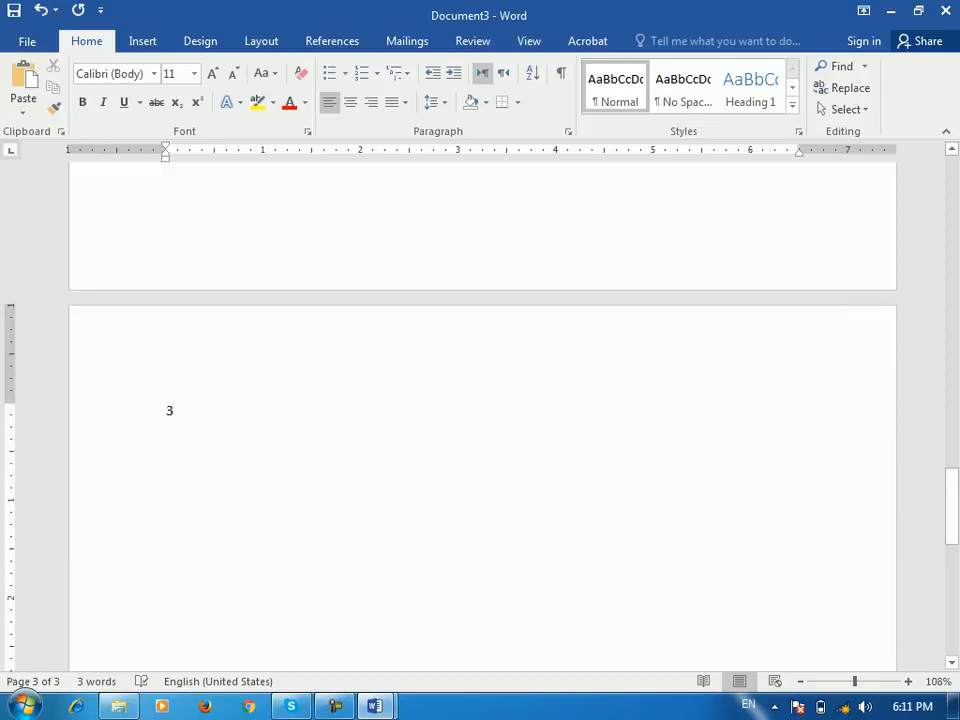
pyautogui.scroll(-2, 482, 415)
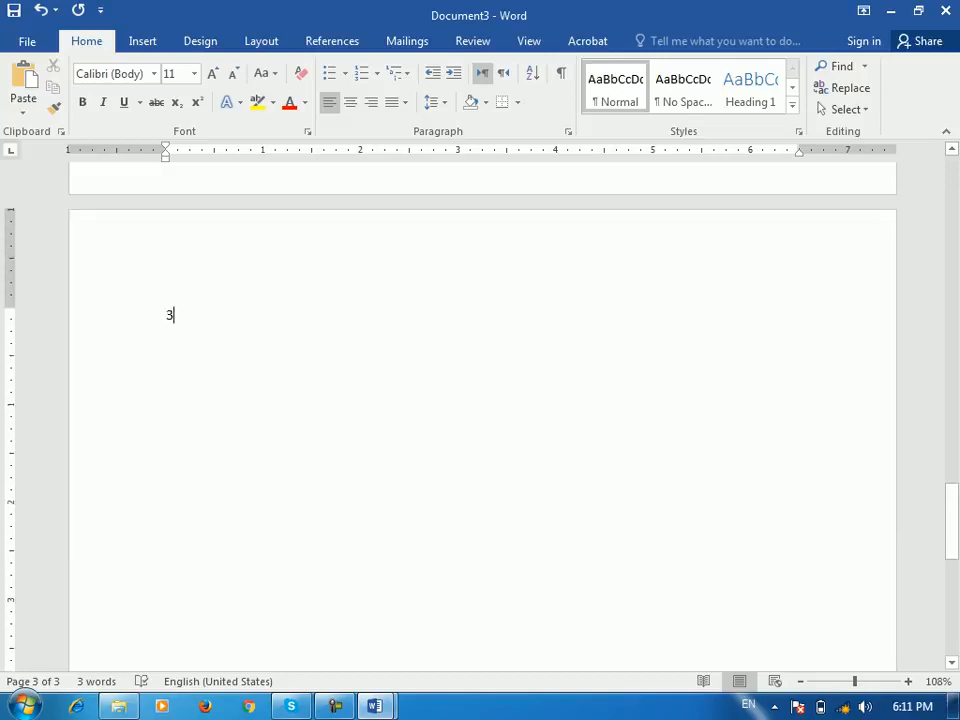
# Insert a section break that starts a new page after the "3" and inspect the new page's header section.
pyautogui.hotkey('alt', 'p')
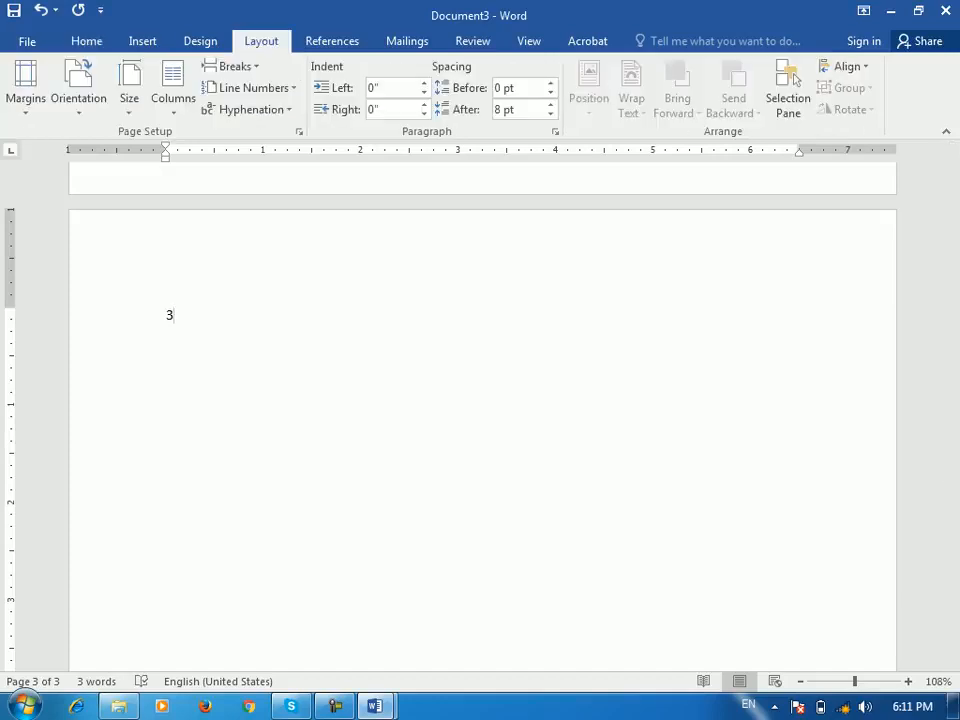
pyautogui.click(232, 66)
pyautogui.click(290, 310)
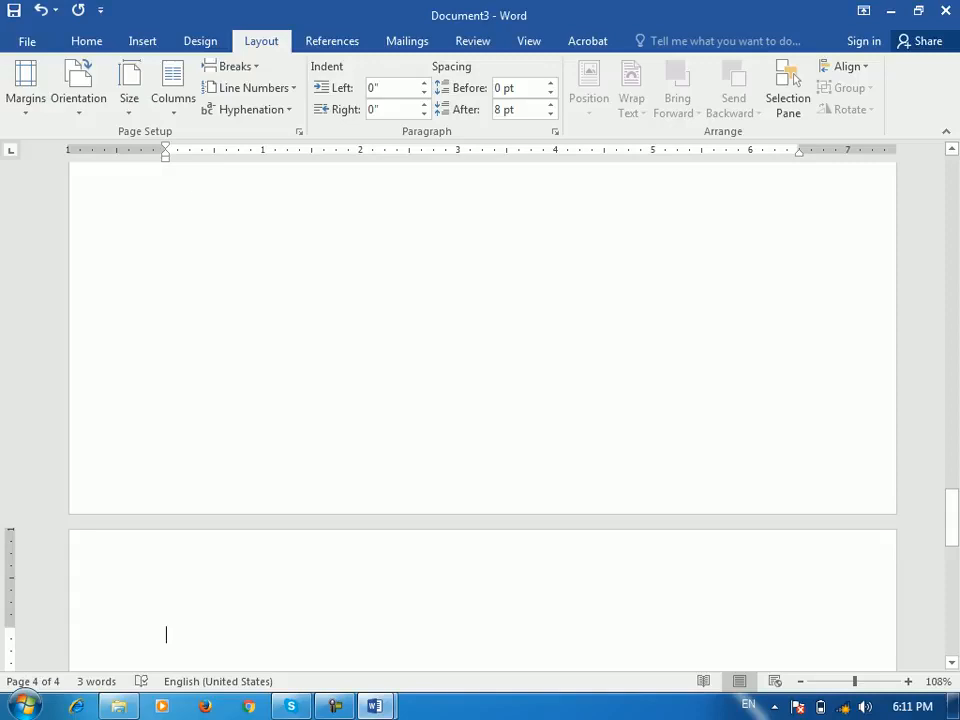
pyautogui.hotkey('alt', 'n')
pyautogui.press('h')
pyautogui.press('e')
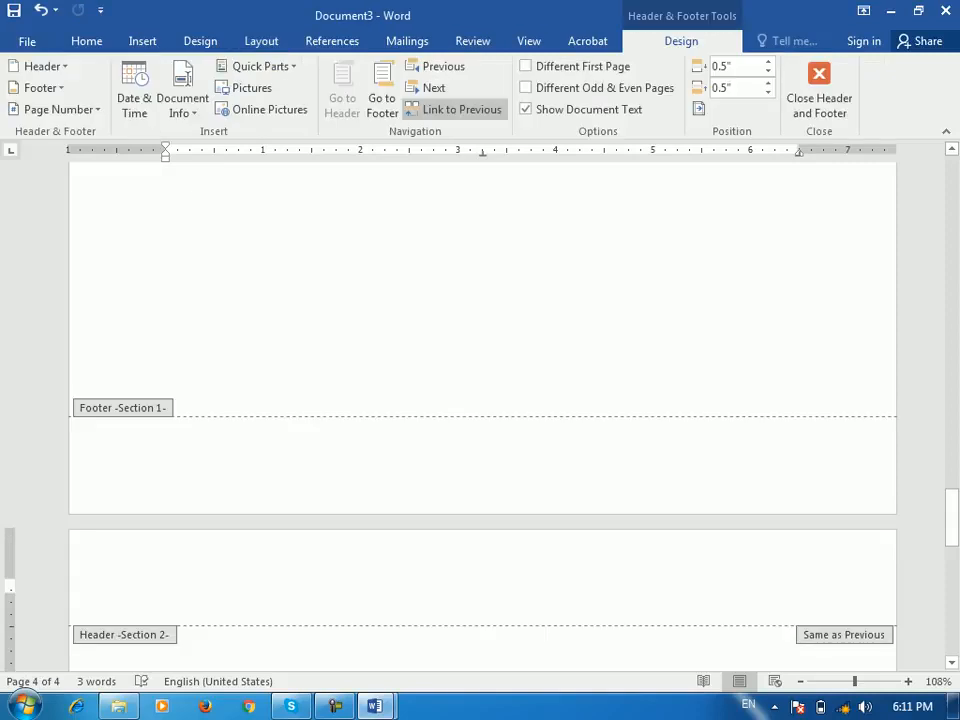
pyautogui.click(819, 98)
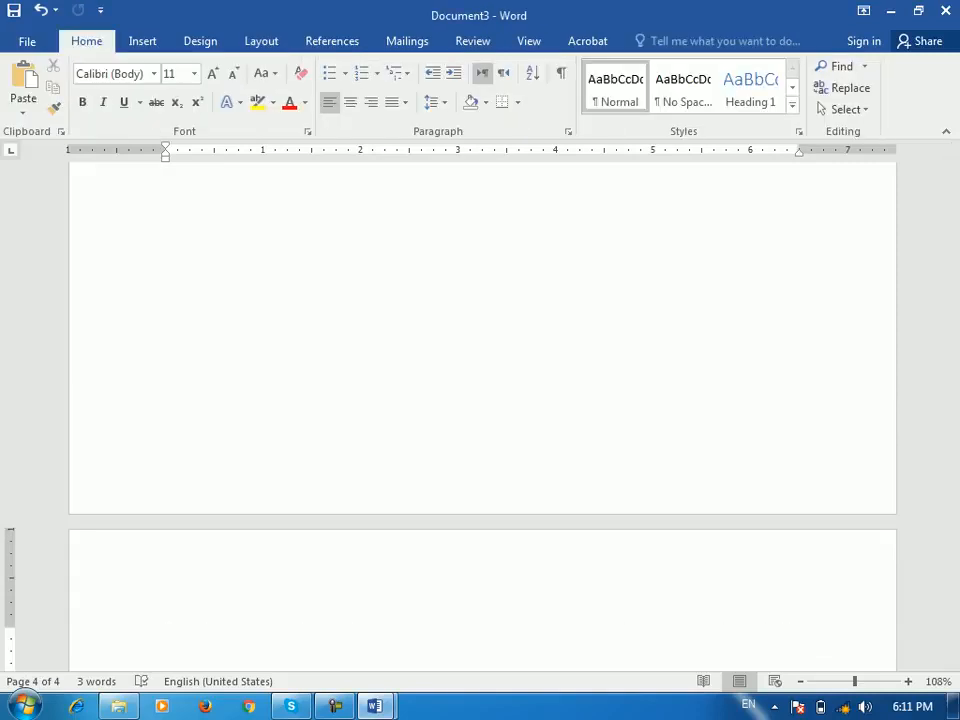
# Enter "Section 2" and "1" on page 4, and add a page break followed by "2" on the new page.
pyautogui.write('Section 2')
pyautogui.press('Return')
pyautogui.scroll(-3, 480, 400)
pyautogui.write('1')
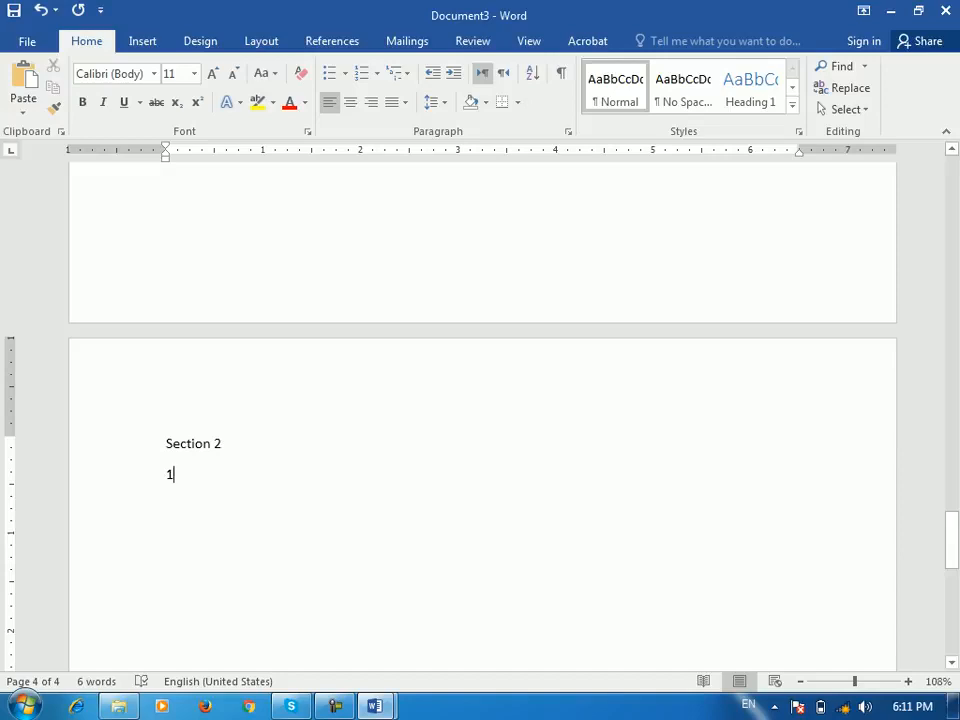
pyautogui.hotkey('ctrl', 'Return')
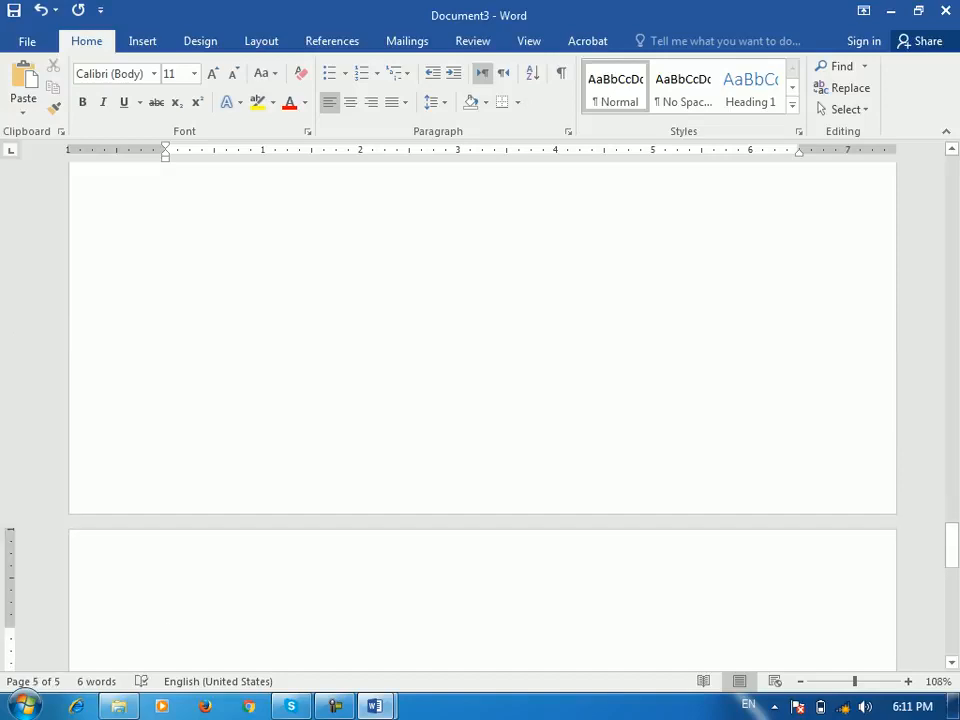
pyautogui.write('2')
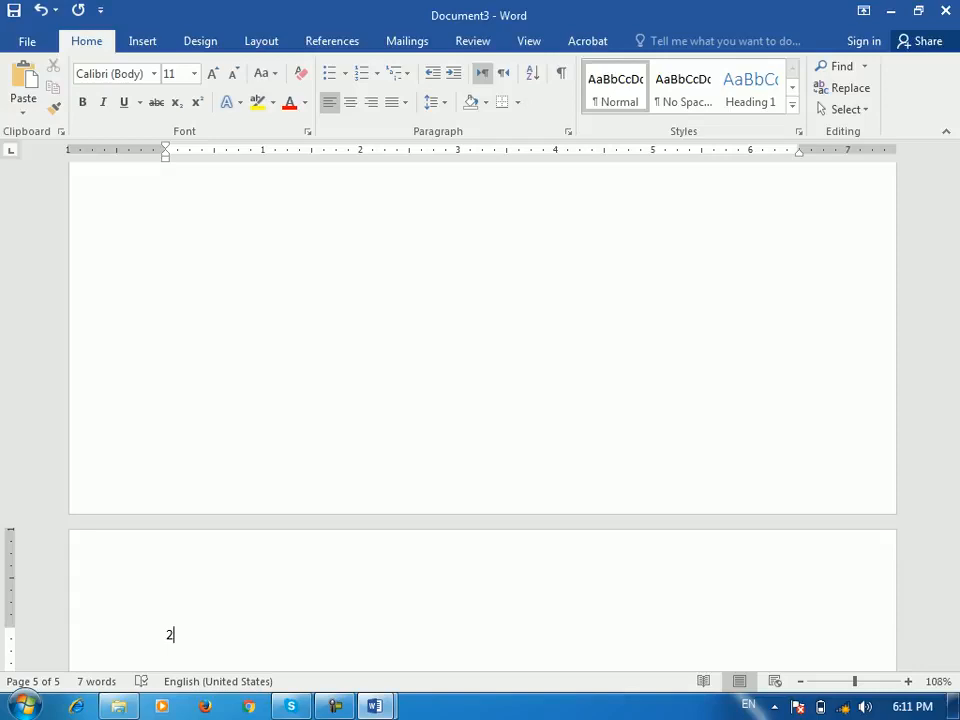
# Add another page break with "3" on the new page and inspect that page's header section.
pyautogui.hotkey('ctrl', 'Return')
pyautogui.write('3')
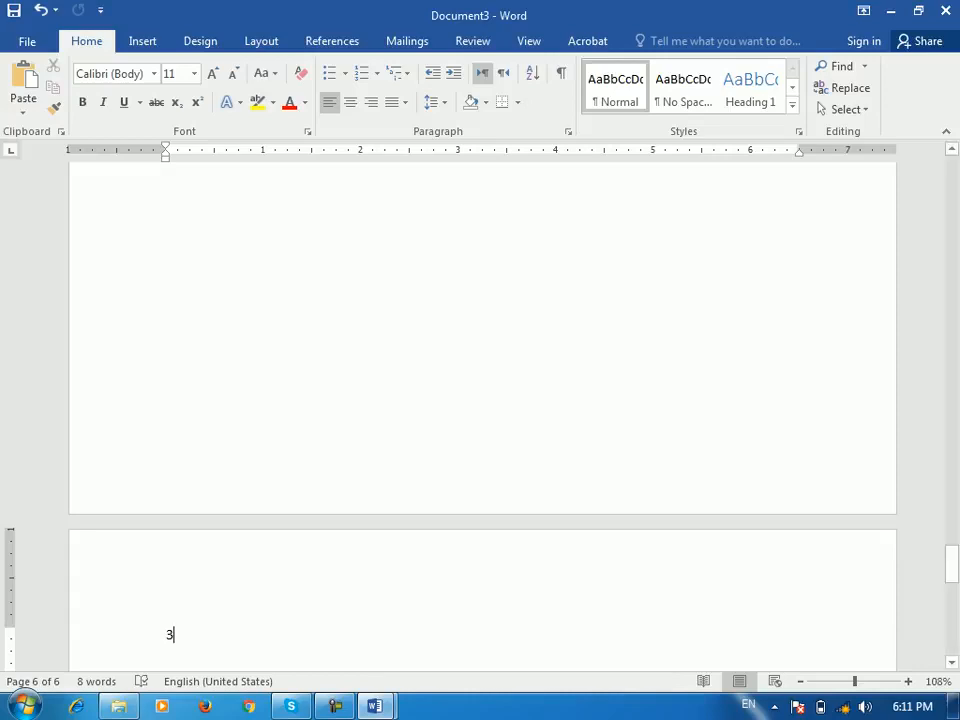
pyautogui.doubleClick(166, 587)
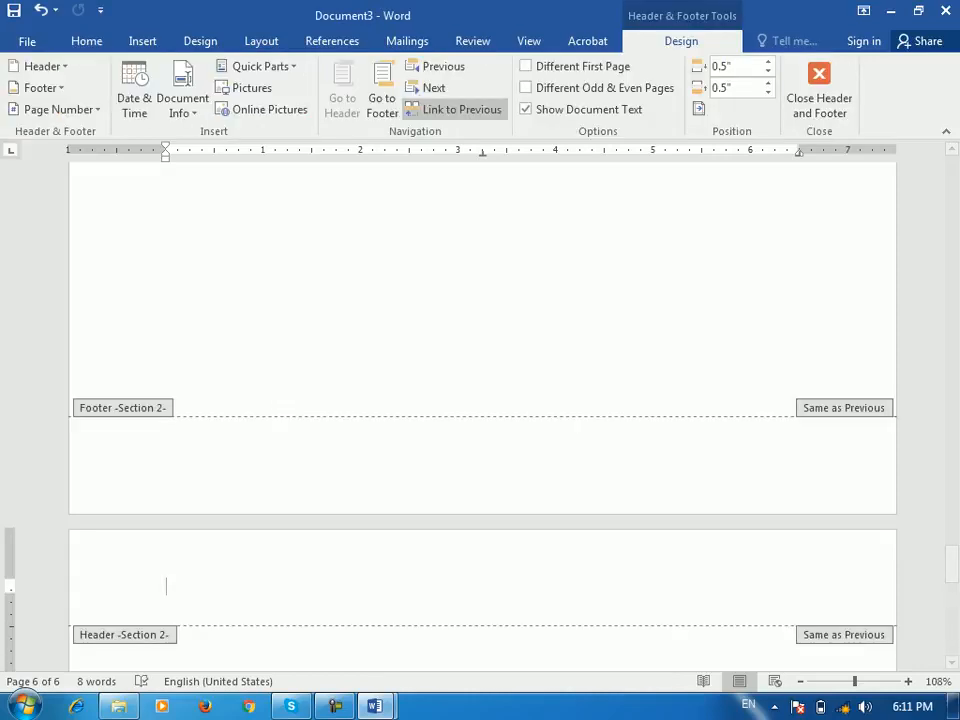
pyautogui.click(819, 95)
# Set the orientation to Landscape for the first section only, with Page Setup applied to This section.
pyautogui.scroll(10, 480, 410)
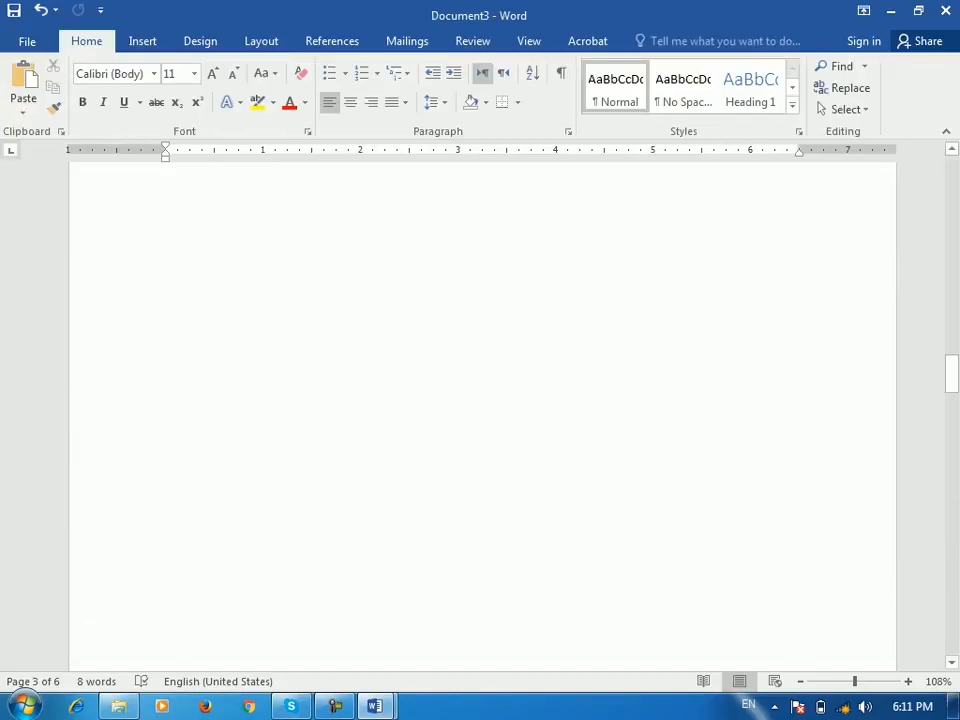
pyautogui.moveTo(952, 374); pyautogui.dragTo(952, 176)
pyautogui.click(200, 41)
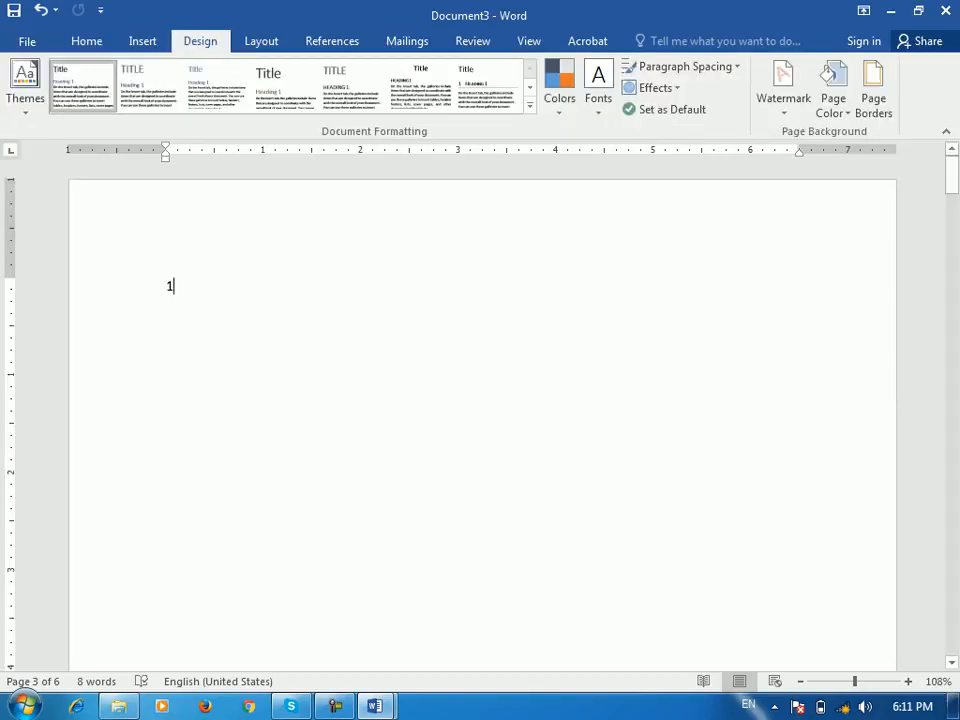
pyautogui.click(261, 41)
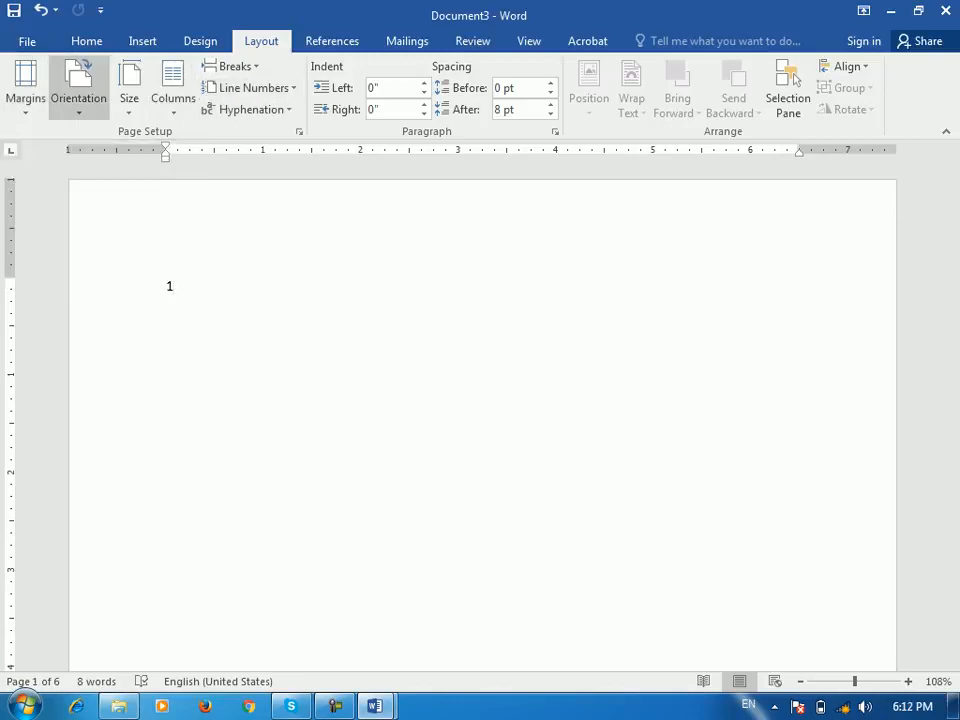
pyautogui.click(200, 41)
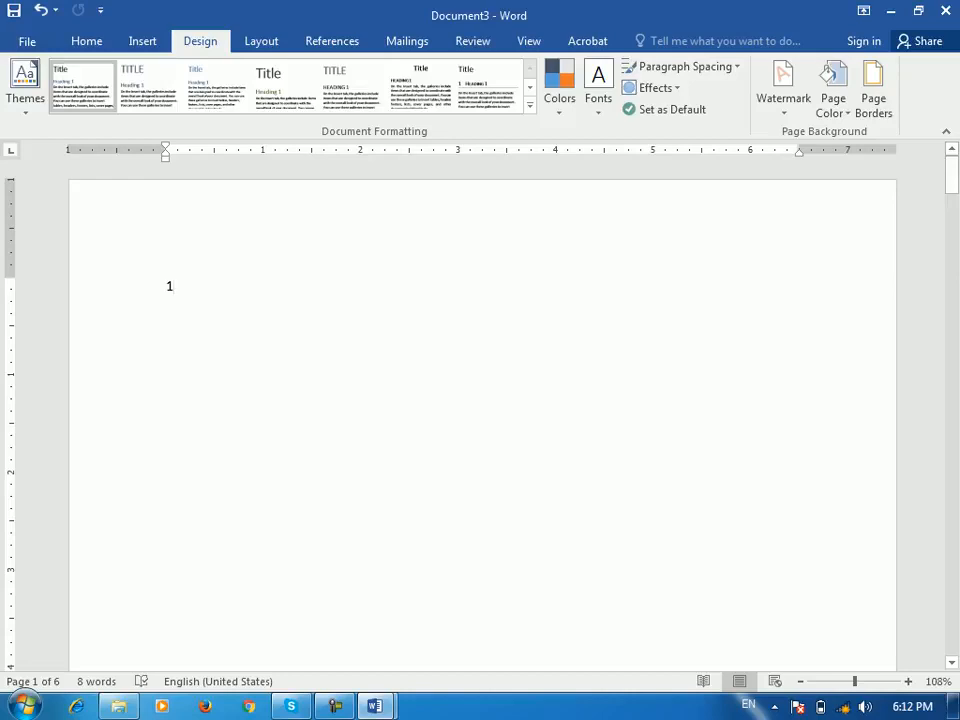
pyautogui.click(261, 41)
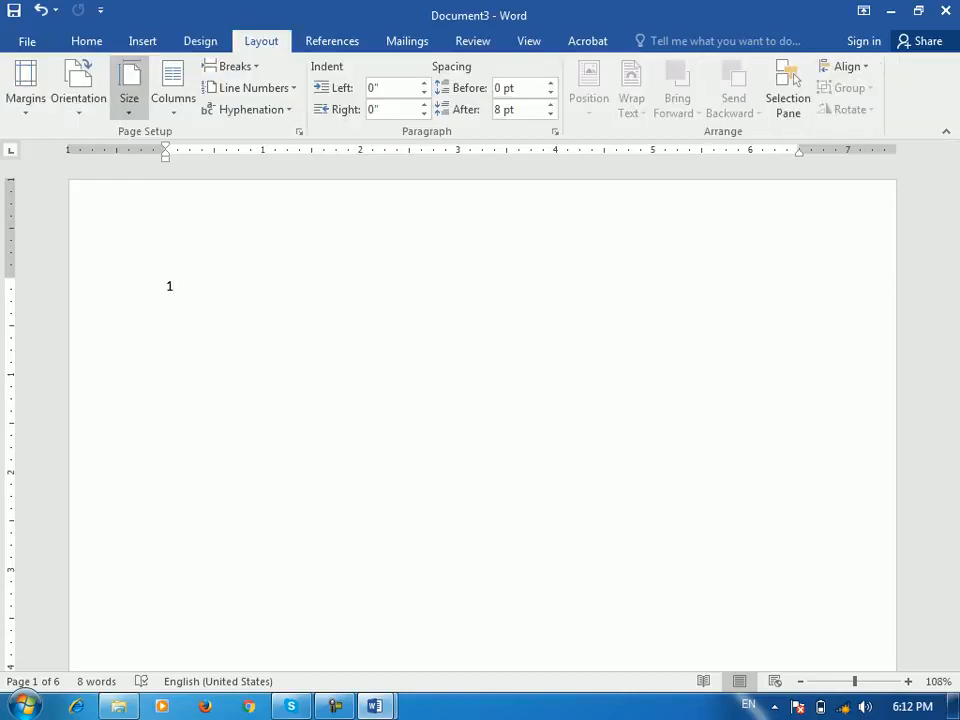
pyautogui.click(298, 131)
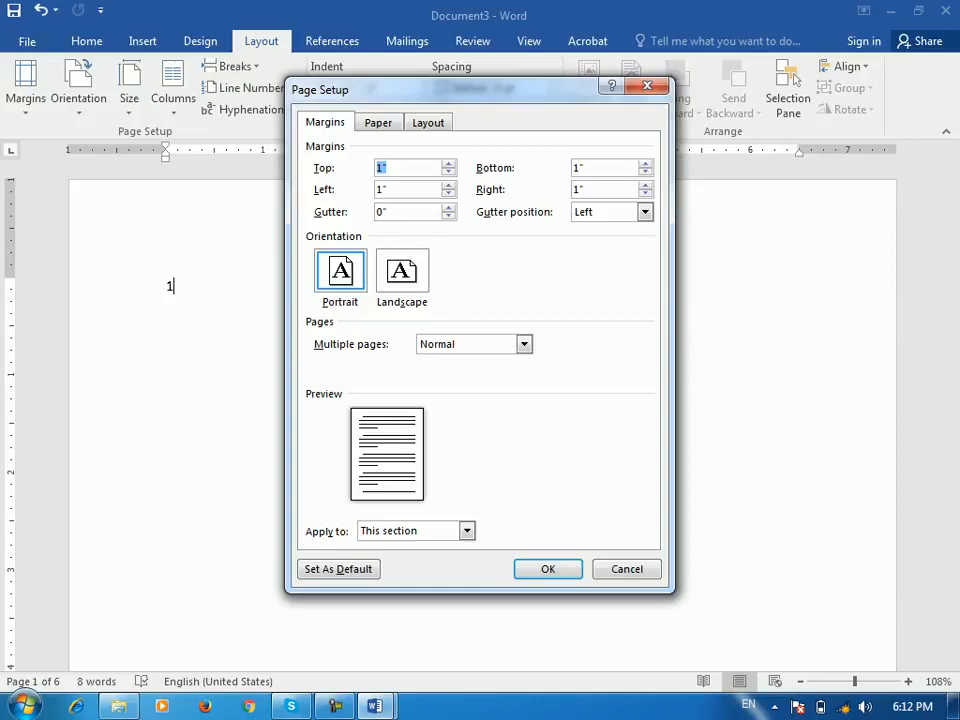
pyautogui.click(402, 272)
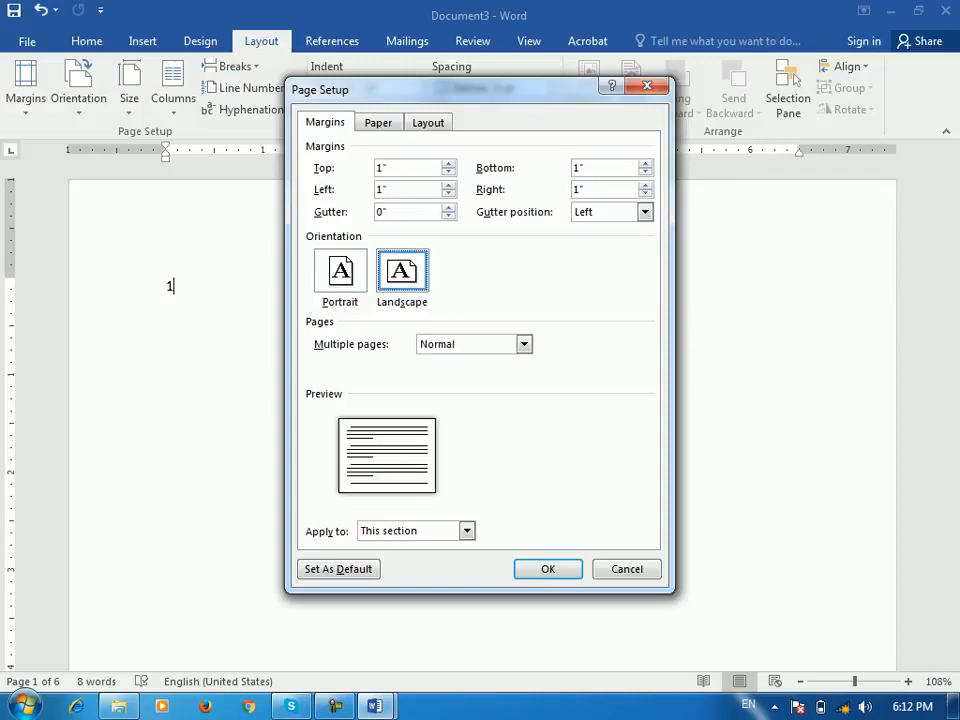
pyautogui.click(467, 531)
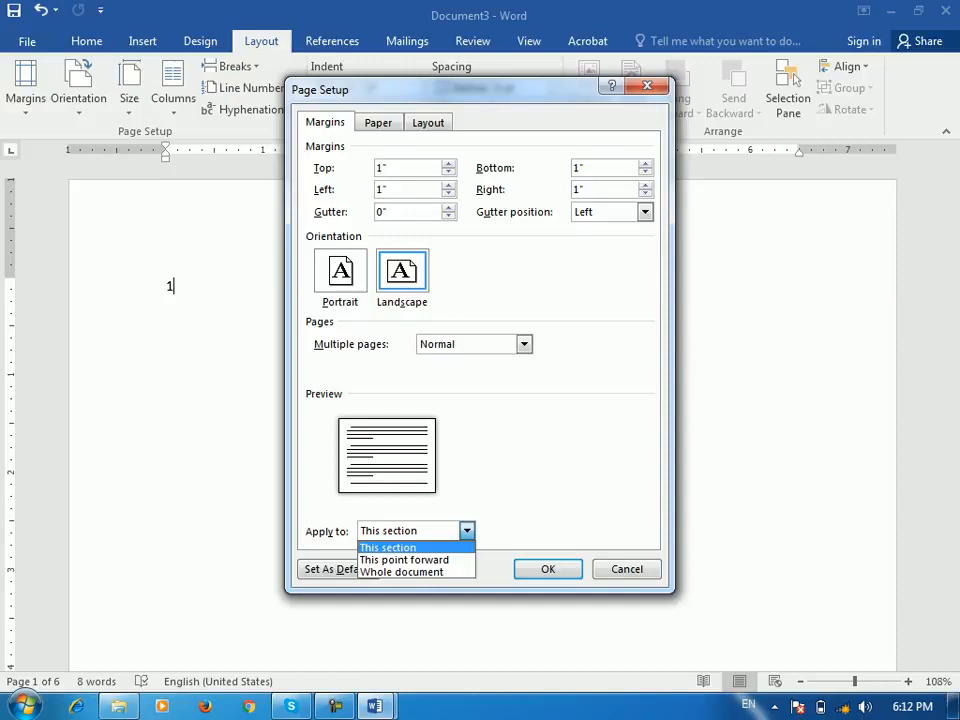
pyautogui.press('Return')
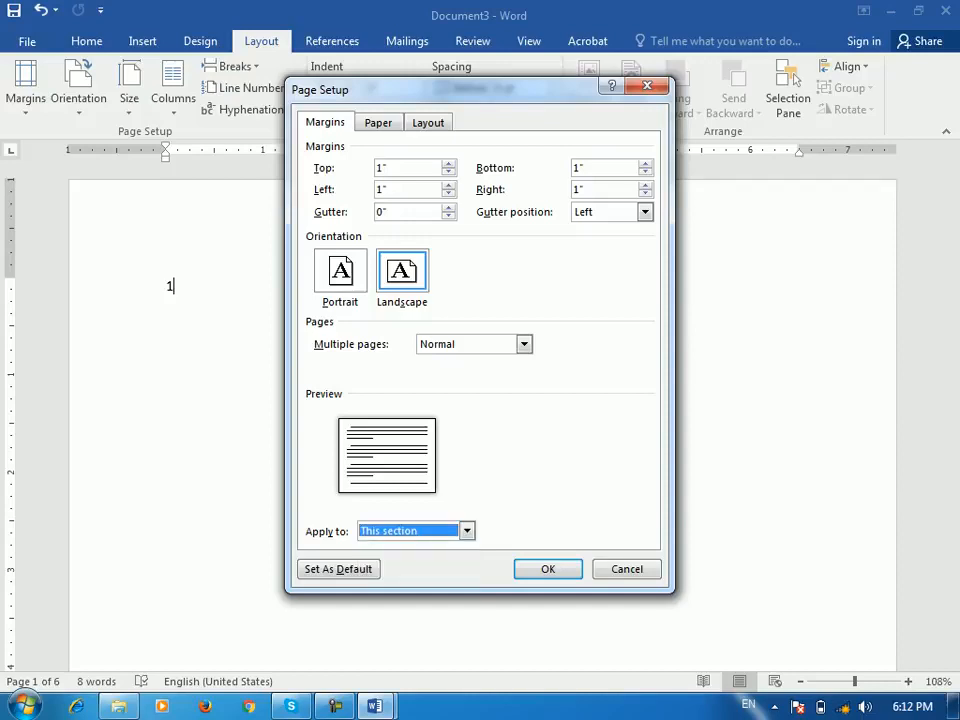
pyautogui.press('Return')
# Examine the orientation of the pages in both sections with several pages shown at 30% zoom.
pyautogui.scroll(-7, 480, 400)
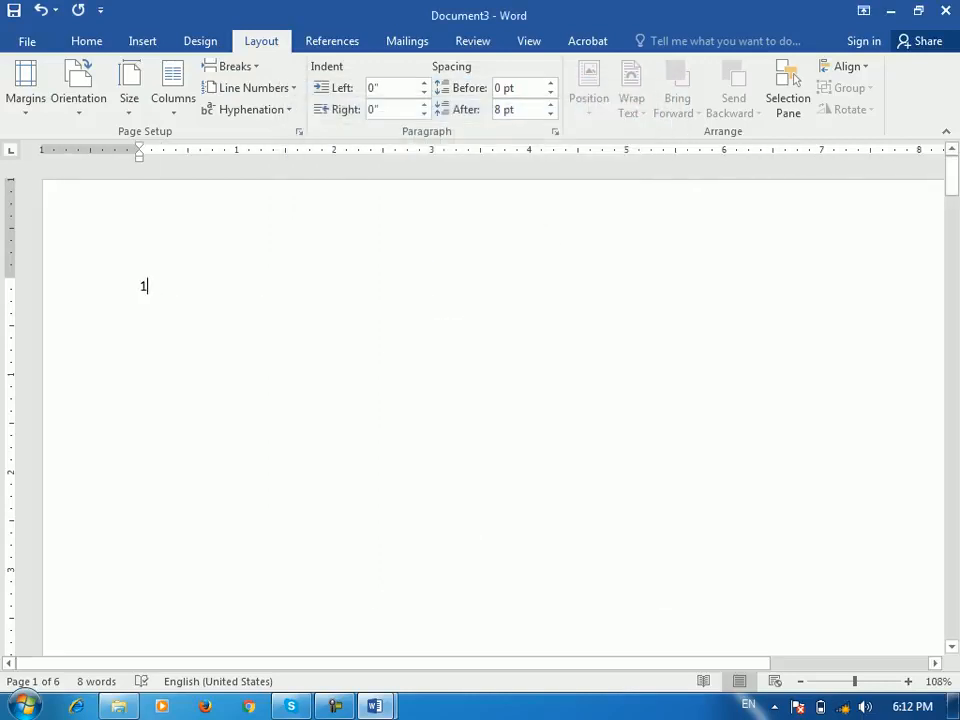
pyautogui.scroll(-2, 480, 400)
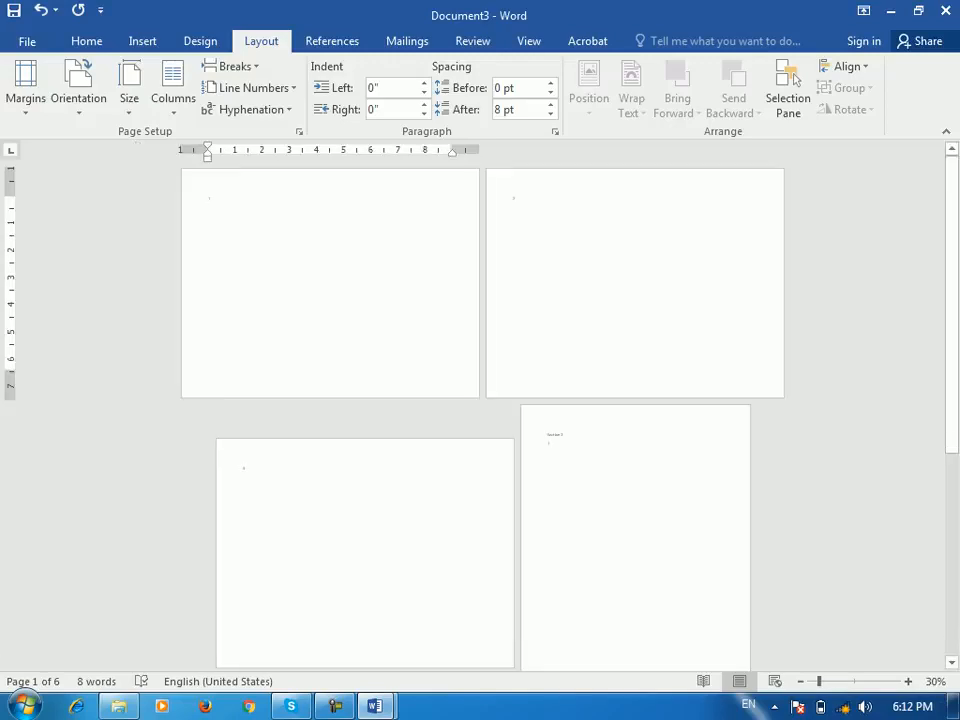
pyautogui.scroll(-1, 480, 400)
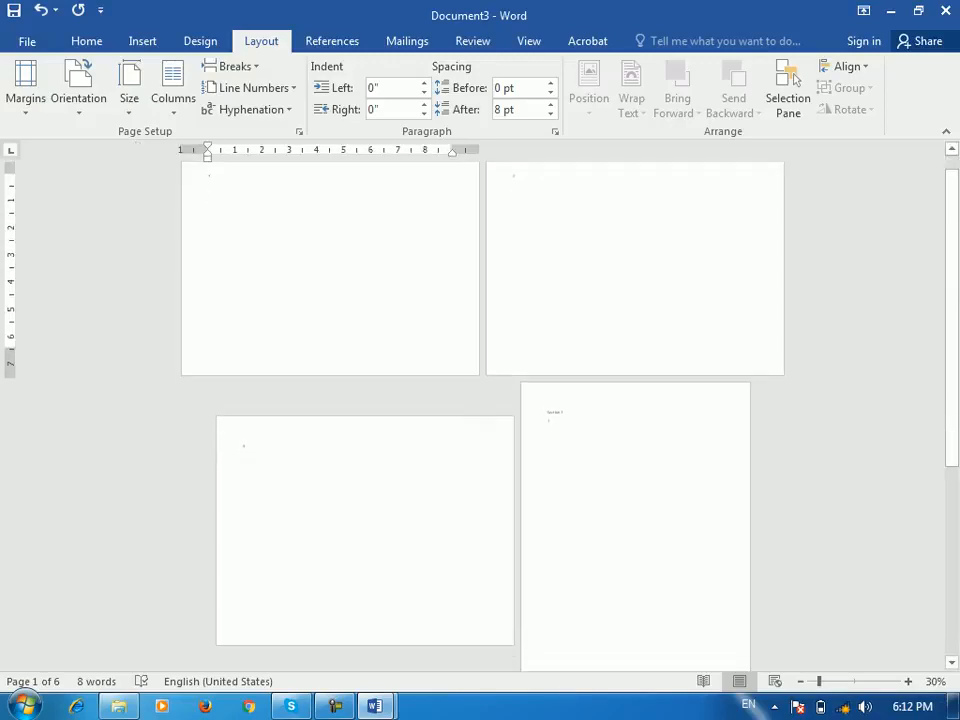
pyautogui.scroll(-5, 480, 400)
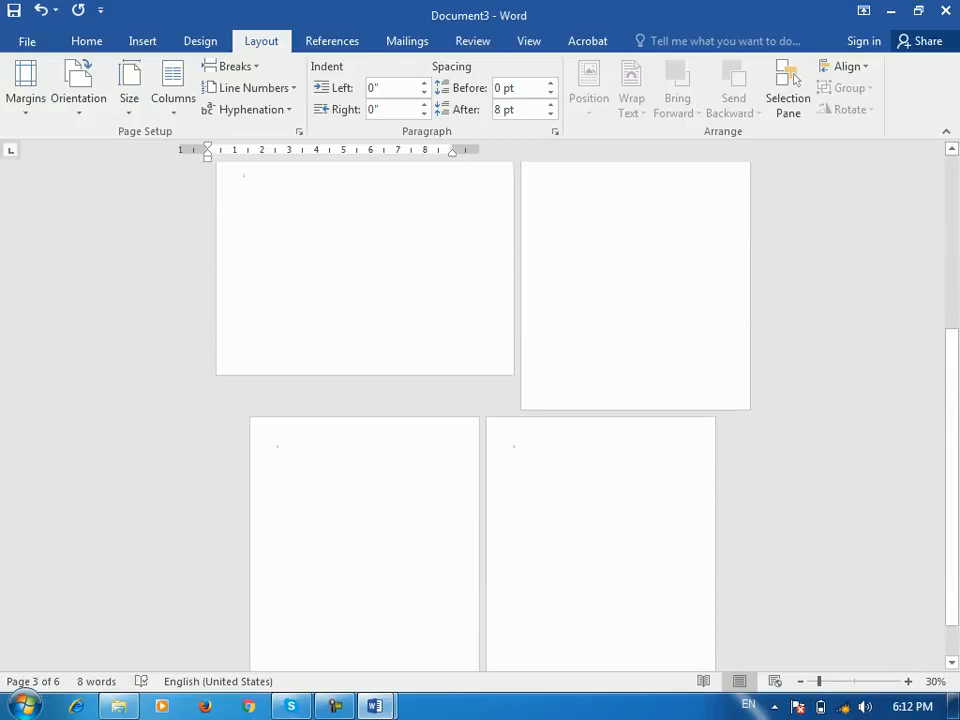
pyautogui.scroll(3, 480, 400)
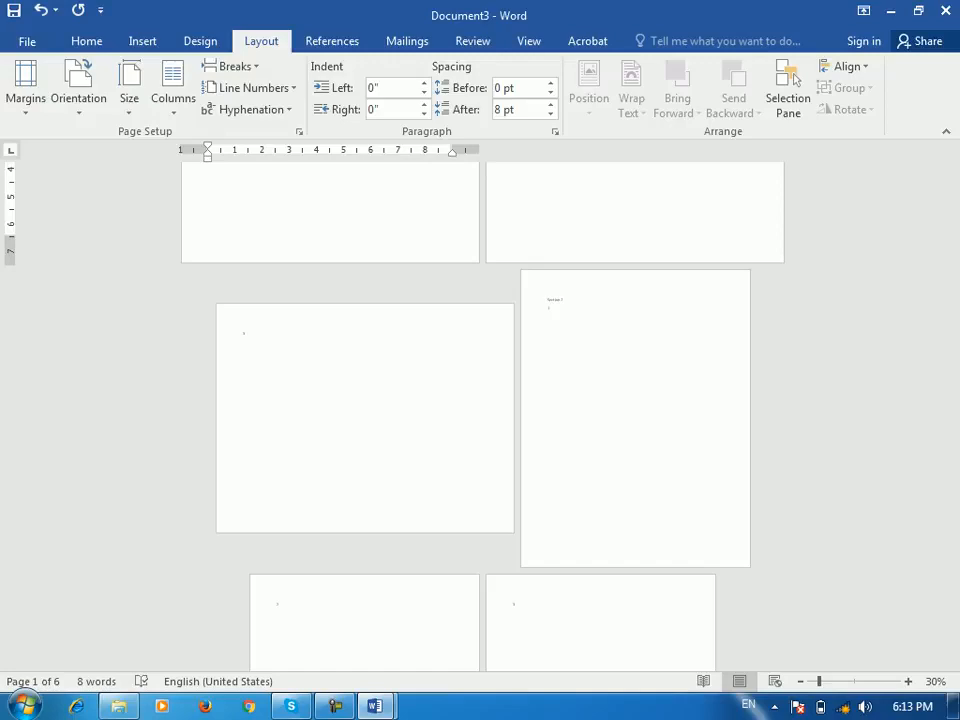
# Apply a 31 pt red apple art page border from page 4, limited to This section.
pyautogui.click(602, 316)
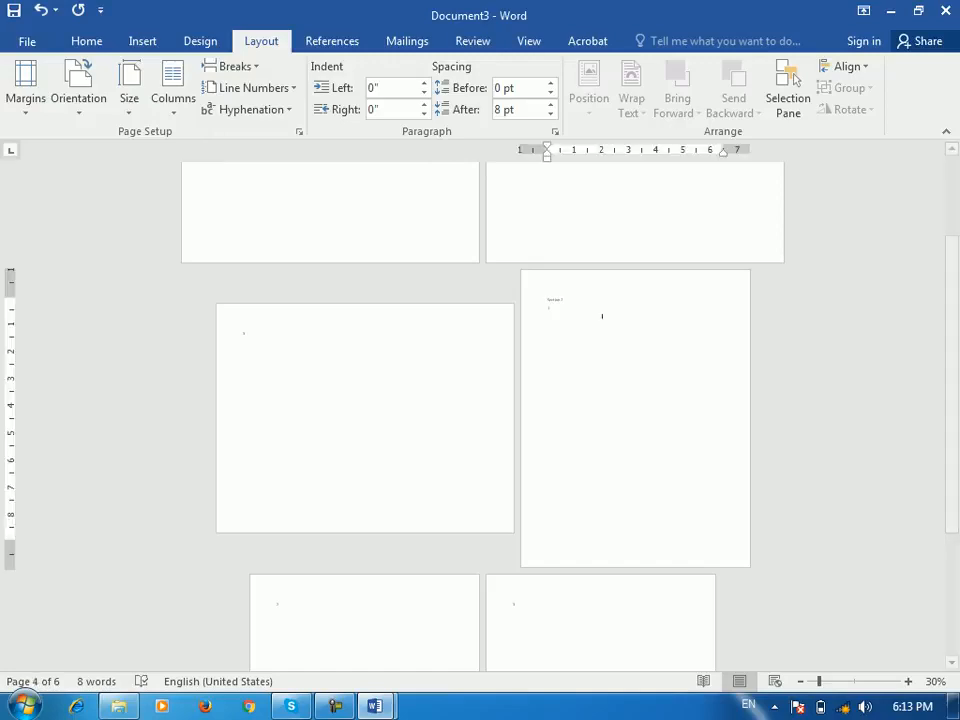
pyautogui.click(200, 41)
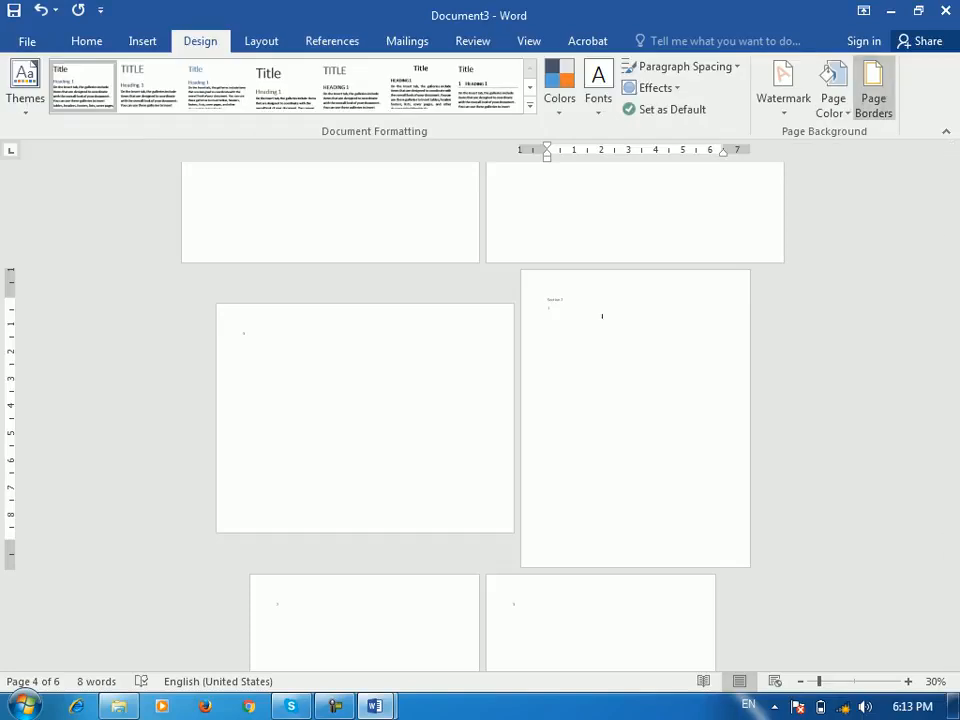
pyautogui.click(873, 90)
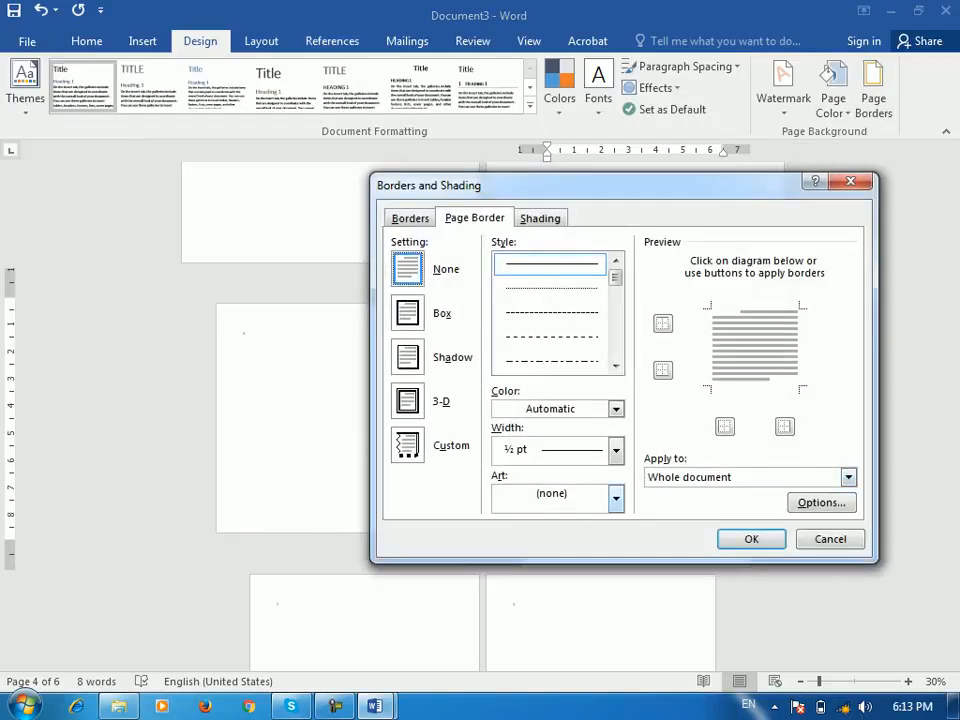
pyautogui.click(615, 498)
pyautogui.click(546, 553)
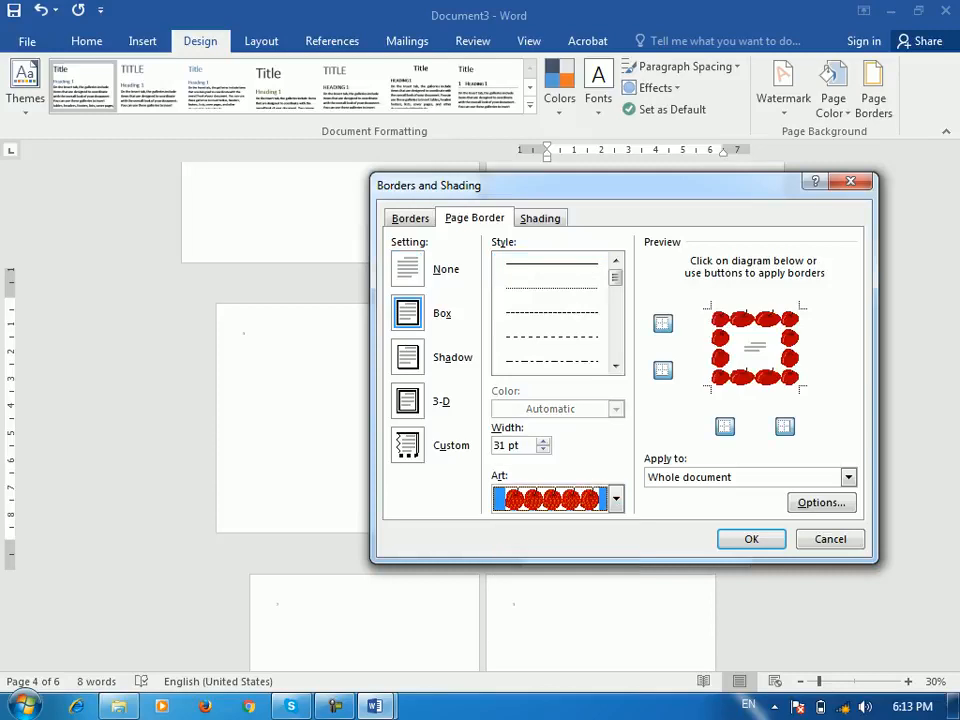
pyautogui.moveTo(560, 185); pyautogui.dragTo(320, 95)
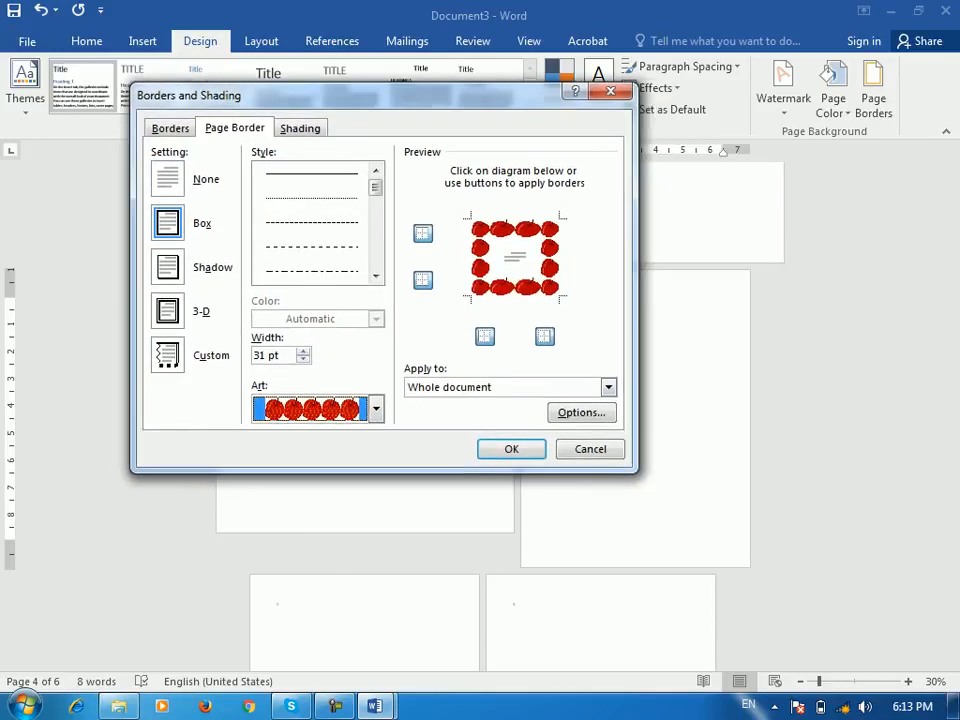
pyautogui.click(608, 387)
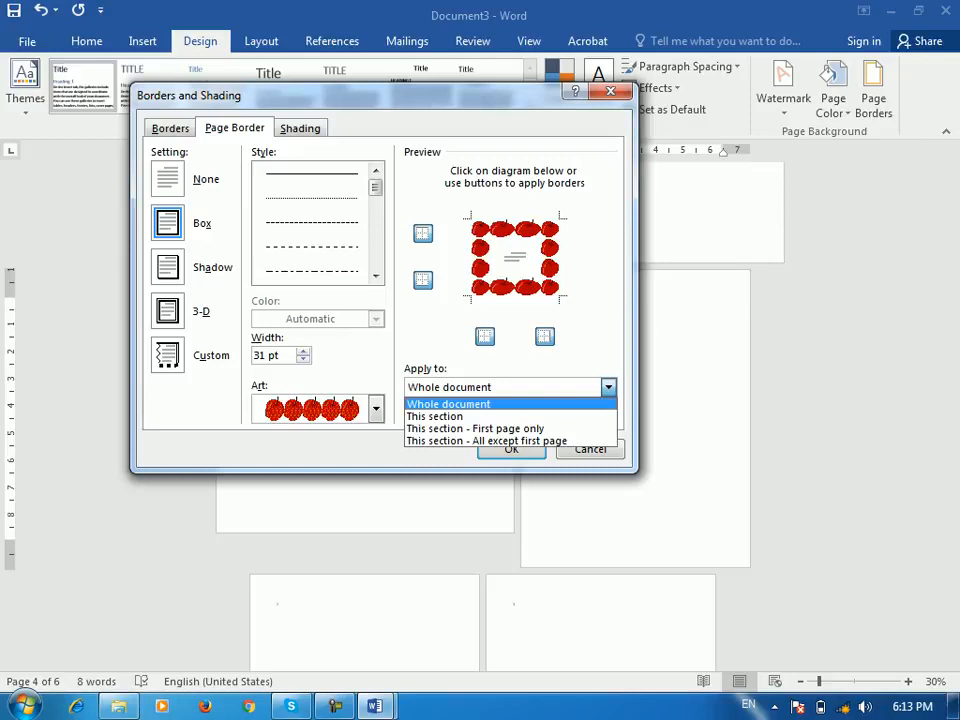
pyautogui.press('Down')
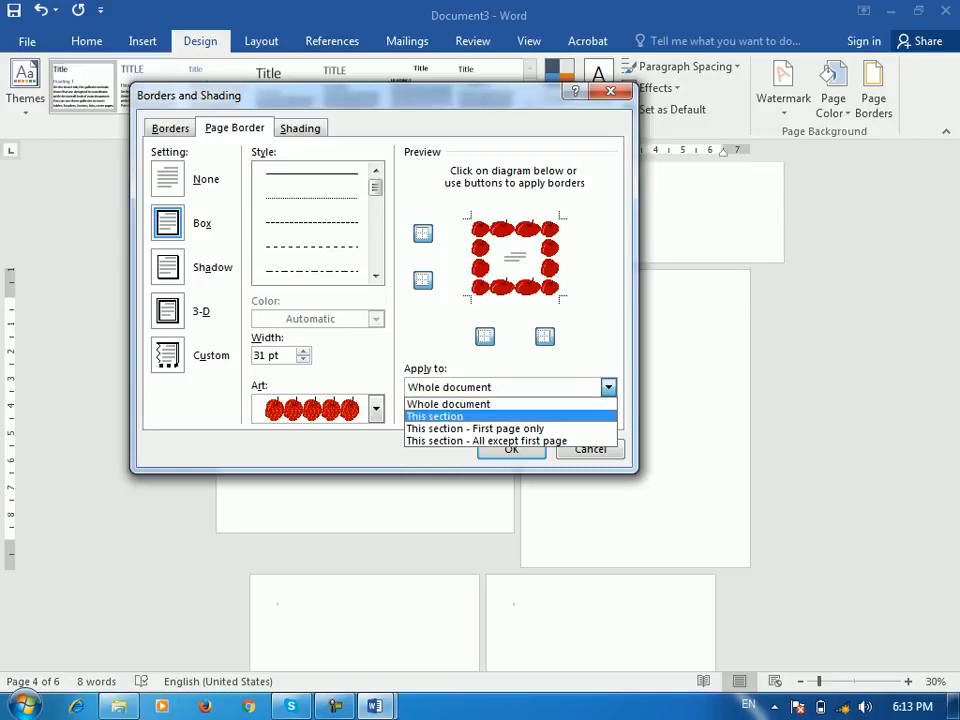
pyautogui.press('Return')
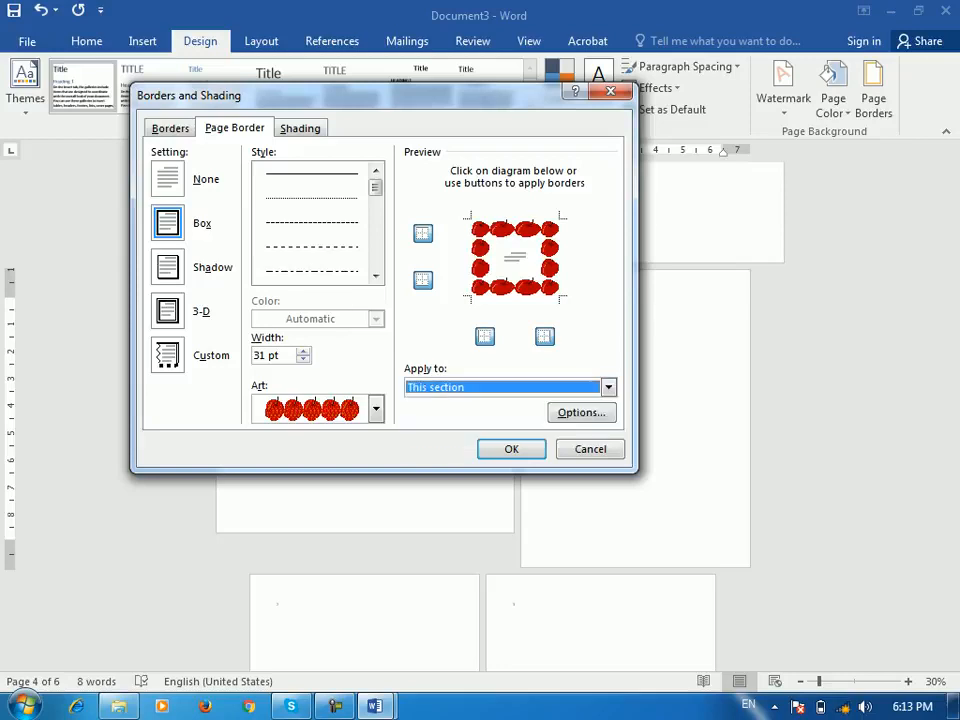
pyautogui.press('Return')
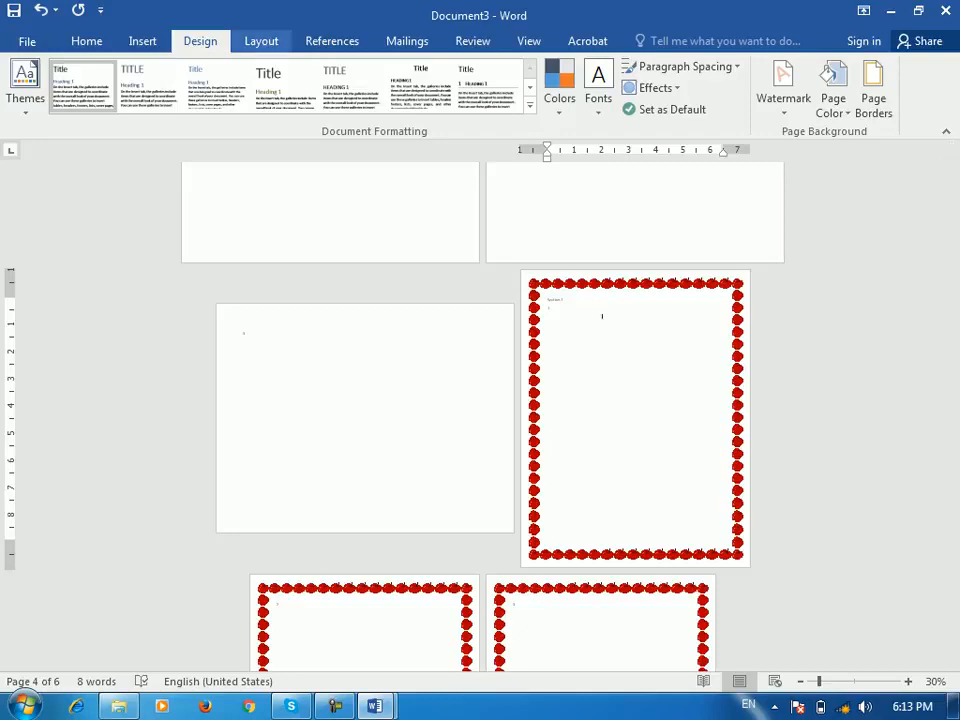
# Insert a Blank header on page 1, enter a name as its text, and return to the document body.
pyautogui.click(86, 41)
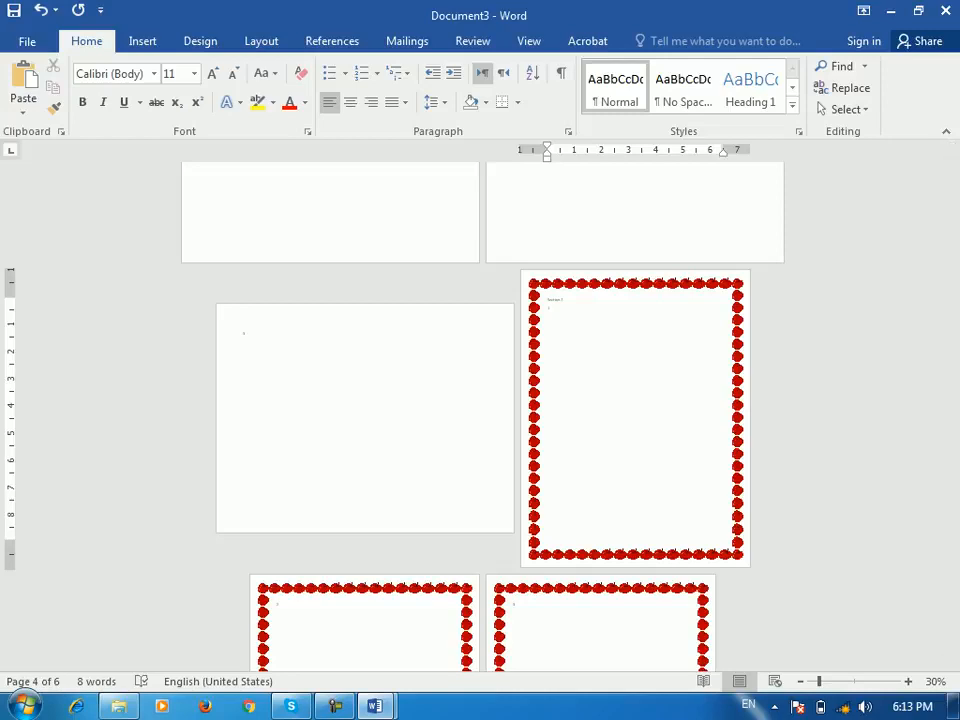
pyautogui.click(142, 41)
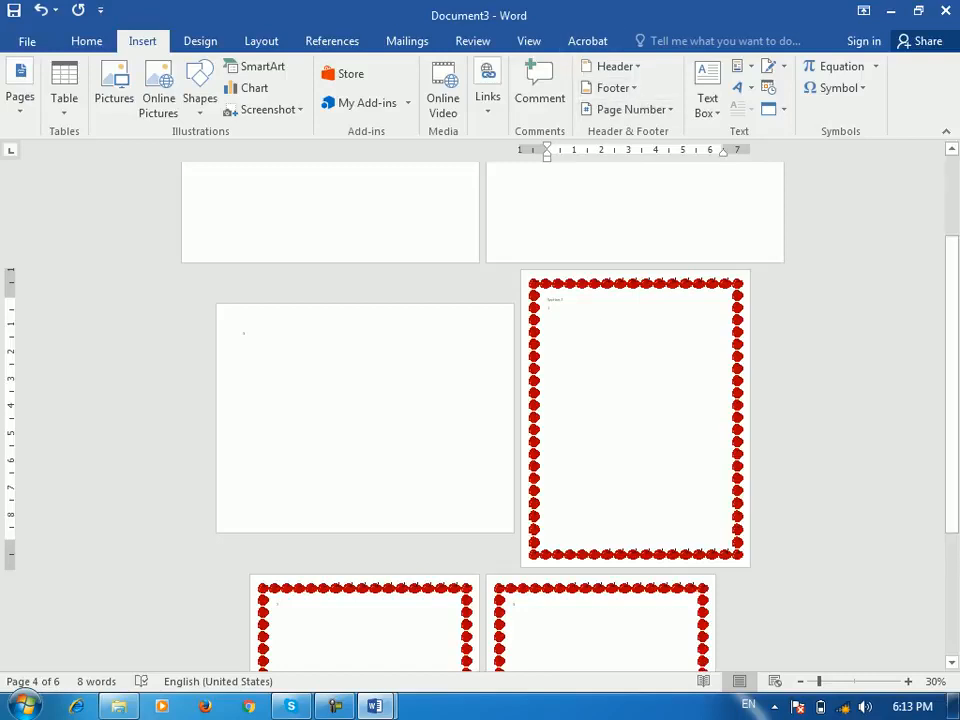
pyautogui.scroll(3, 602, 316)
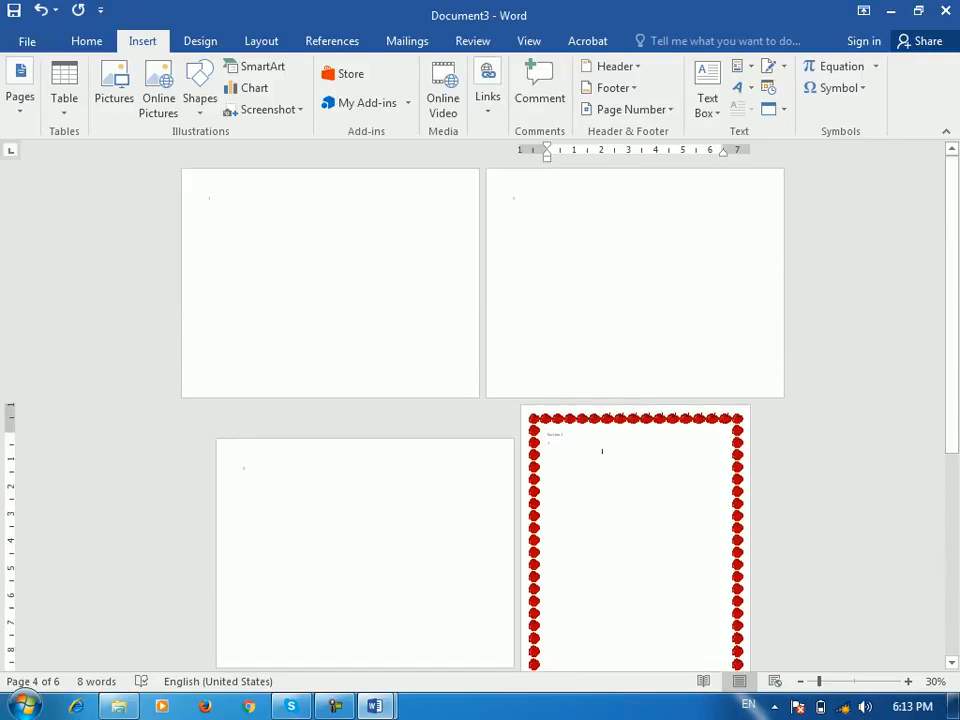
pyautogui.click(209, 197)
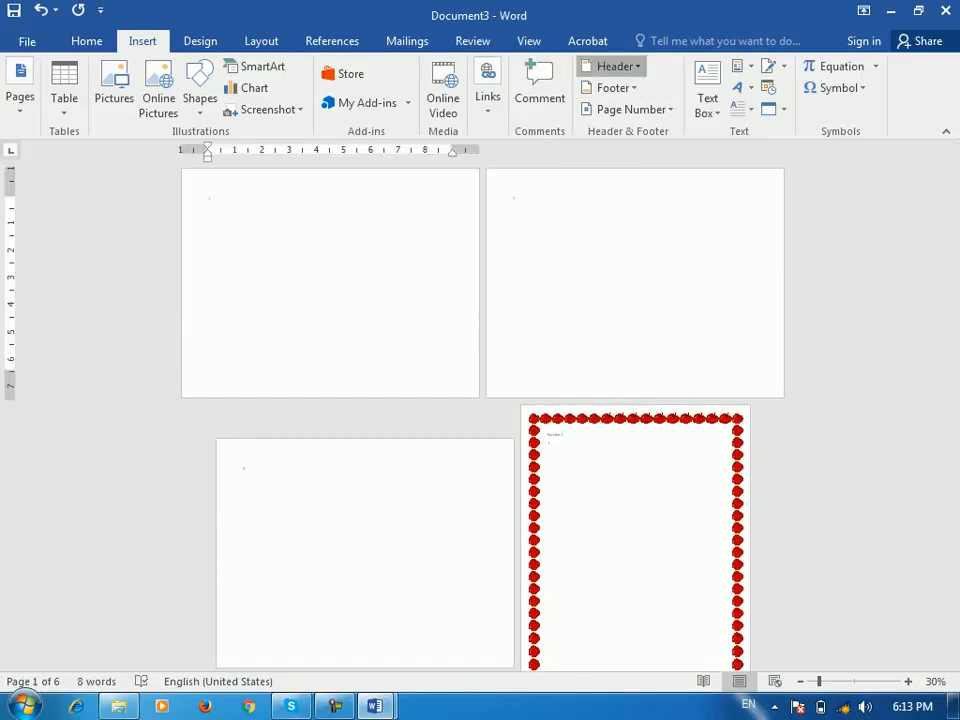
pyautogui.click(617, 67)
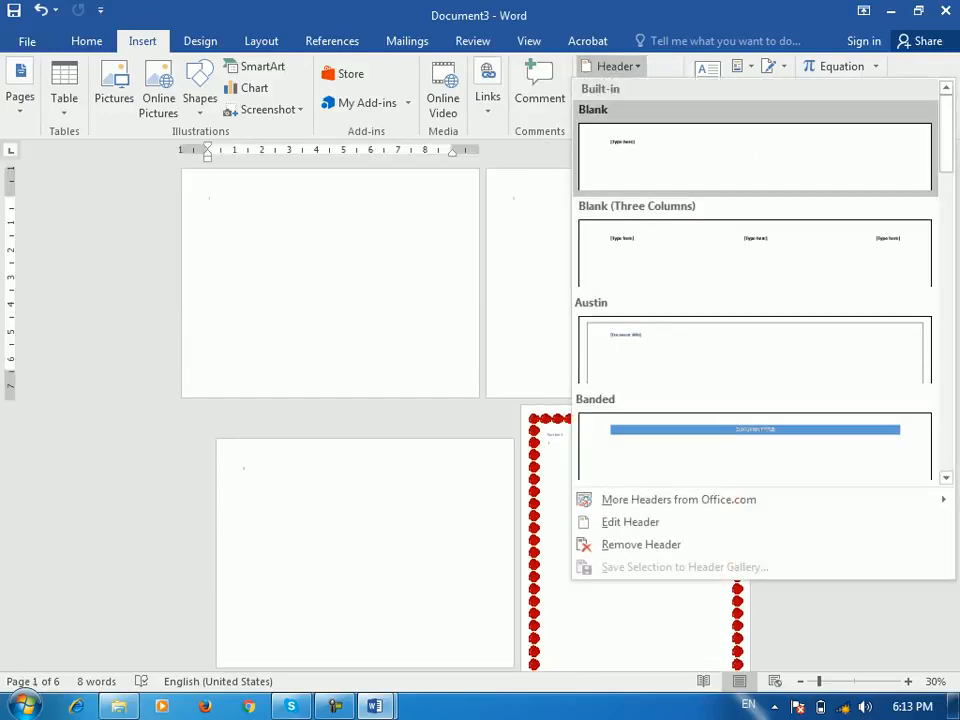
pyautogui.click(680, 155)
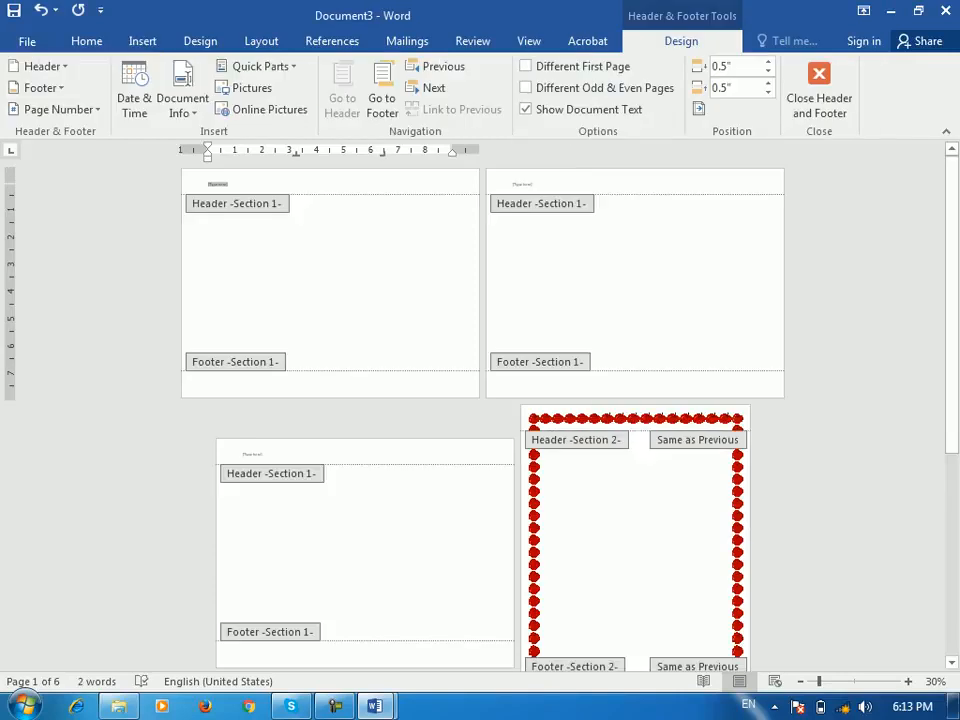
pyautogui.write('Name')
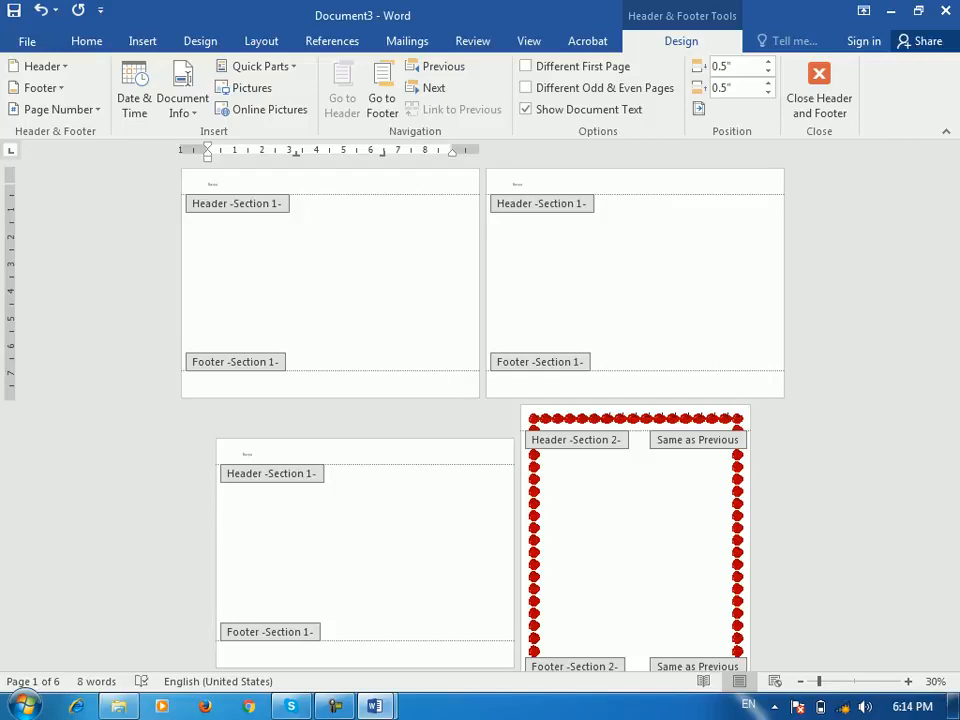
pyautogui.click(819, 85)
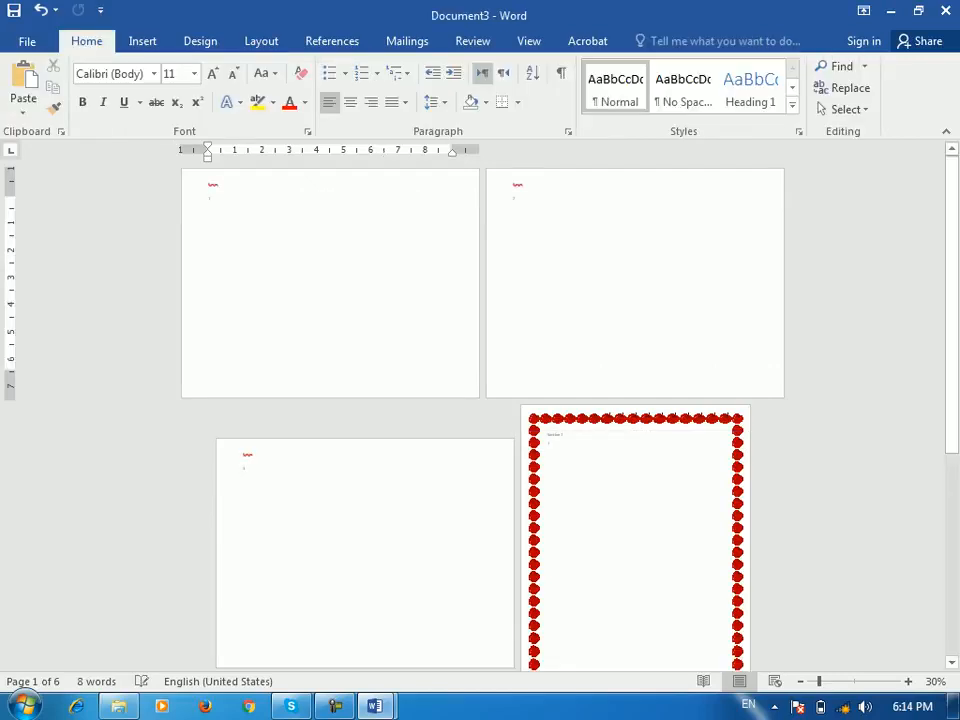
# Examine the header area of page 4 at 91% zoom to check how the Section 2 header relates to Section 1.
pyautogui.moveTo(819, 682); pyautogui.dragTo(850, 682)
pyautogui.scroll(-20, 488, 400)
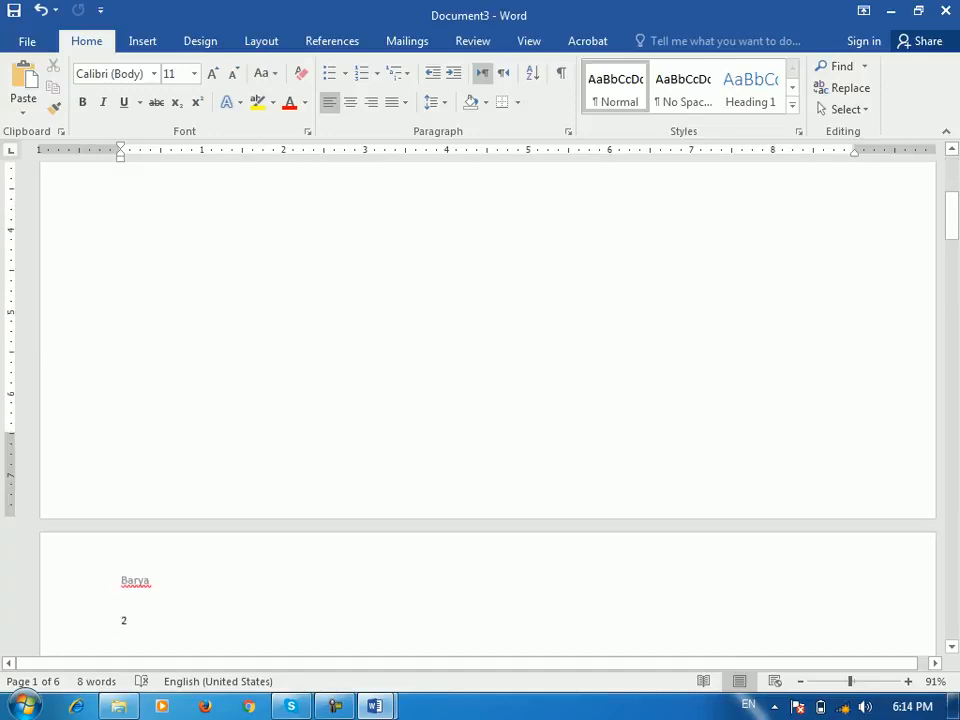
pyautogui.scroll(-10, 488, 400)
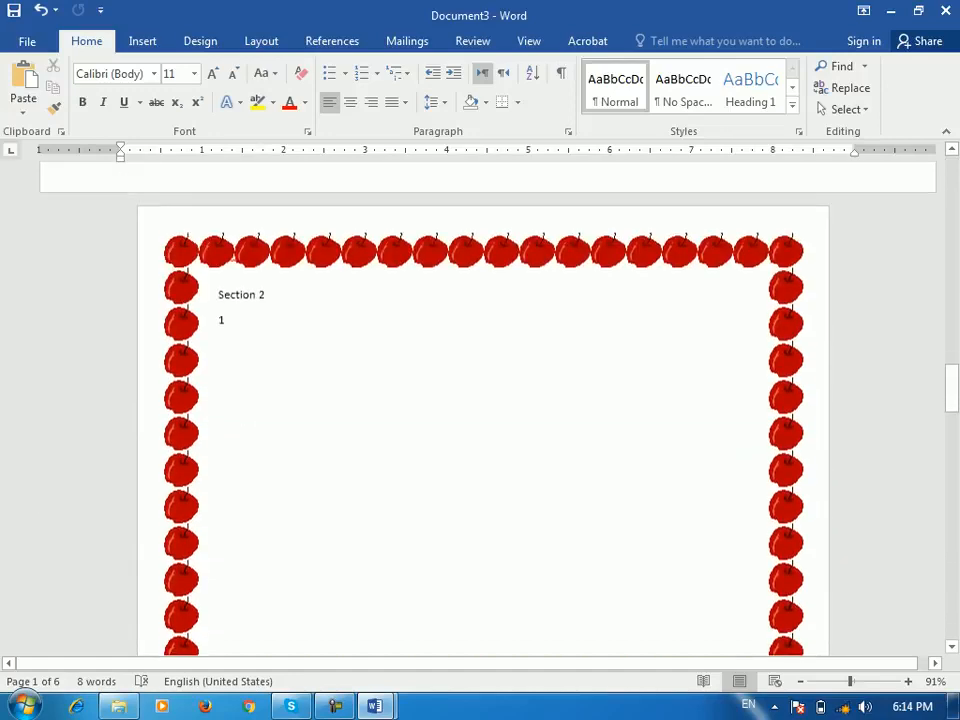
pyautogui.scroll(3, 488, 400)
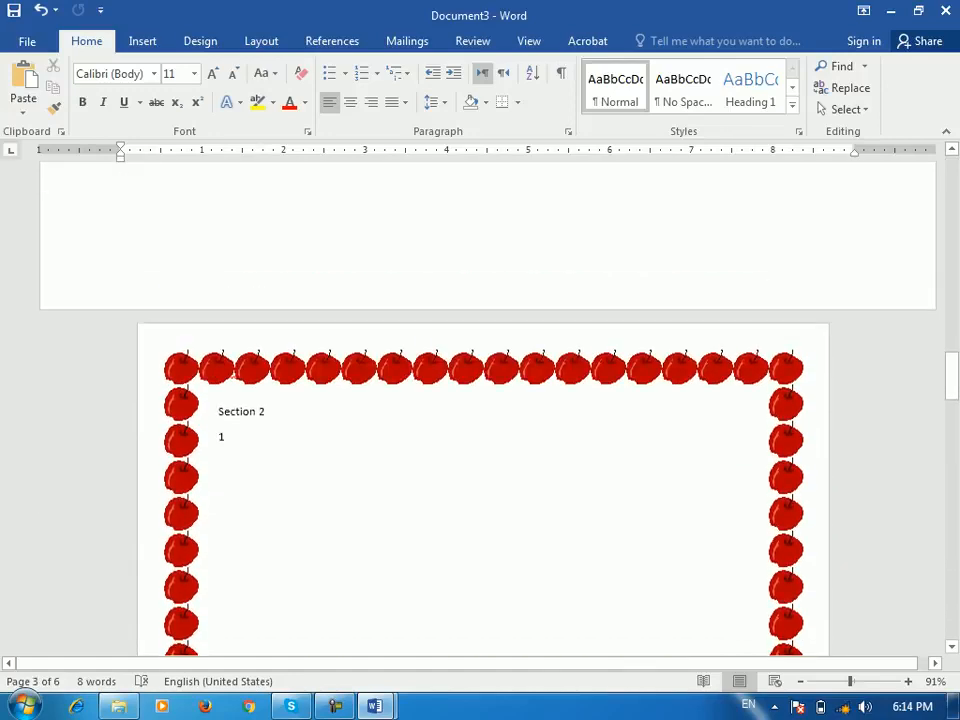
pyautogui.doubleClick(226, 370)
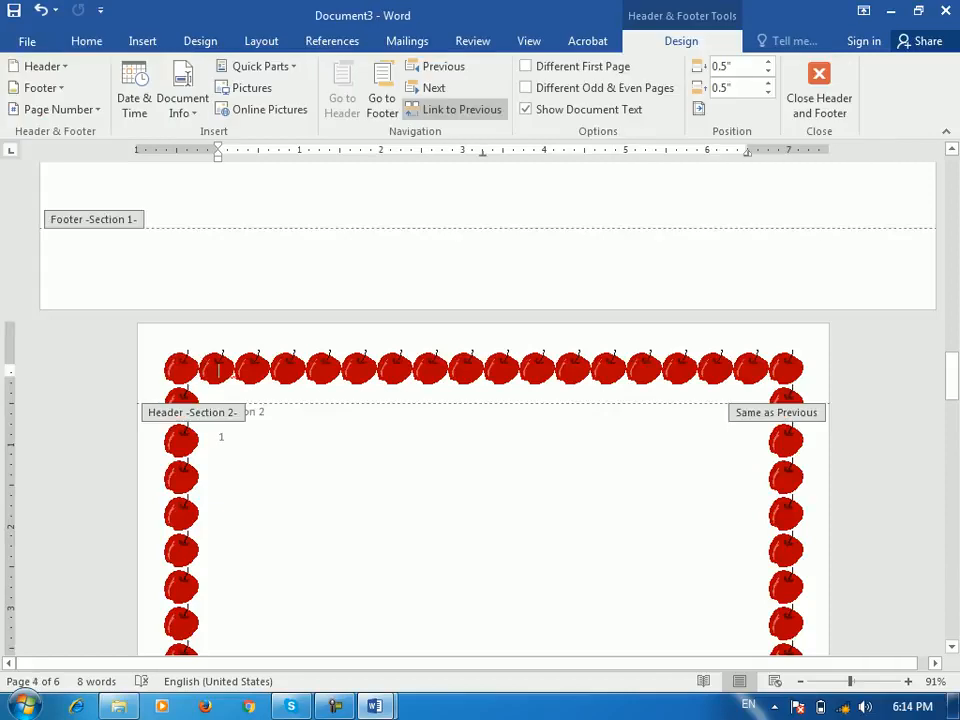
pyautogui.click(819, 90)
pyautogui.doubleClick(243, 388)
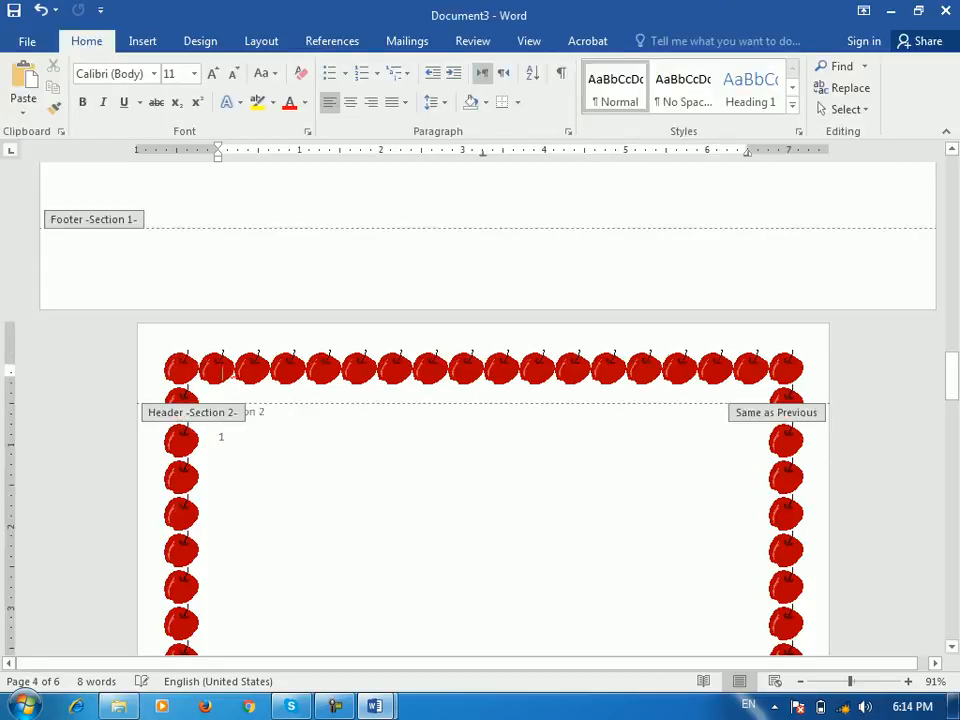
pyautogui.click(819, 90)
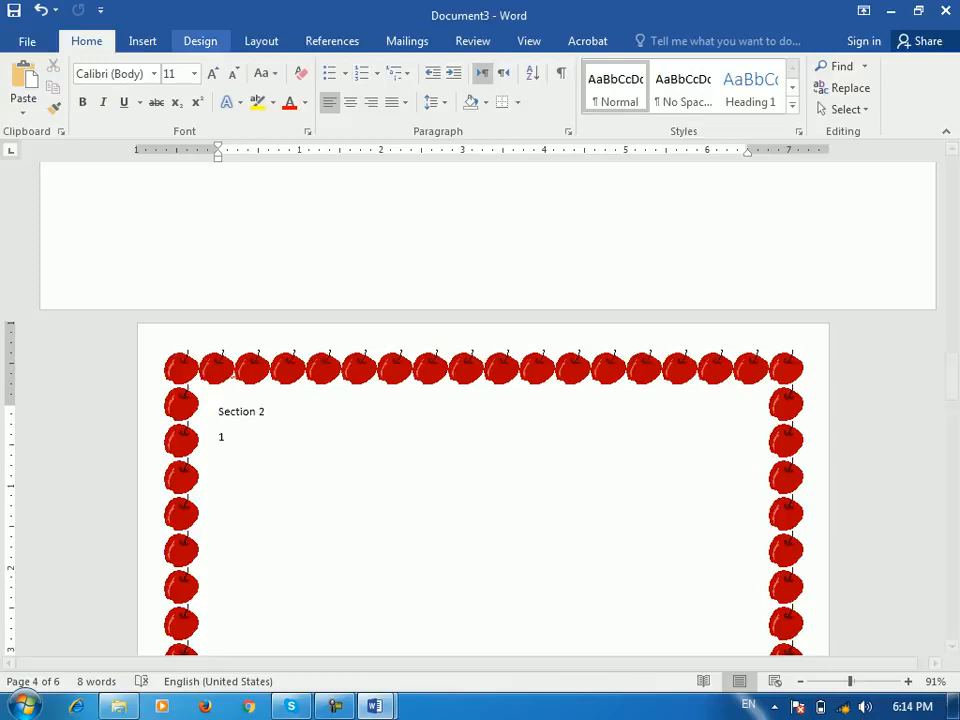
# Replace the apple art page border with a plain ½ pt box border applied to the whole document.
pyautogui.click(200, 41)
pyautogui.click(873, 95)
pyautogui.click(376, 408)
pyautogui.click(312, 431)
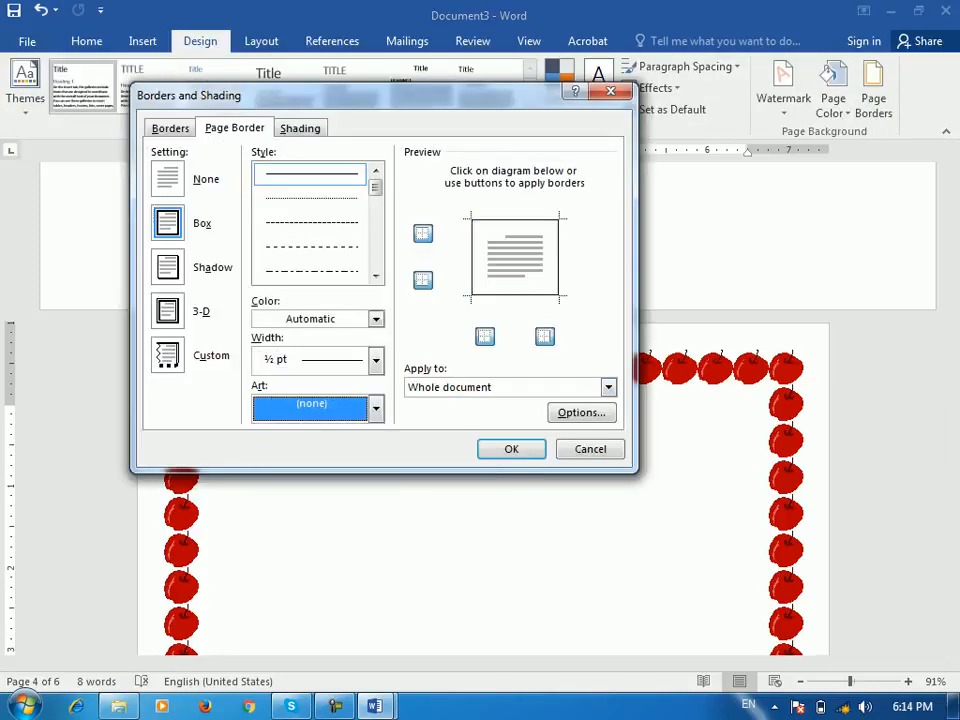
pyautogui.click(511, 449)
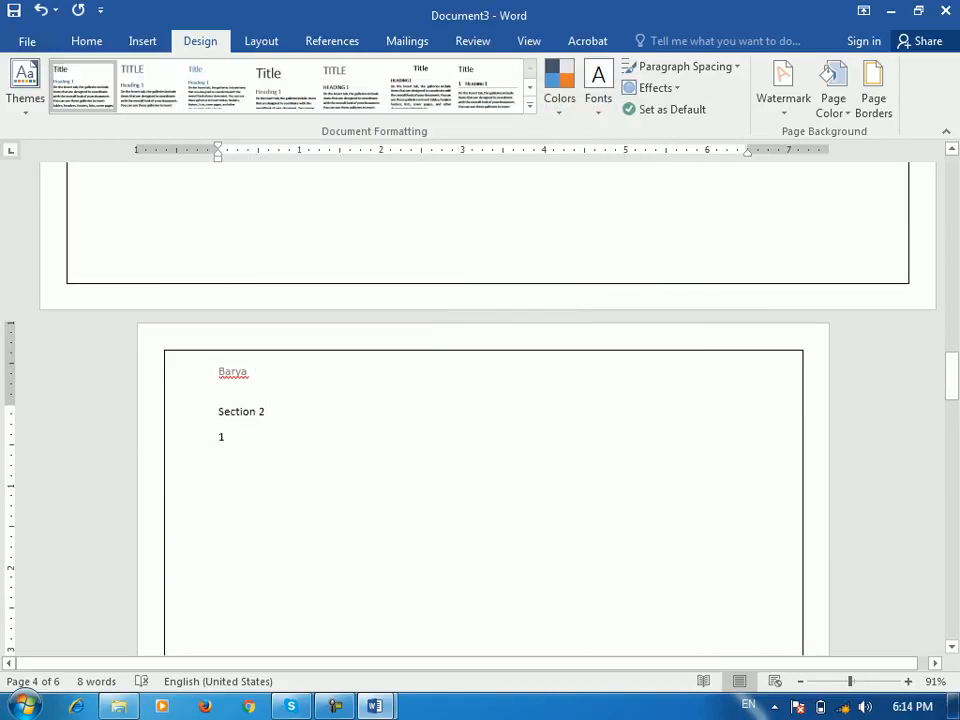
# Check the page borders around the section boundary and open the Section 2 header on page 4, placing the cursor below the name.
pyautogui.scroll(5, 488, 400)
pyautogui.scroll(-6, 488, 400)
pyautogui.scroll(8, 488, 400)
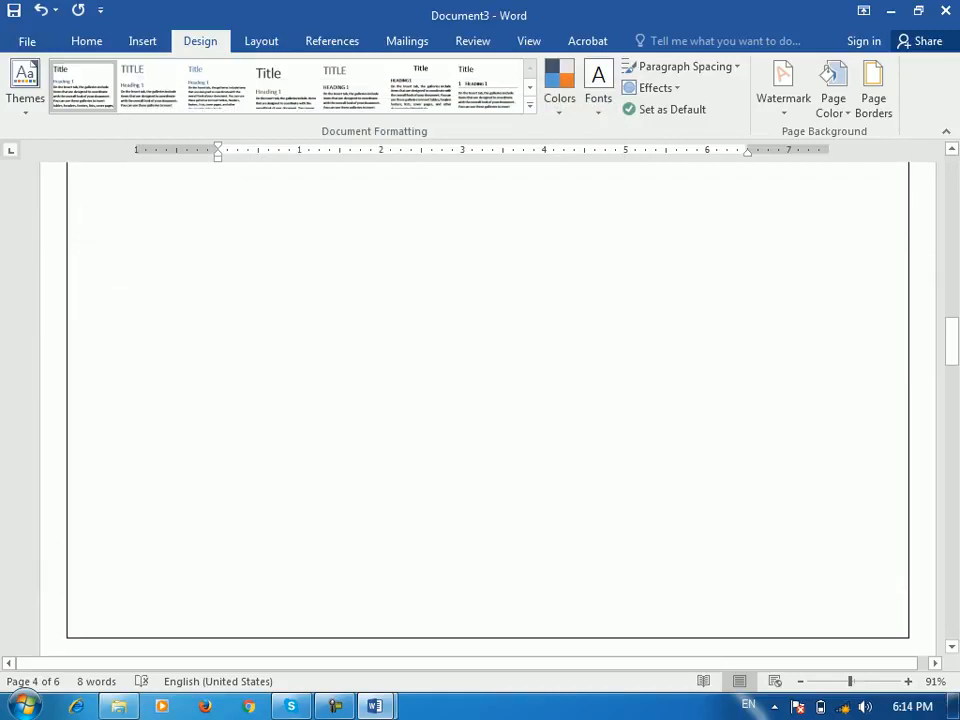
pyautogui.scroll(-3, 488, 400)
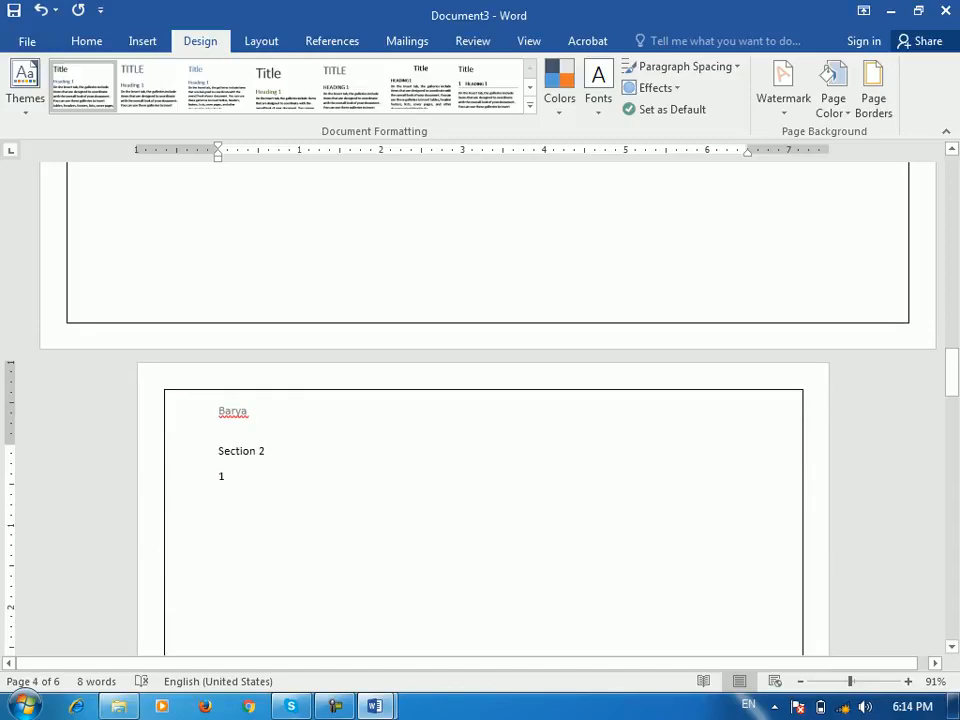
pyautogui.scroll(-3, 488, 400)
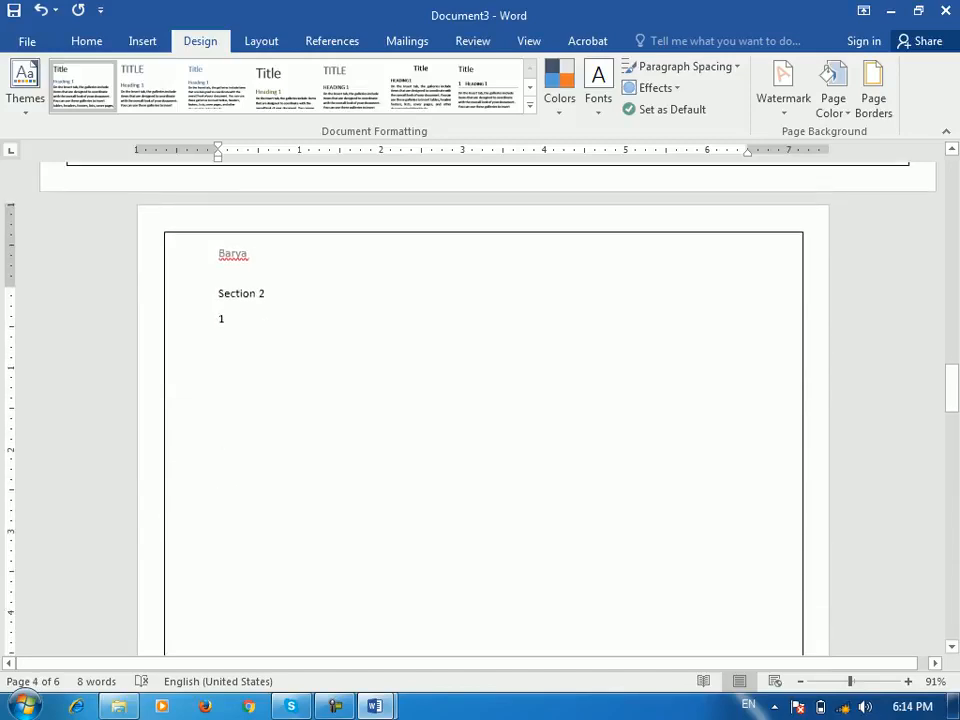
pyautogui.doubleClick(246, 288)
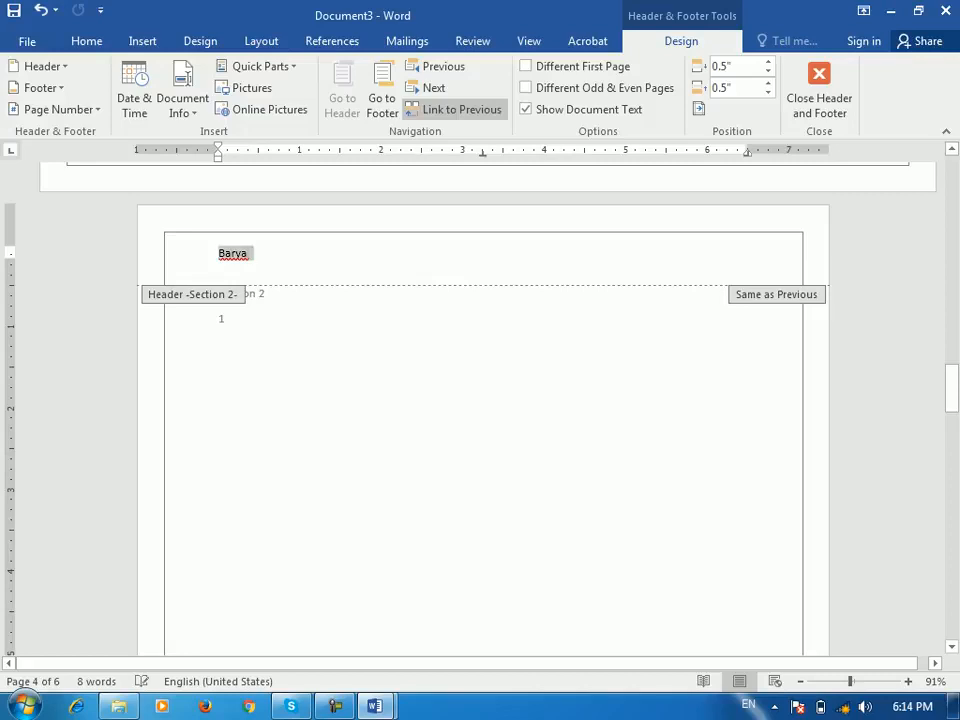
pyautogui.click(220, 268)
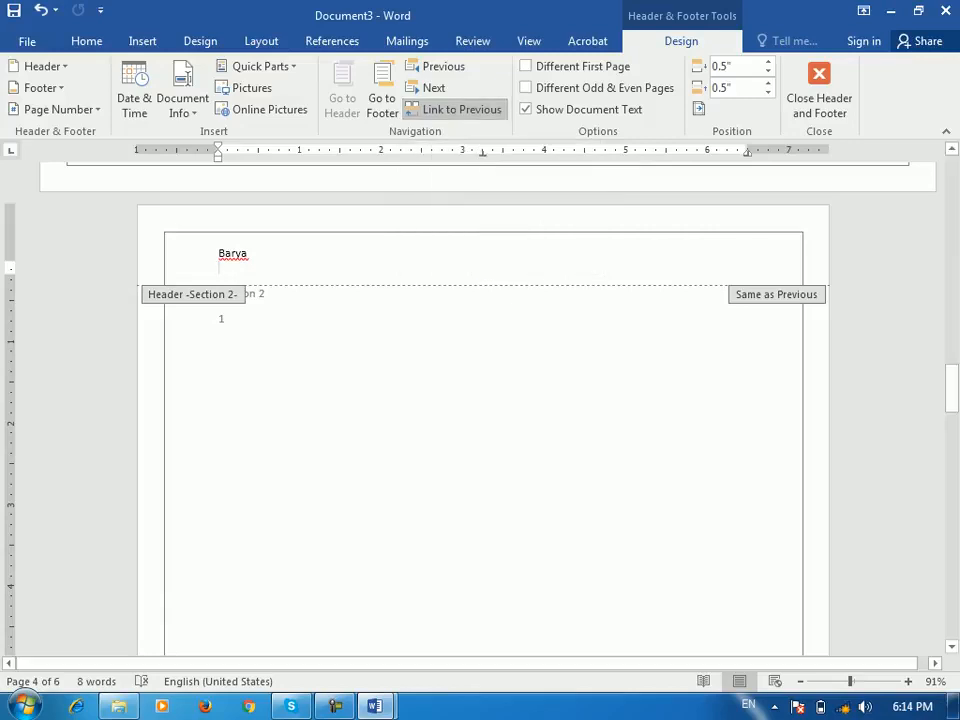
# Unlink the Section 2 header from the previous section and replace its text with "Institute".
pyautogui.scroll(2, 483, 409)
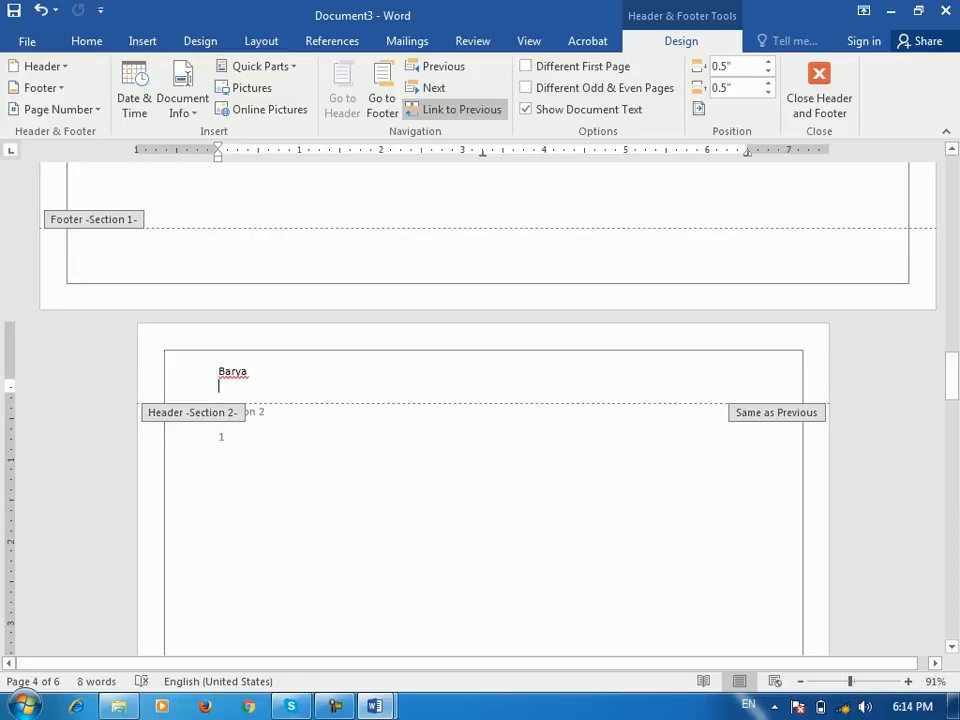
pyautogui.click(455, 109)
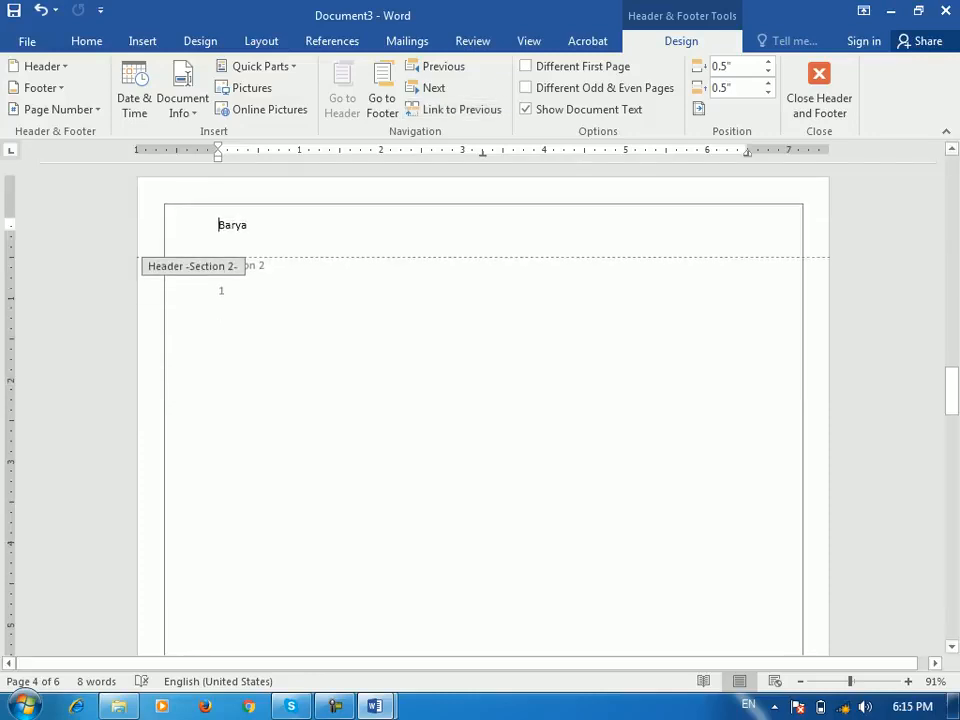
pyautogui.scroll(3, 483, 409)
pyautogui.hotkey('shift', 'End')
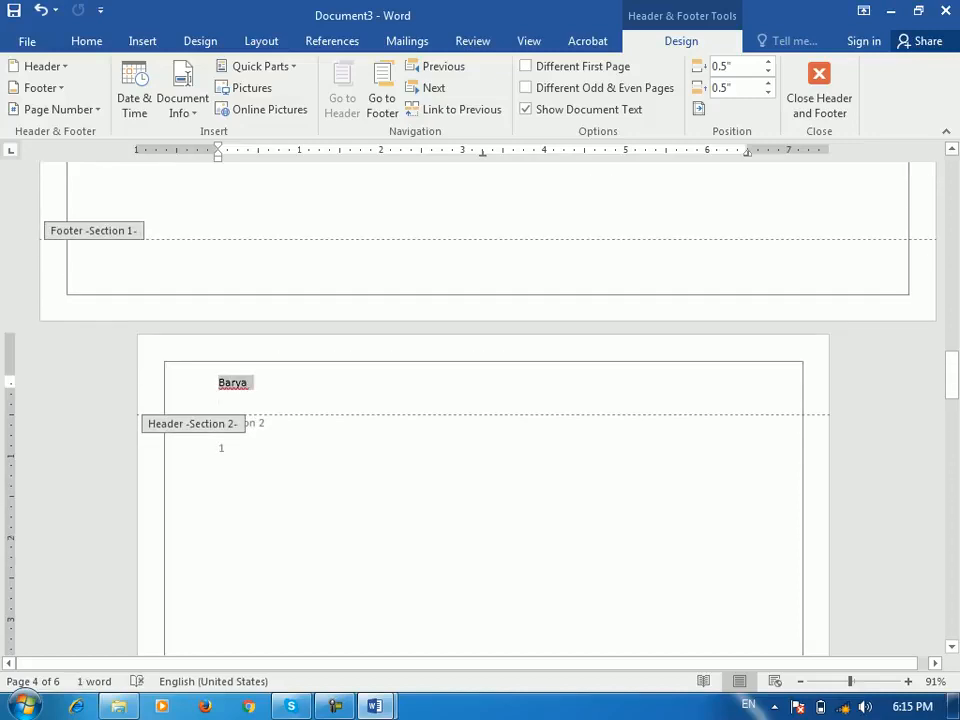
pyautogui.write('Institute')
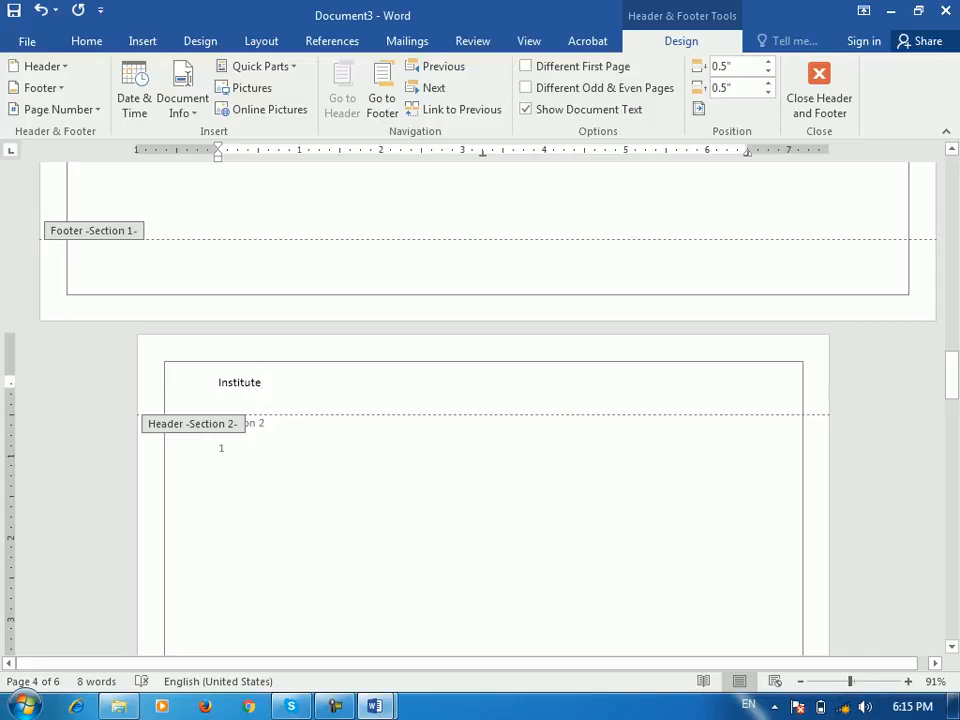
# Compare the header text on the Section 1 pages with that on the Section 2 pages.
pyautogui.hotkey('ctrl', 'pageup')
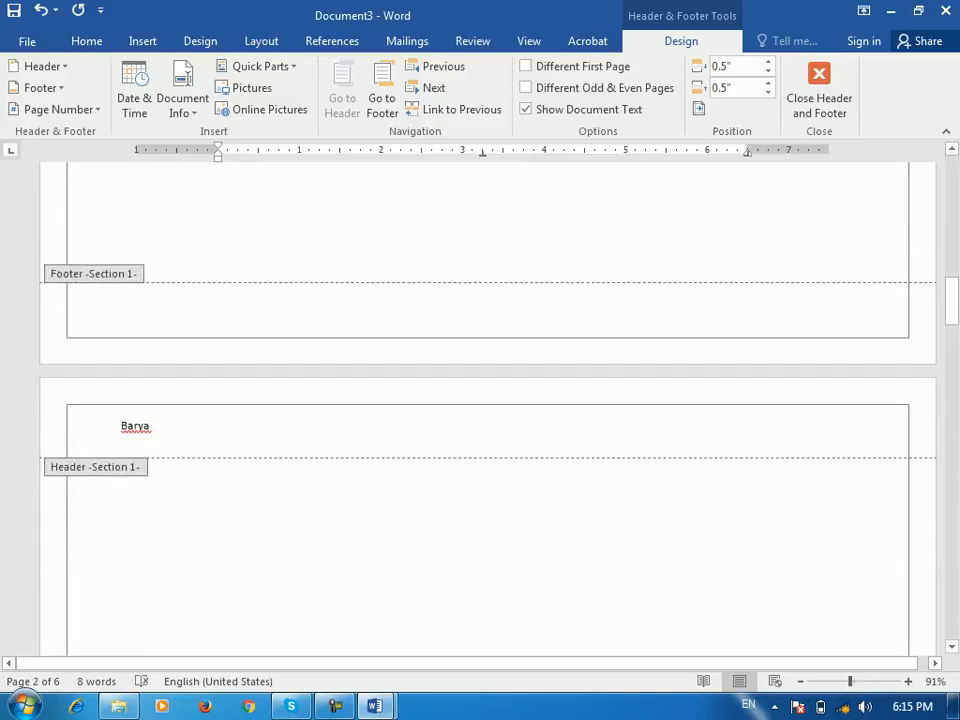
pyautogui.hotkey('ctrl', 'pagedown')
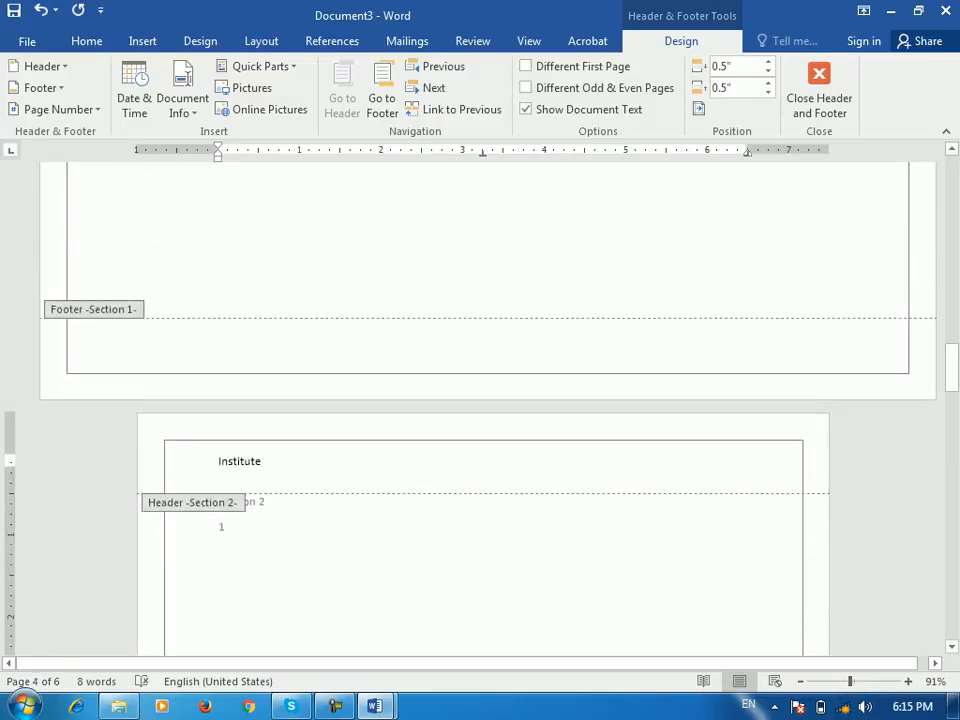
pyautogui.hotkey('ctrl', 'pagedown')
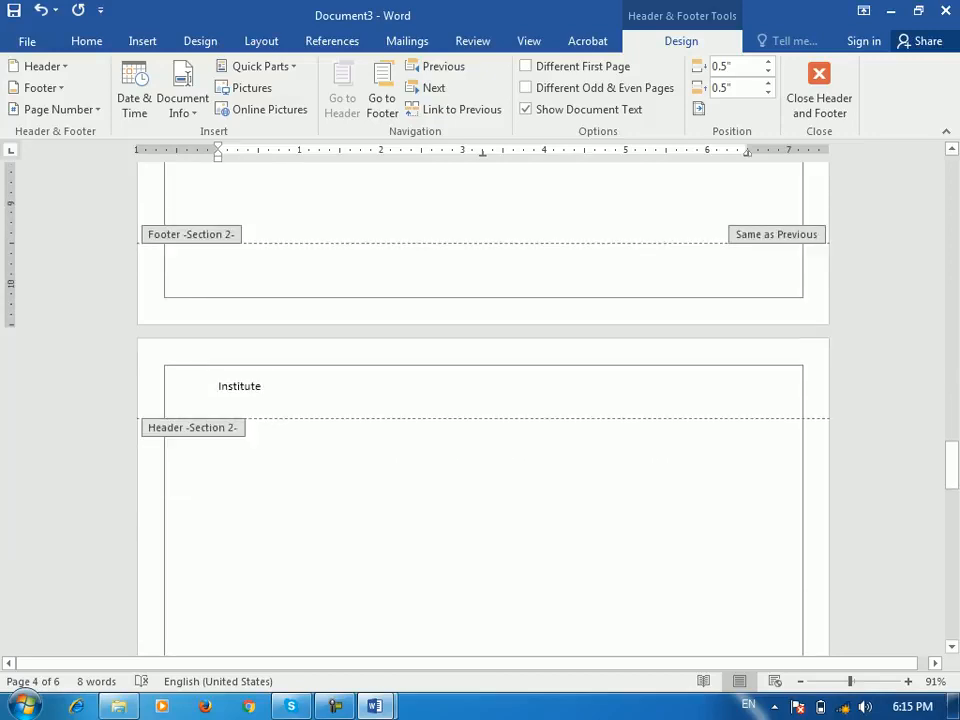
pyautogui.hotkey('ctrl', 'pagedown')
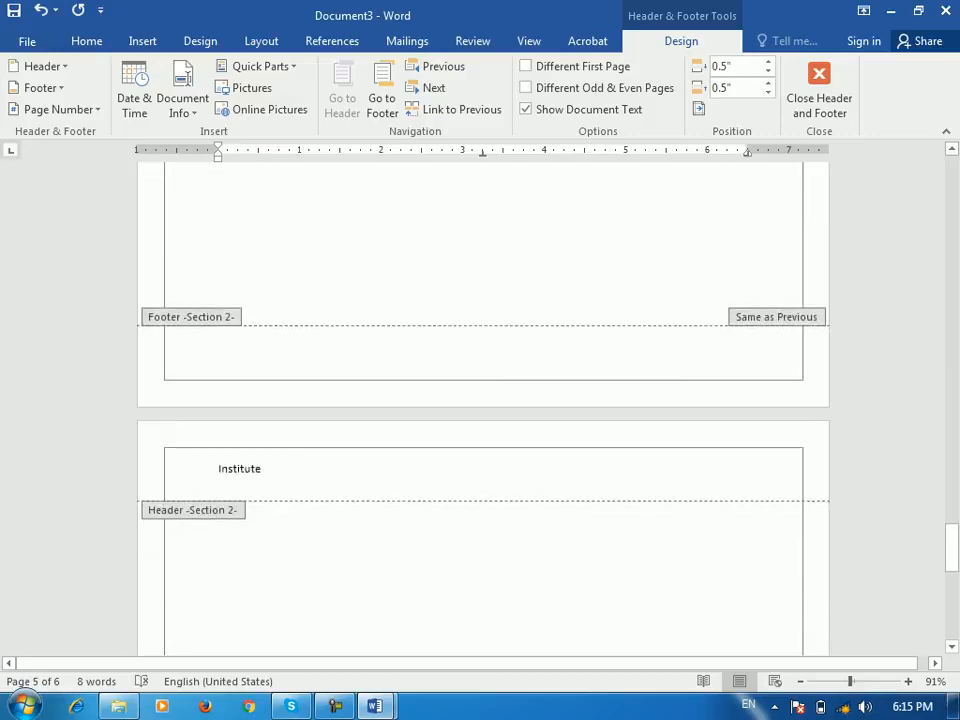
pyautogui.hotkey('ctrl', 'pageup')
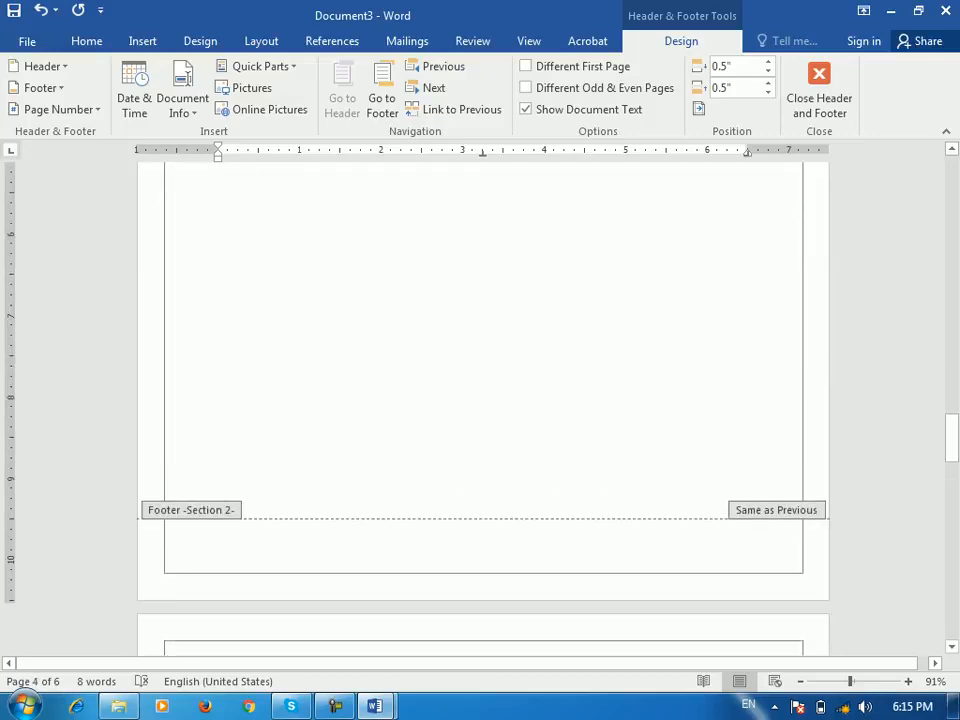
pyautogui.hotkey('ctrl', 'pageup')
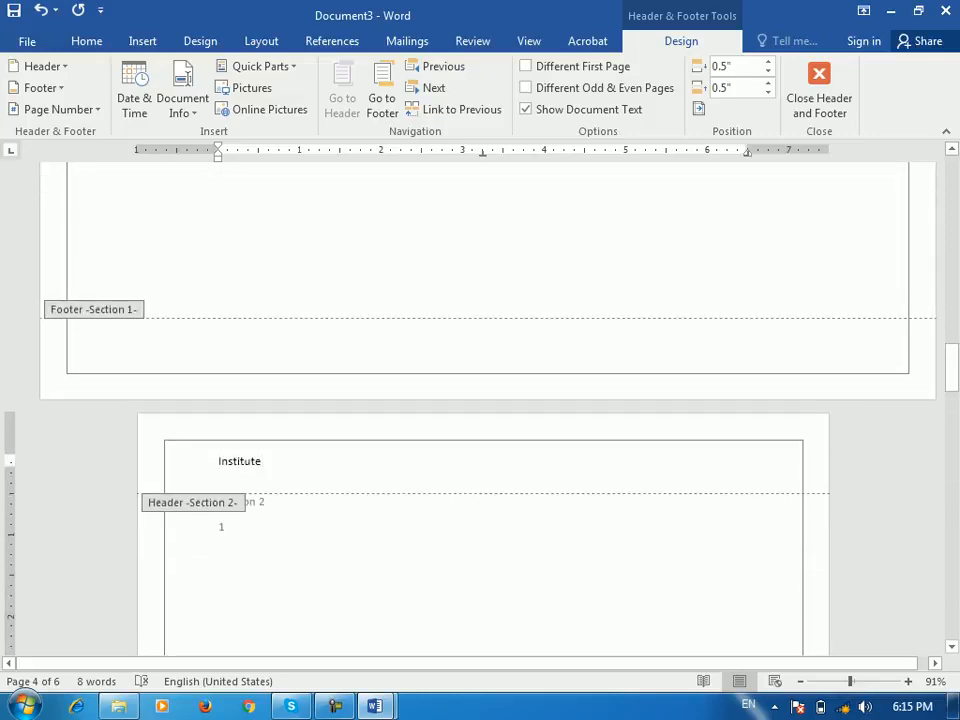
# Insert a plain centred page number at the bottom of the page in the Section 1 footer.
pyautogui.hotkey('ctrl', 'pageup')
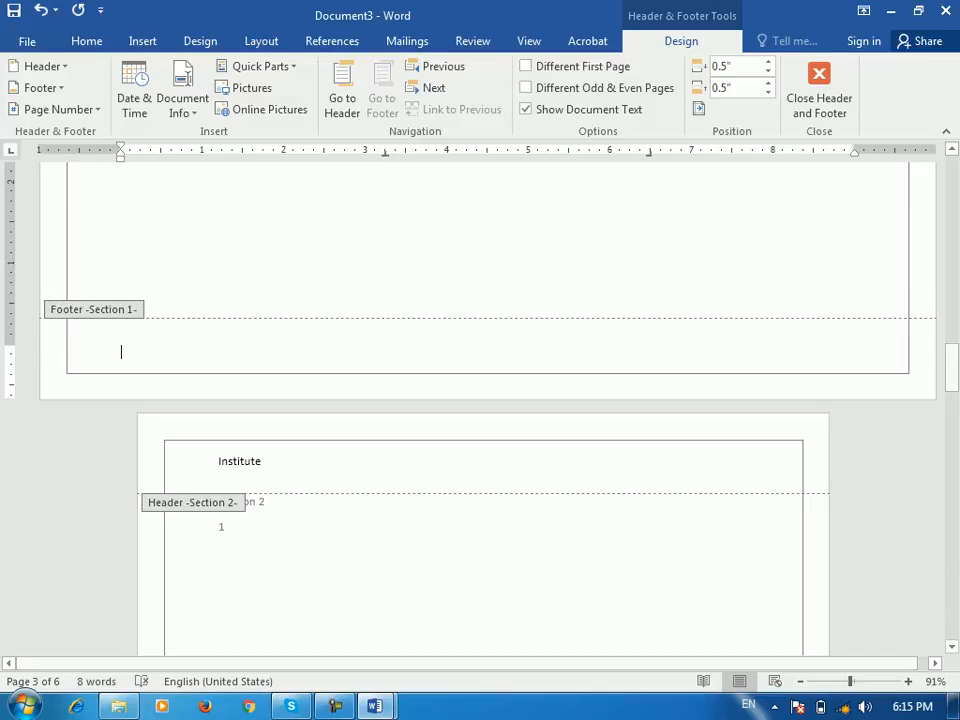
pyautogui.hotkey('alt', 'j')
pyautogui.press('h')
pyautogui.press('n')
pyautogui.press('u')
pyautogui.press('Down')
pyautogui.press('Right')
pyautogui.press('Down')
pyautogui.press('Return')
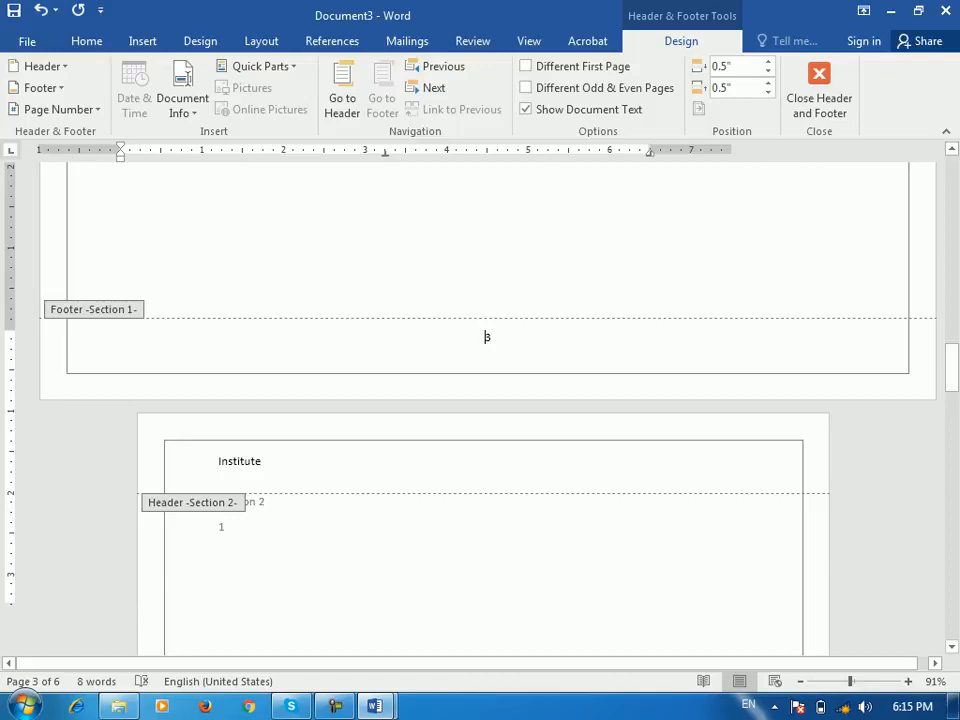
# Unlink the Section 2 footer on page 4 from the previous section and delete its page number.
pyautogui.press('Down')
pyautogui.press('Down')
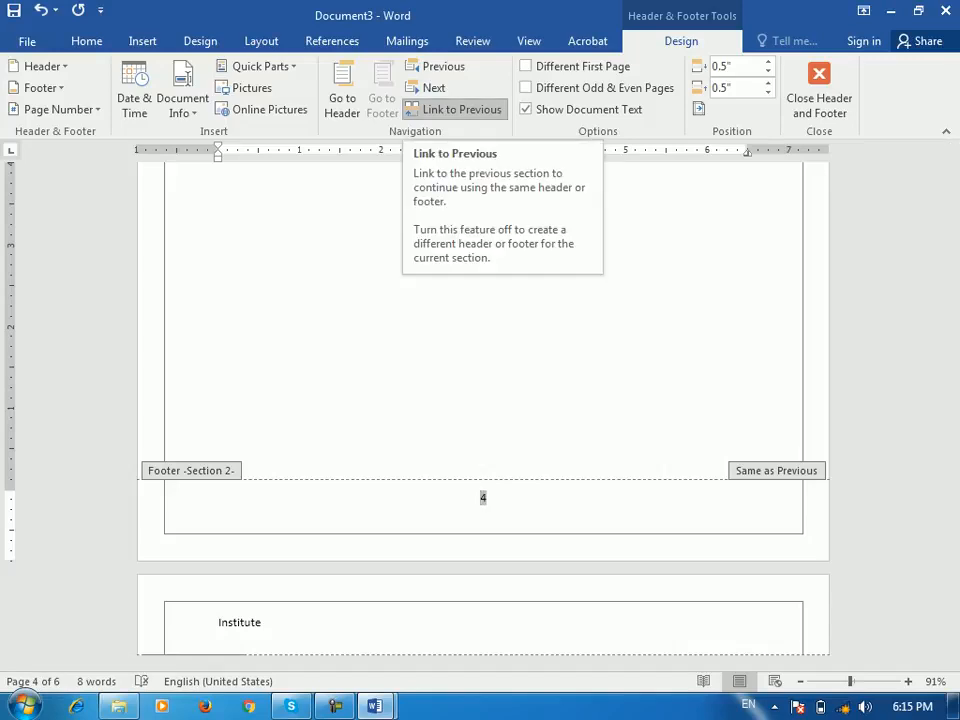
pyautogui.click(458, 109)
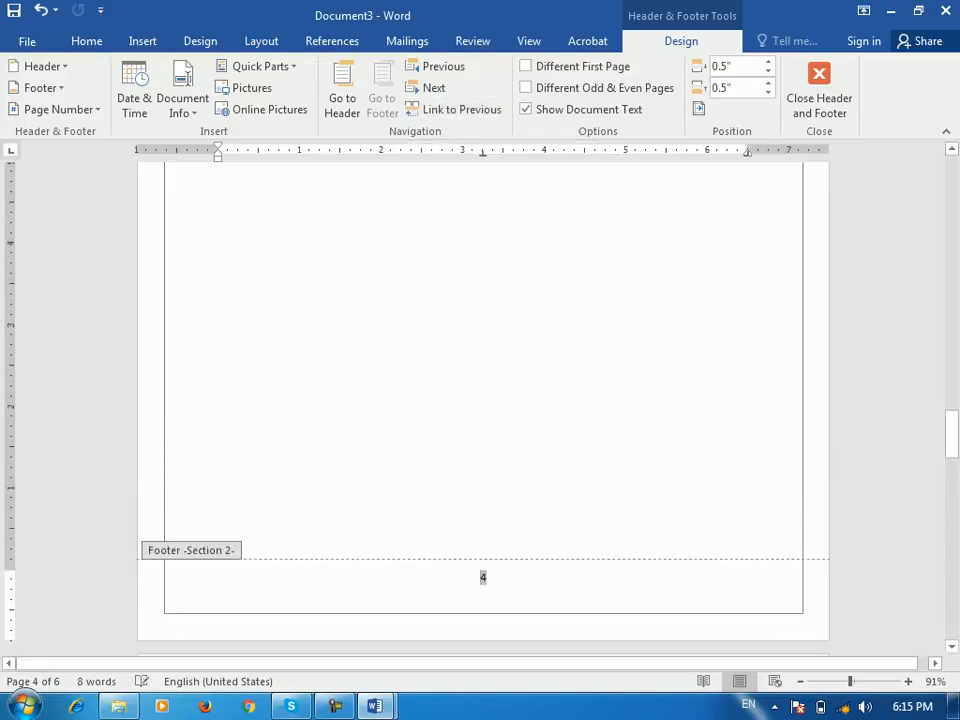
pyautogui.doubleClick(483, 577)
pyautogui.press('Delete')
# Insert a plain centred page number at the bottom of the page in the unlinked Section 2 footer.
pyautogui.scroll(-5, 483, 408)
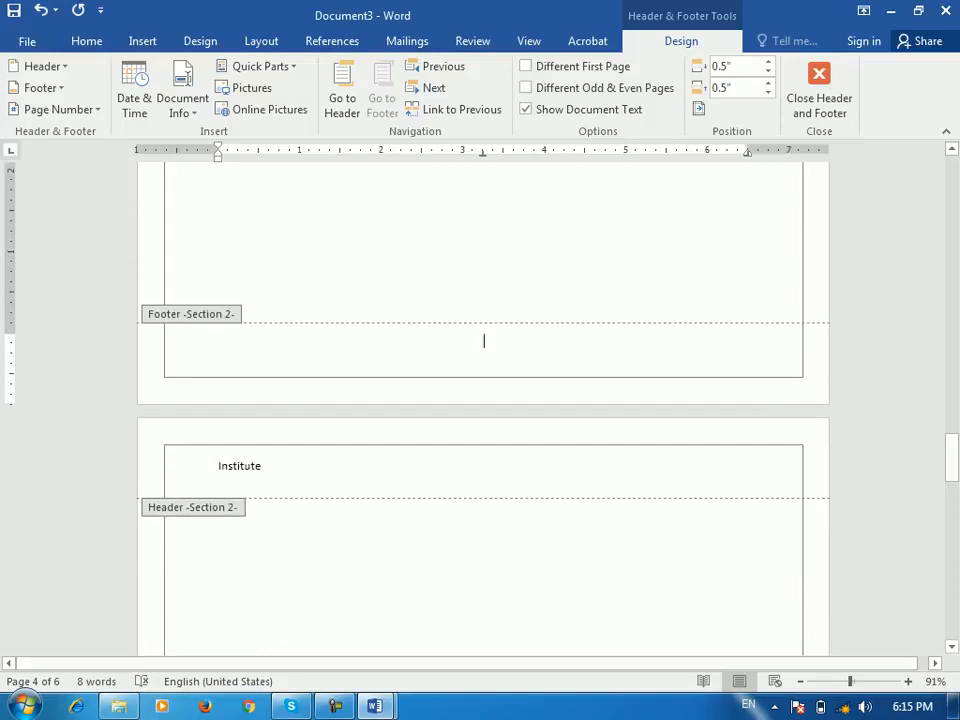
pyautogui.click(57, 109)
pyautogui.moveTo(73, 155)
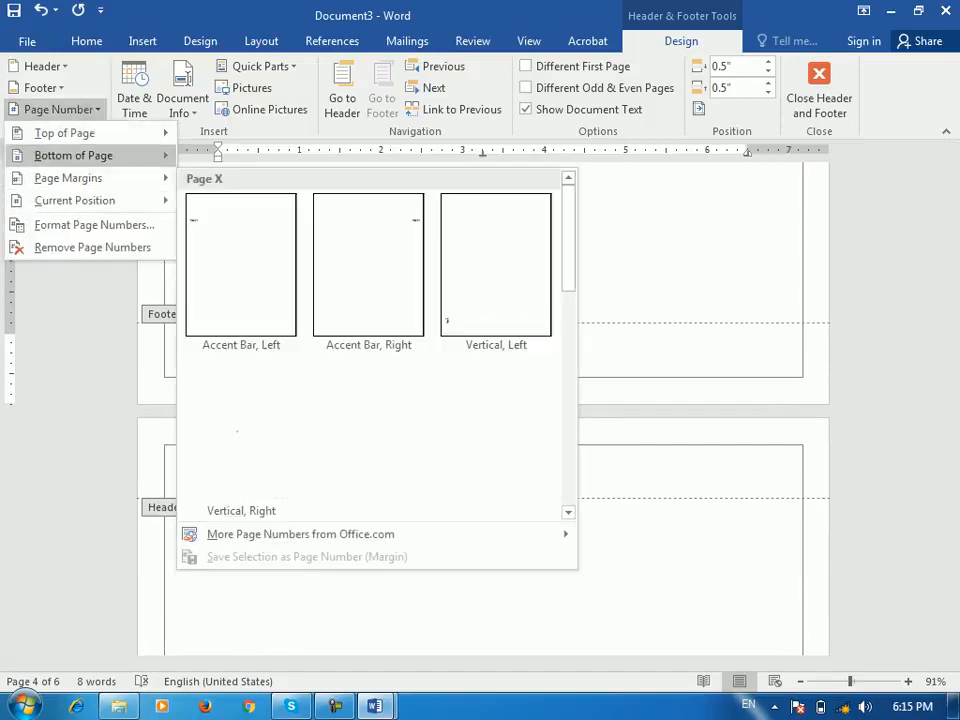
pyautogui.click(360, 318)
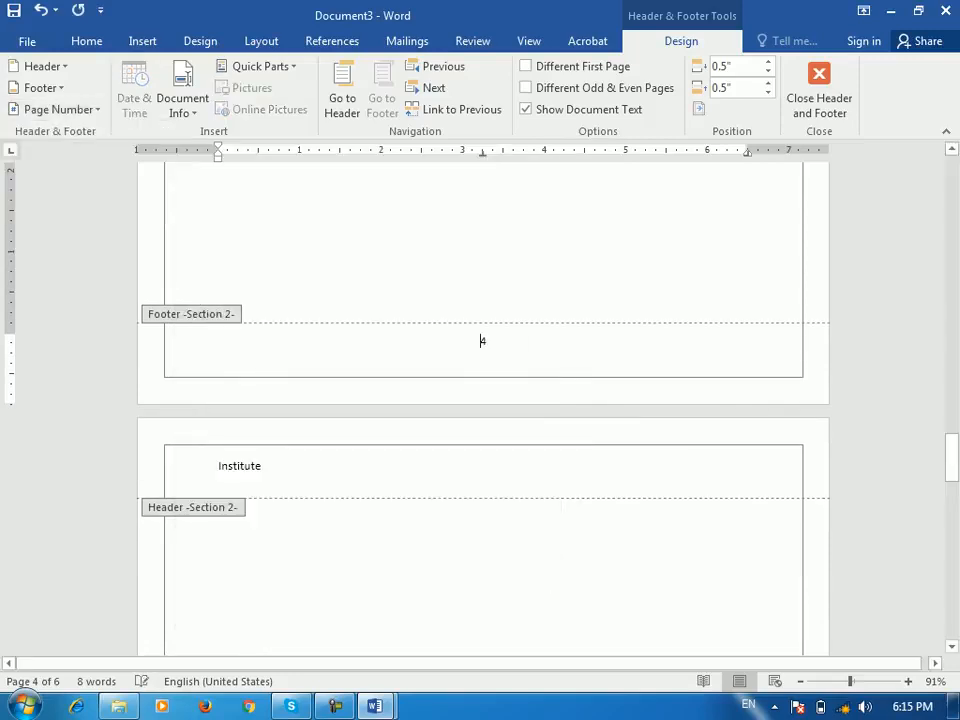
# Format the Section 2 page numbers as A, B, C, … and start the numbering at A.
pyautogui.click(57, 109)
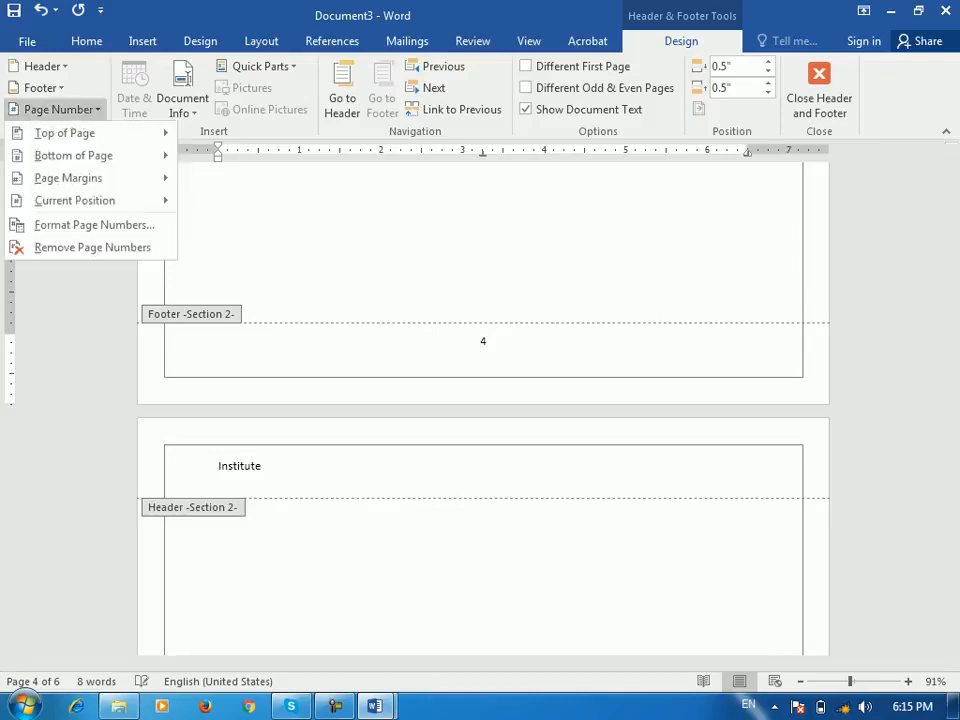
pyautogui.click(86, 223)
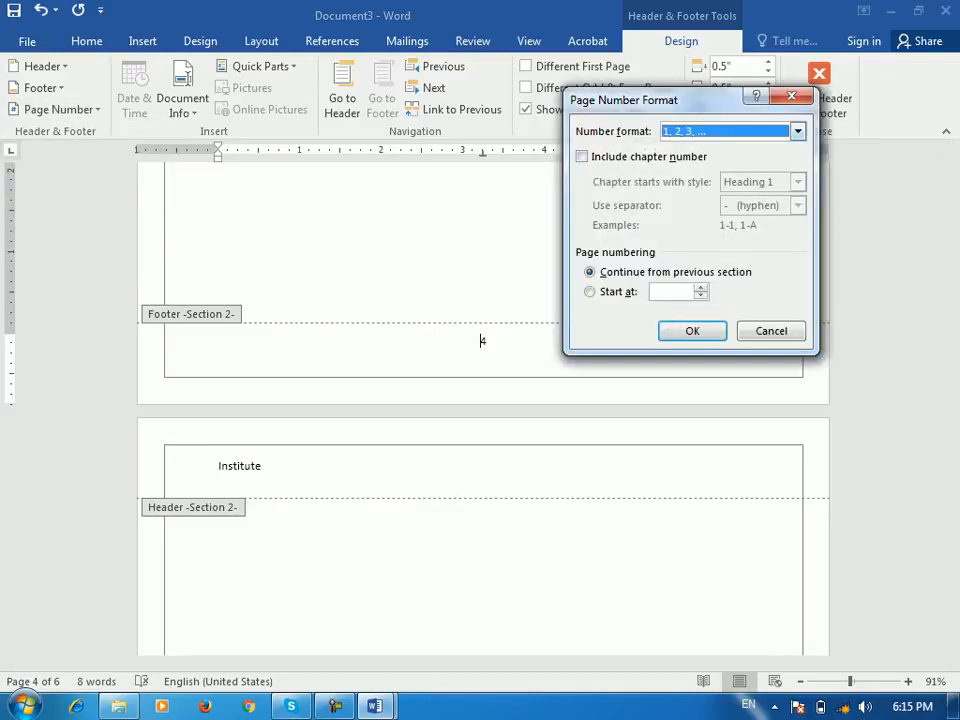
pyautogui.click(798, 132)
pyautogui.press('Down')
pyautogui.press('Down')
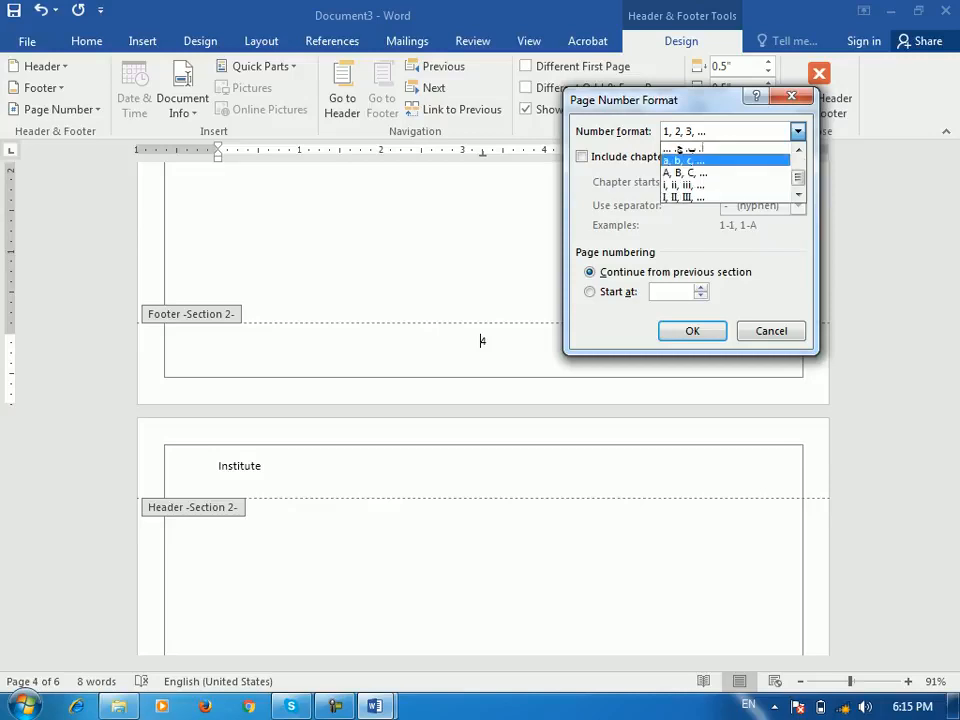
pyautogui.press('Return')
pyautogui.hotkey('alt', 'a')
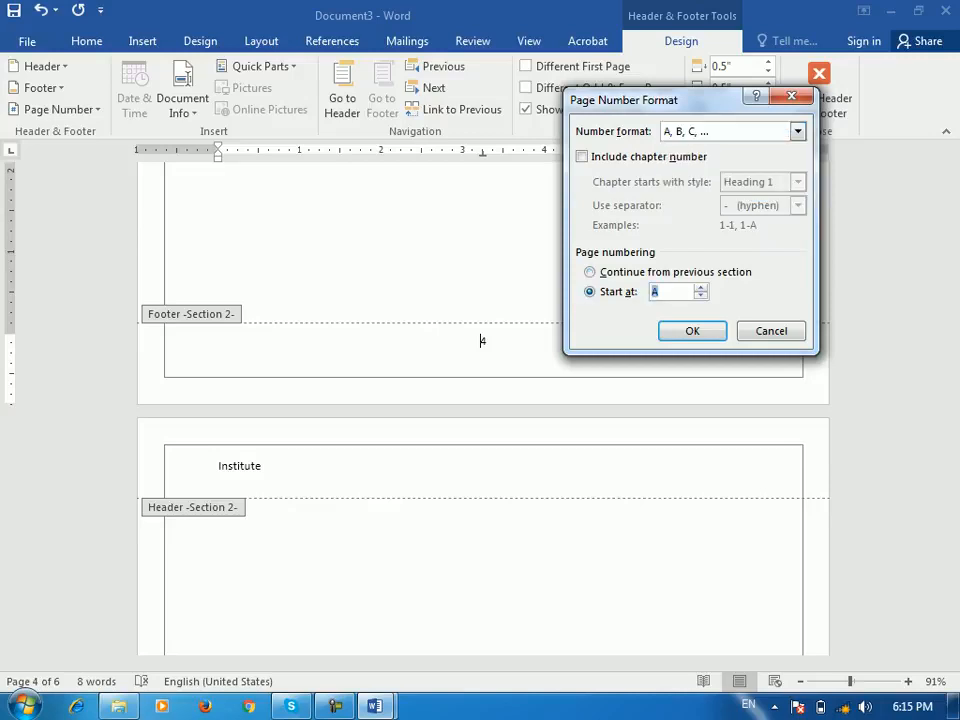
pyautogui.press('Return')
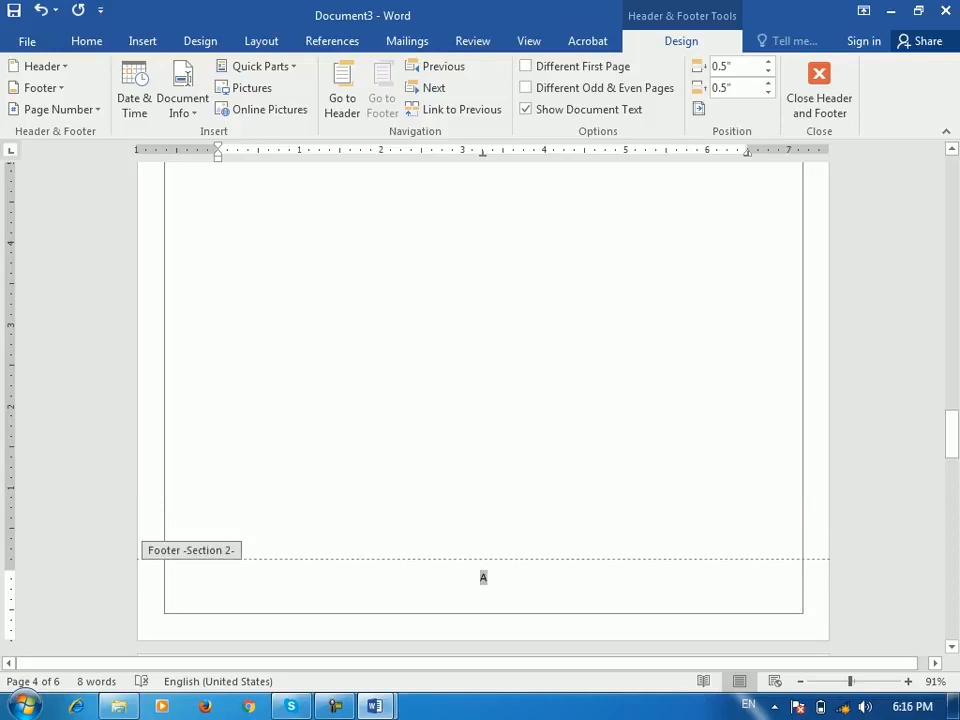
# Examine the footer page numbers and headers throughout Section 2 and Section 1 to compare the two numbering schemes.
pyautogui.scroll(-18, 483, 408)
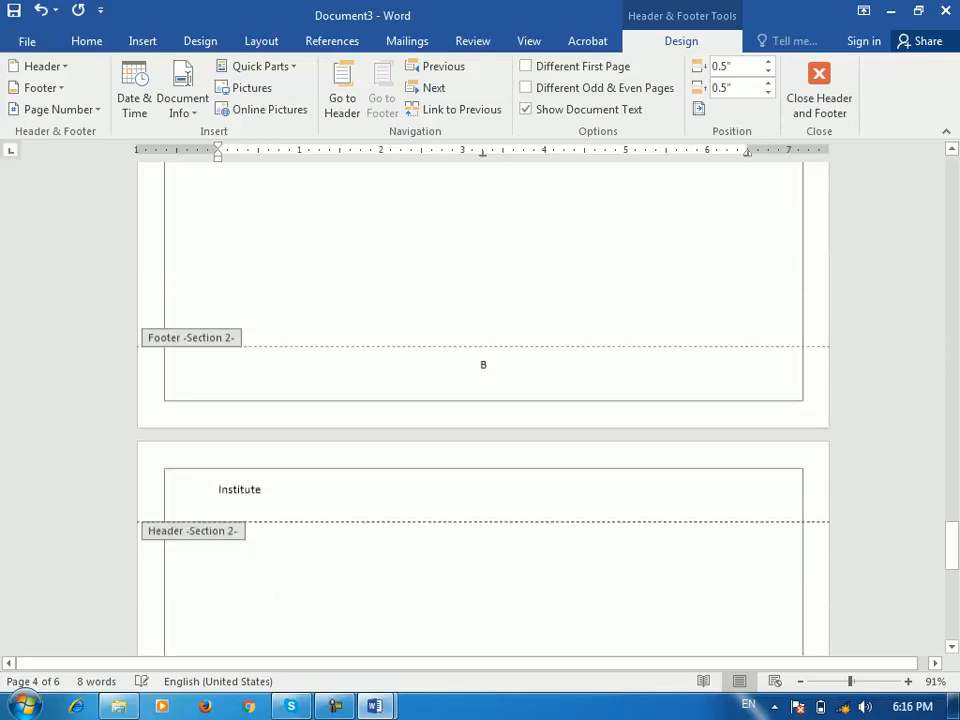
pyautogui.scroll(8, 483, 408)
pyautogui.scroll(20, 482, 411)
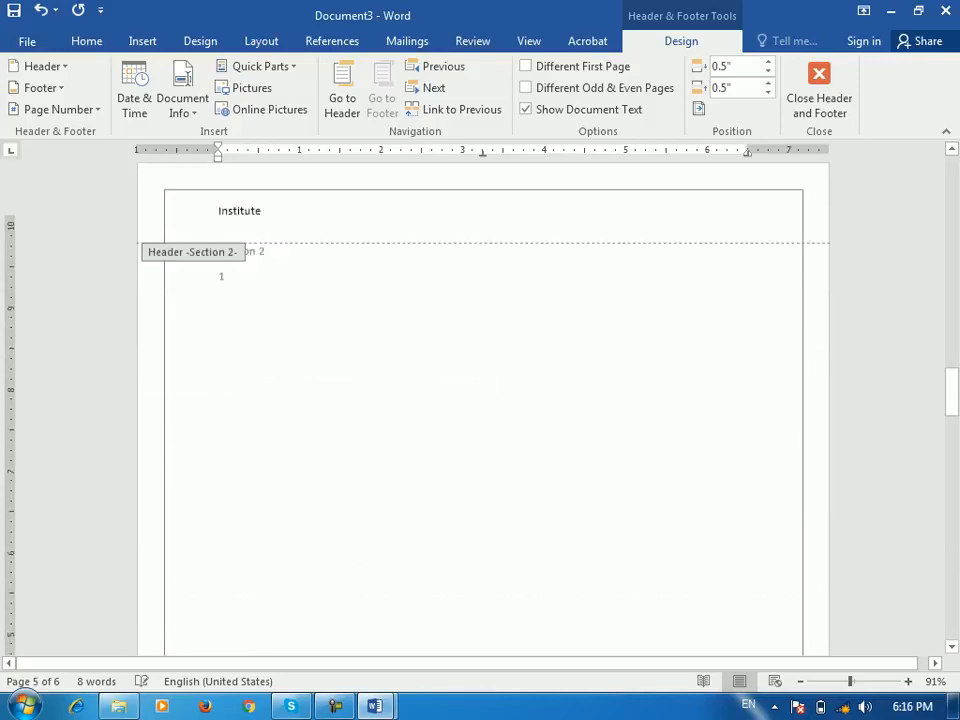
pyautogui.scroll(17, 482, 410)
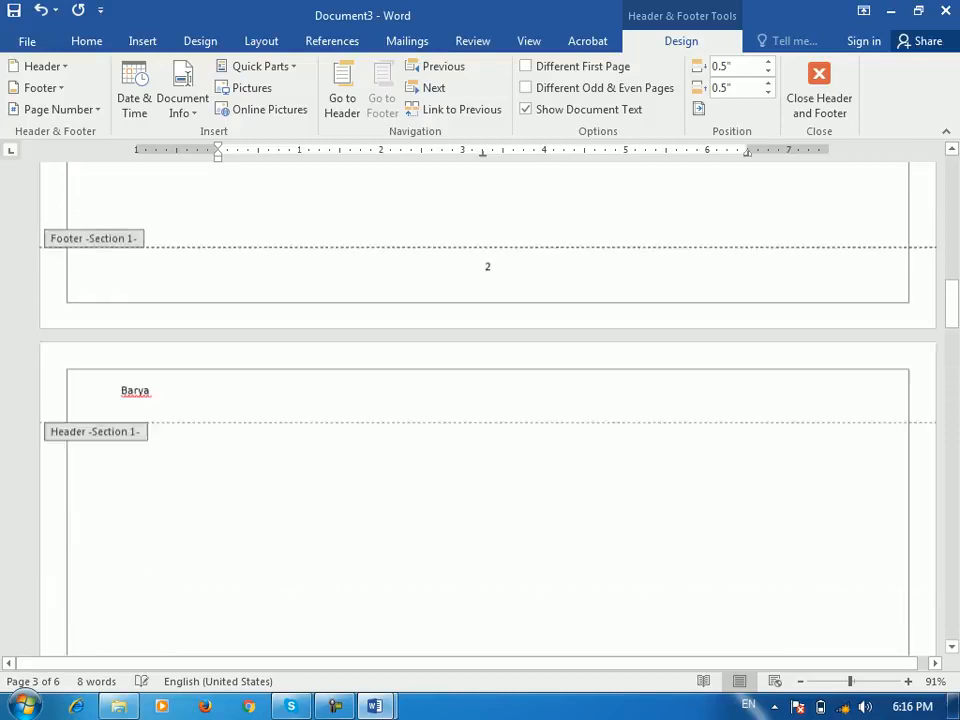
pyautogui.scroll(-8, 482, 410)
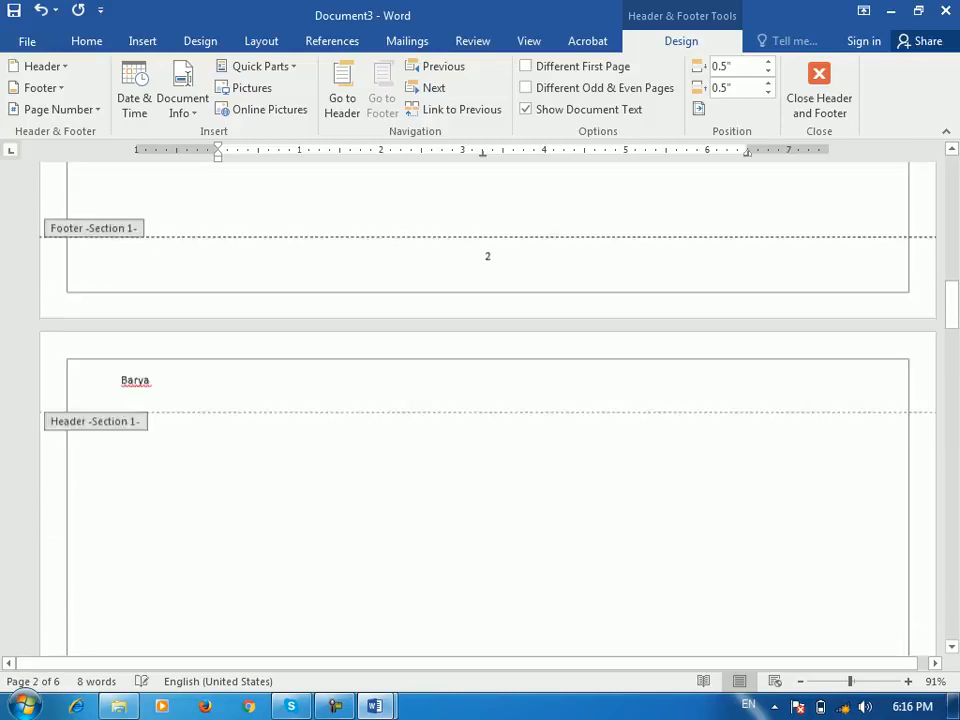
pyautogui.scroll(3, 482, 410)
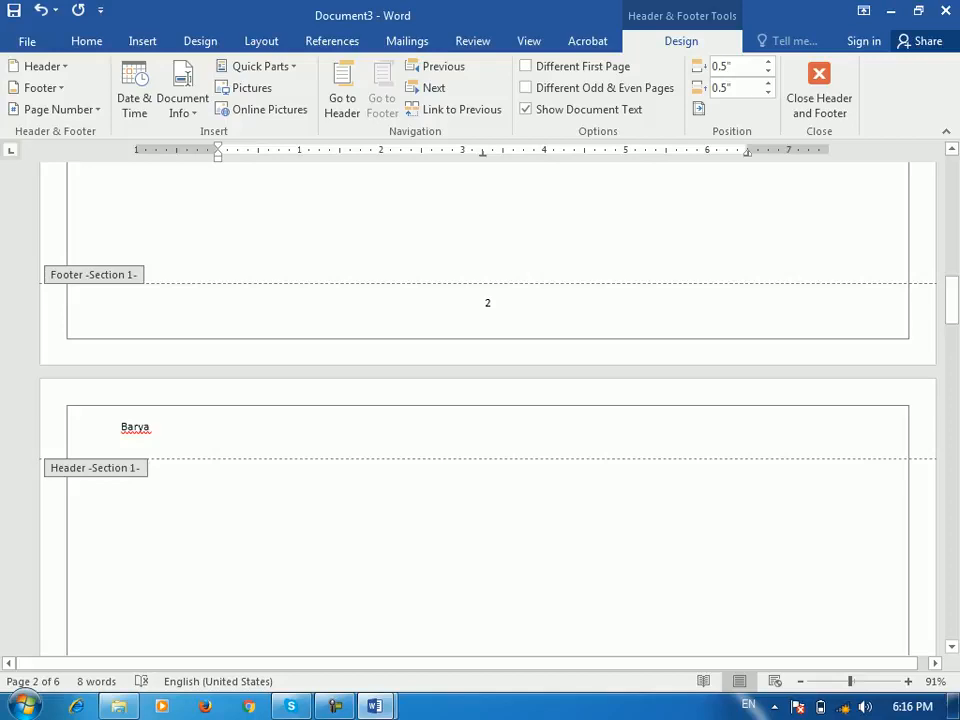
pyautogui.scroll(20, 482, 410)
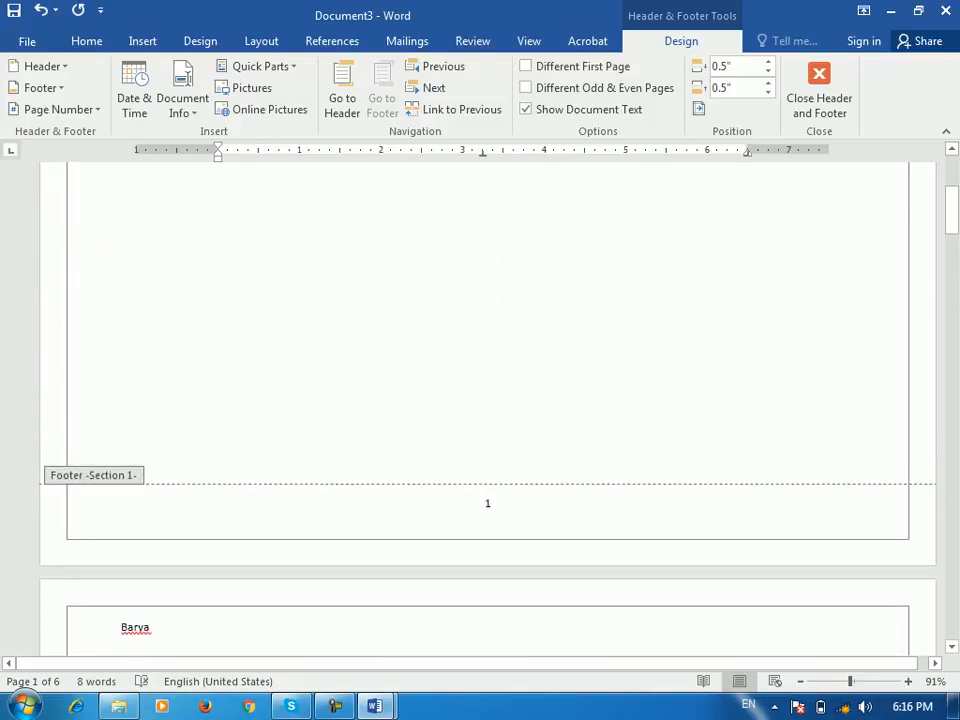
pyautogui.scroll(-20, 482, 410)
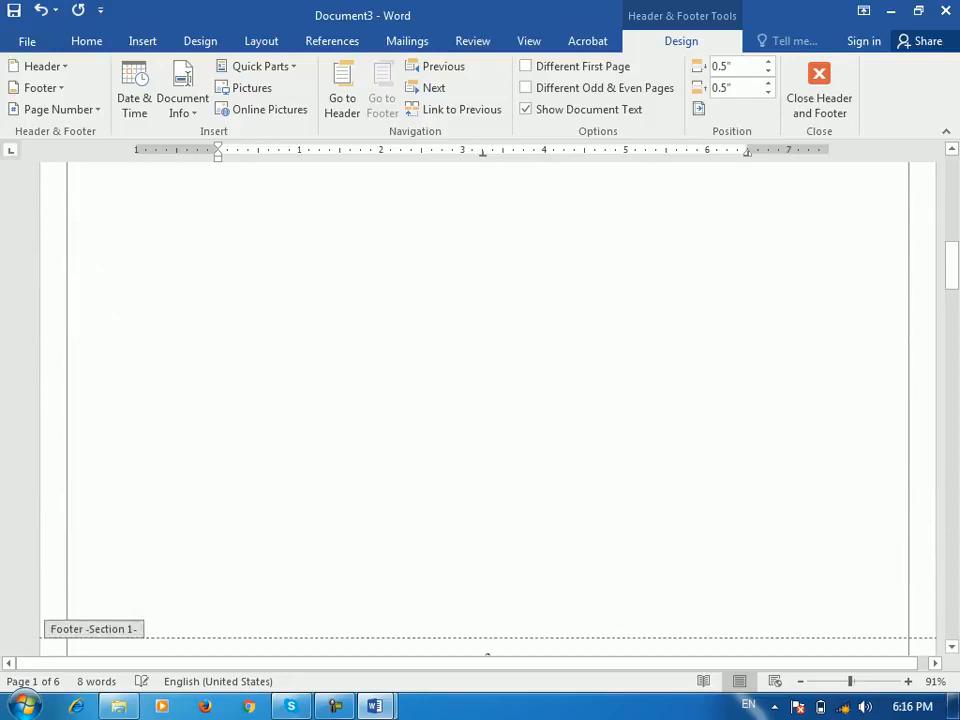
pyautogui.scroll(-1, 482, 410)
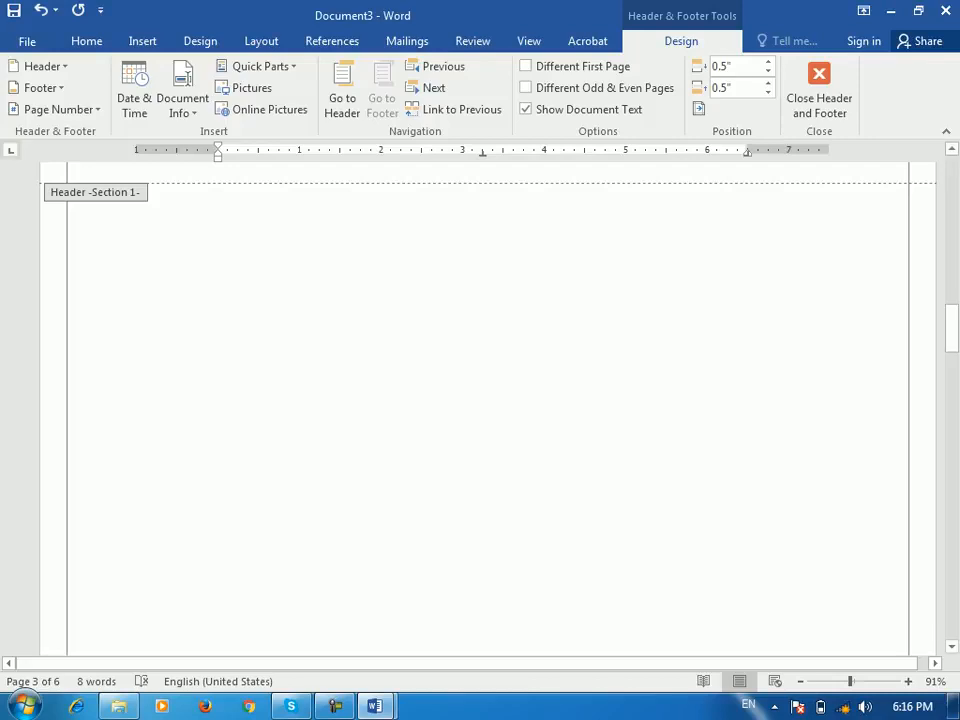
# Leave header and footer editing and review the available page break and section break types.
pyautogui.click(819, 90)
pyautogui.click(200, 41)
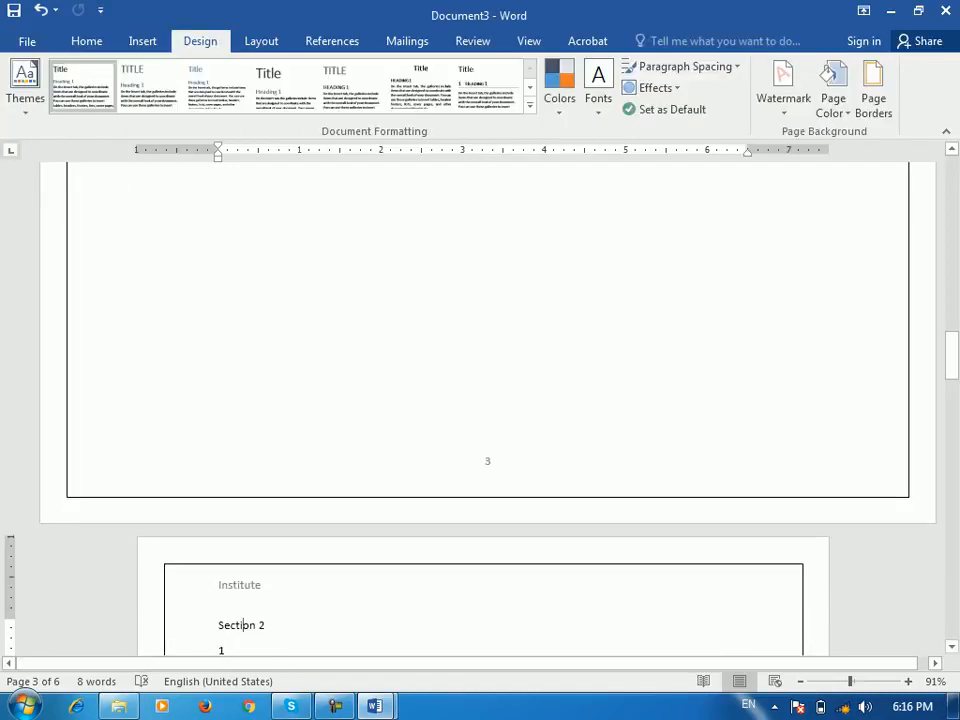
pyautogui.click(261, 41)
pyautogui.click(233, 66)
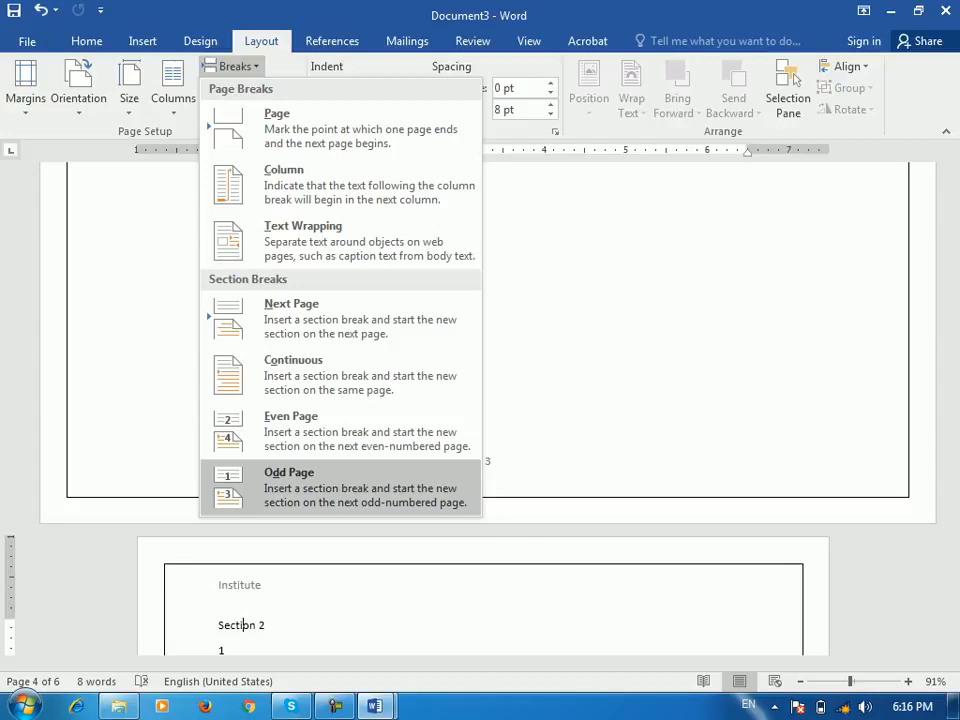
pyautogui.press('Escape')
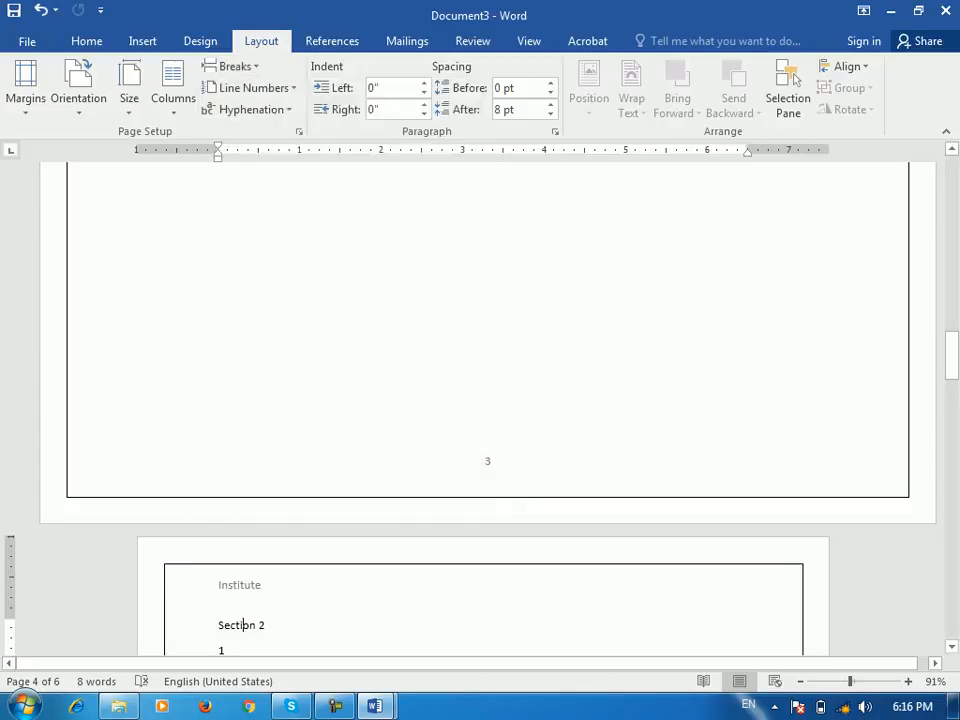
pyautogui.scroll(-3, 487, 400)
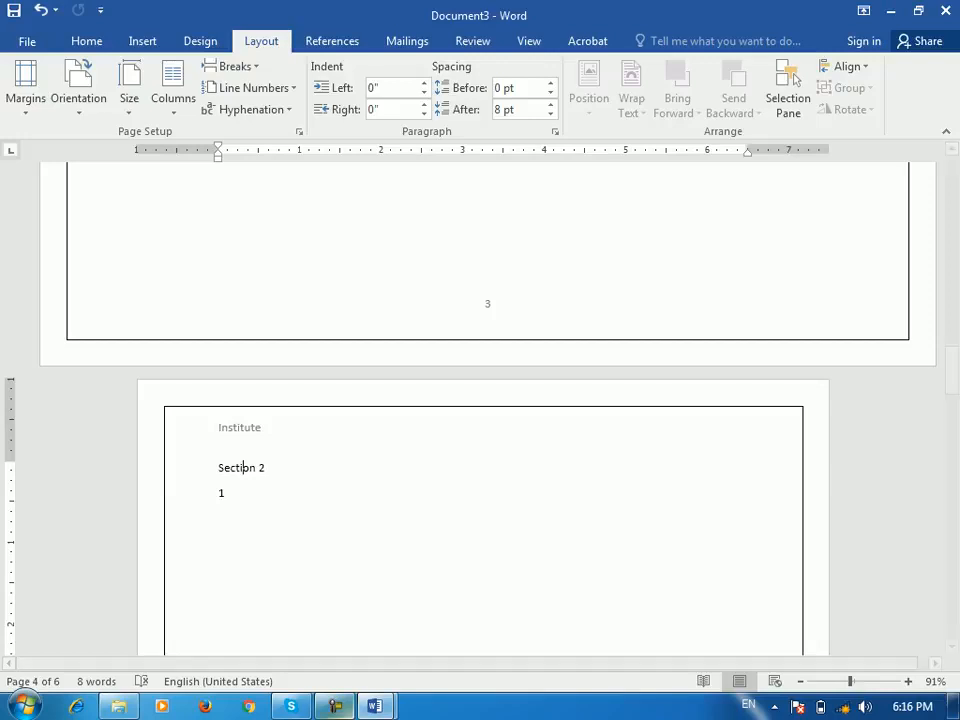
pyautogui.click(335, 706)
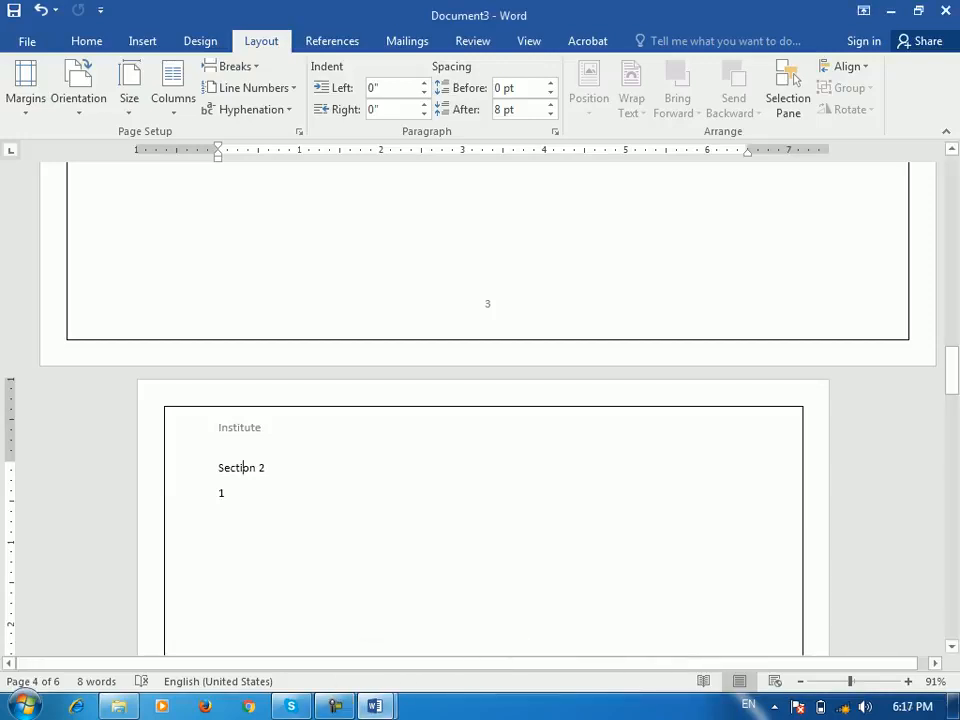
# Replace the 1 in the first page's body with the text "Barya institute of Information technology".
pyautogui.scroll(6, 487, 410)
pyautogui.moveTo(952, 343); pyautogui.dragTo(952, 183)
pyautogui.click(128, 266)
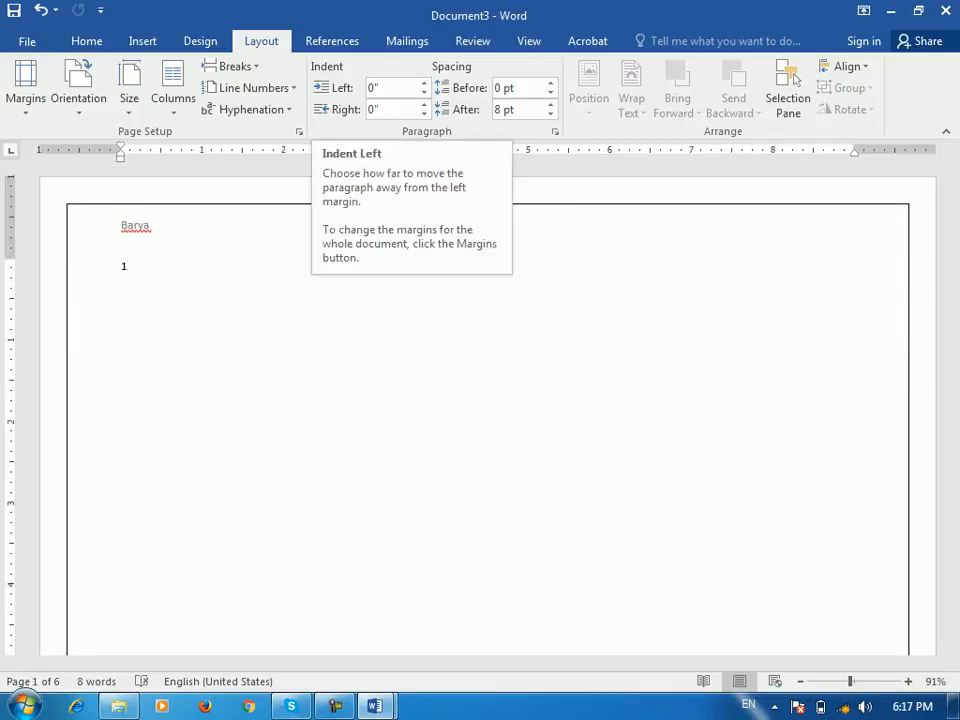
pyautogui.click(86, 40)
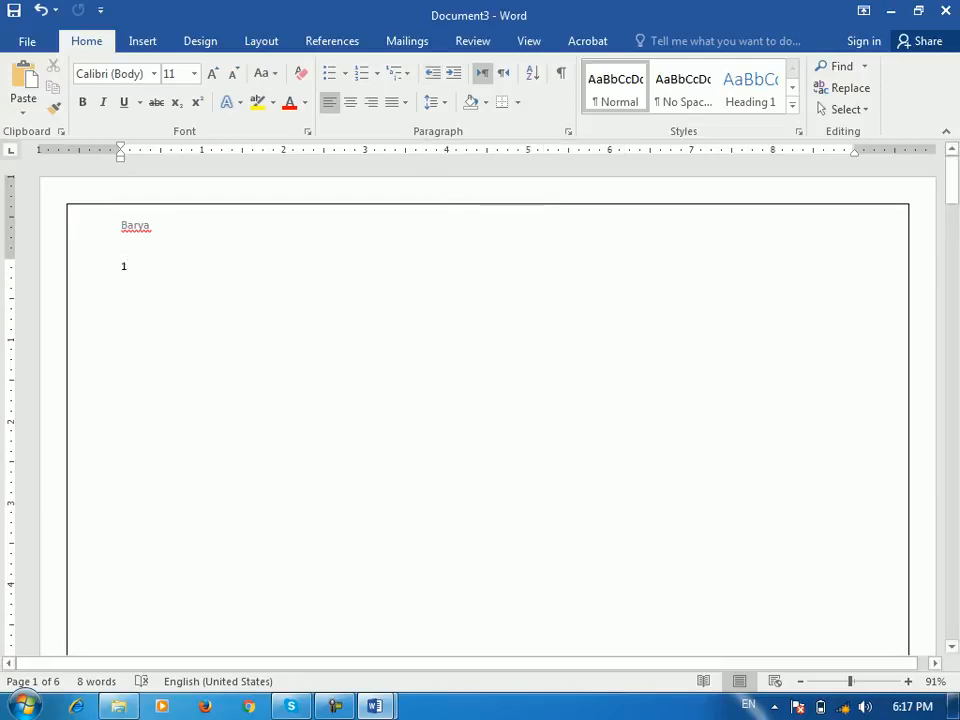
pyautogui.press('BackSpace')
pyautogui.write('barya')
pyautogui.press('BackSpace')
pyautogui.press('BackSpace')
pyautogui.press('BackSpace')
pyautogui.press('BackSpace')
pyautogui.write('arya')
pyautogui.press('BackSpace')
pyautogui.press('BackSpace')
pyautogui.write('ya')
pyautogui.press('BackSpace')
pyautogui.press('BackSpace')
pyautogui.write('a')
pyautogui.press('BackSpace')
pyautogui.write('y')
pyautogui.press('Return')
# Copy the sentence and paste it repeatedly after itself to build a six-line first paragraph.
pyautogui.press('Home')
pyautogui.hotkey('shift', 'End')
pyautogui.hotkey('ctrl', 'c')
pyautogui.press('End')
pyautogui.hotkey('ctrl', 'v')
pyautogui.hotkey('ctrl', 'v')
pyautogui.hotkey('ctrl', 'v')
pyautogui.hotkey('ctrl', 'v')
pyautogui.hotkey('ctrl', 'v')
pyautogui.hotkey('ctrl', 'v')
pyautogui.hotkey('ctrl', 'v')
pyautogui.hotkey('ctrl', 'v')
pyautogui.hotkey('ctrl', 'v')
pyautogui.hotkey('ctrl', 'v')
pyautogui.hotkey('ctrl', 'v')
pyautogui.hotkey('ctrl', 'v')
pyautogui.hotkey('ctrl', 'v')
pyautogui.hotkey('ctrl', 'v')
pyautogui.hotkey('ctrl', 'v')
pyautogui.hotkey('ctrl', 'v')
pyautogui.hotkey('ctrl', 'v')
pyautogui.hotkey('ctrl', 'v')
pyautogui.hotkey('ctrl', 'v')
pyautogui.hotkey('ctrl', 'v')
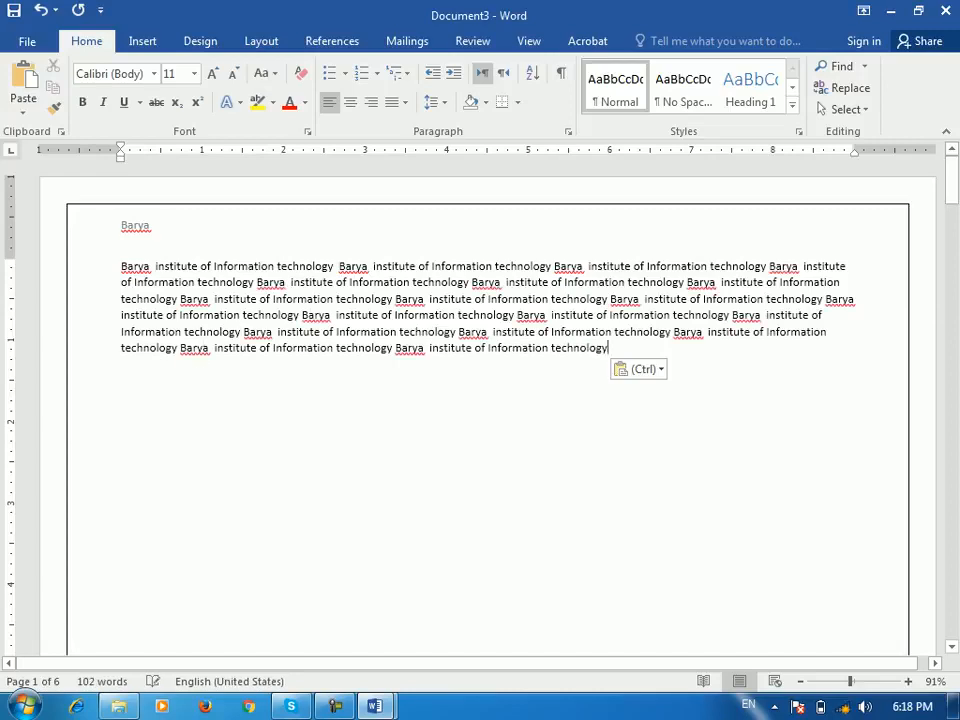
# Add a second paragraph of about four lines below the first by repeatedly pasting the copied sentence.
pyautogui.press('Return')
pyautogui.press('Return')
pyautogui.hotkey('ctrl', 'v')
pyautogui.hotkey('ctrl', 'v')
pyautogui.hotkey('ctrl', 'v')
pyautogui.hotkey('ctrl', 'v')
pyautogui.hotkey('ctrl', 'v')
pyautogui.hotkey('ctrl', 'v')
pyautogui.hotkey('ctrl', 'v')
pyautogui.hotkey('ctrl', 'v')
pyautogui.hotkey('ctrl', 'v')
pyautogui.hotkey('ctrl', 'v')
pyautogui.hotkey('ctrl', 'v')
# Leave a gap and build a third four-line paragraph from repeated pastes of the same sentence.
pyautogui.press('Return')
pyautogui.press('Return')
pyautogui.hotkey('ctrl', 'v')
pyautogui.hotkey('ctrl', 'v')
pyautogui.hotkey('ctrl', 'v')
pyautogui.hotkey('ctrl', 'v')
pyautogui.hotkey('ctrl', 'v')
pyautogui.hotkey('ctrl', 'v')
pyautogui.hotkey('ctrl', 'v')
pyautogui.hotkey('ctrl', 'v')
pyautogui.hotkey('ctrl', 'v')
pyautogui.hotkey('ctrl', 'v')
pyautogui.hotkey('ctrl', 'v')
pyautogui.hotkey('ctrl', 'v')
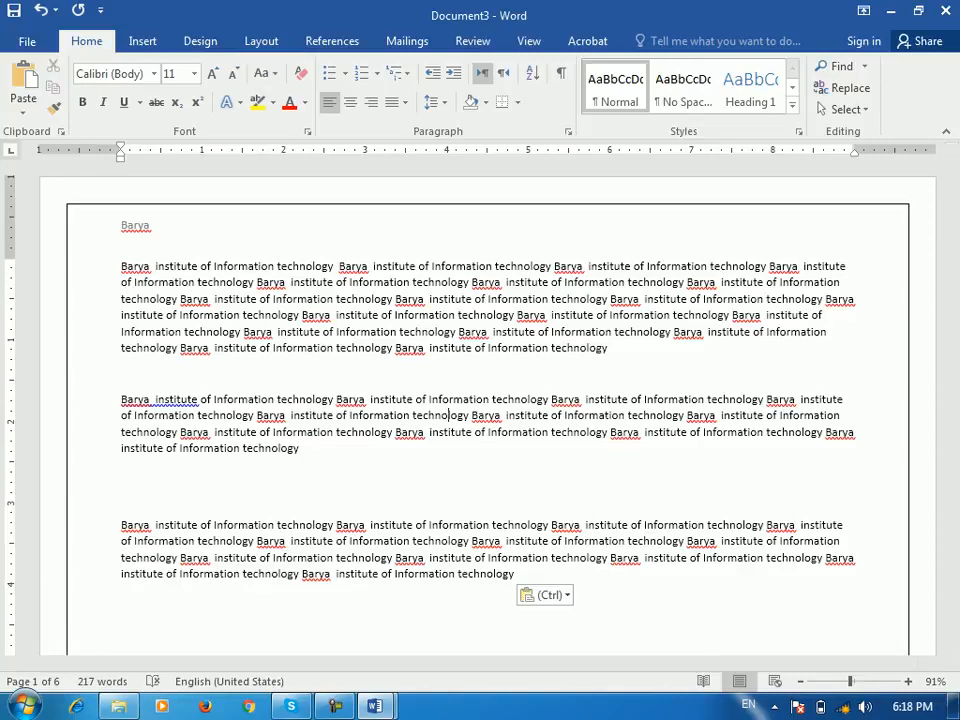
# Indent the middle paragraph by 0.4" on the left and 0.5" on the right.
pyautogui.click(261, 41)
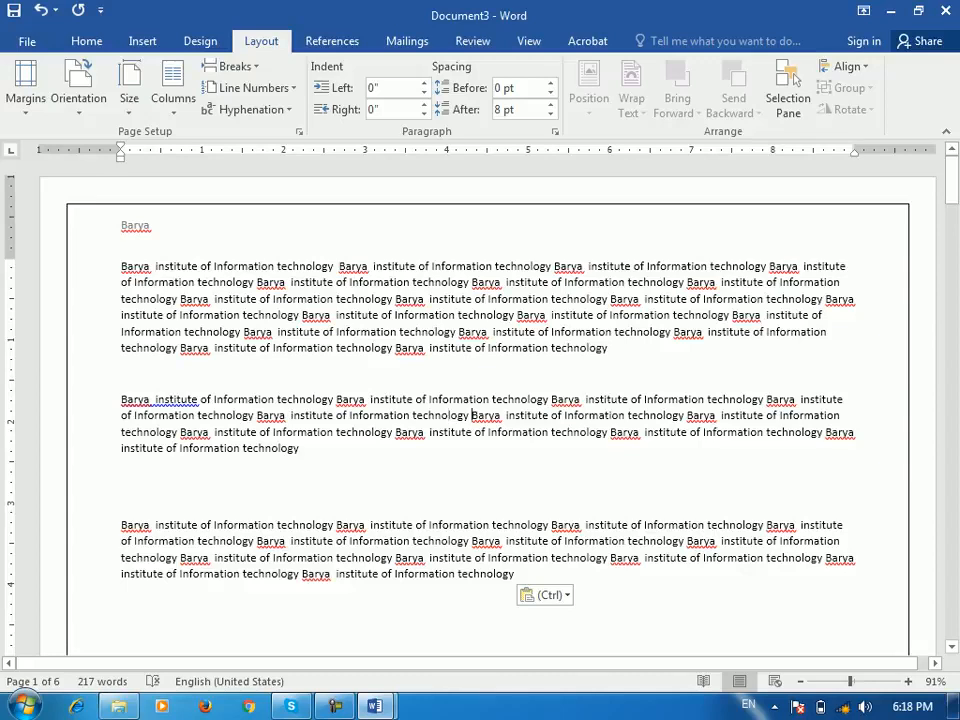
pyautogui.press('Up')
pyautogui.press('Up')
pyautogui.press('Up')
pyautogui.press('Up')
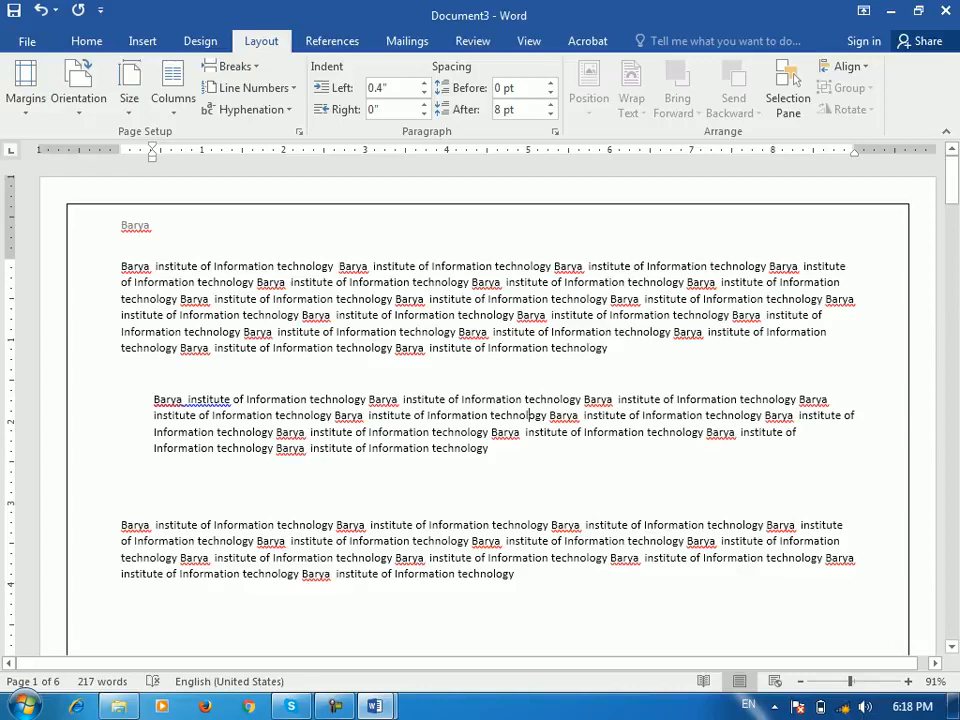
pyautogui.press('Tab')
pyautogui.press('Up')
pyautogui.press('Up')
pyautogui.press('Up')
pyautogui.press('Up')
pyautogui.press('Up')
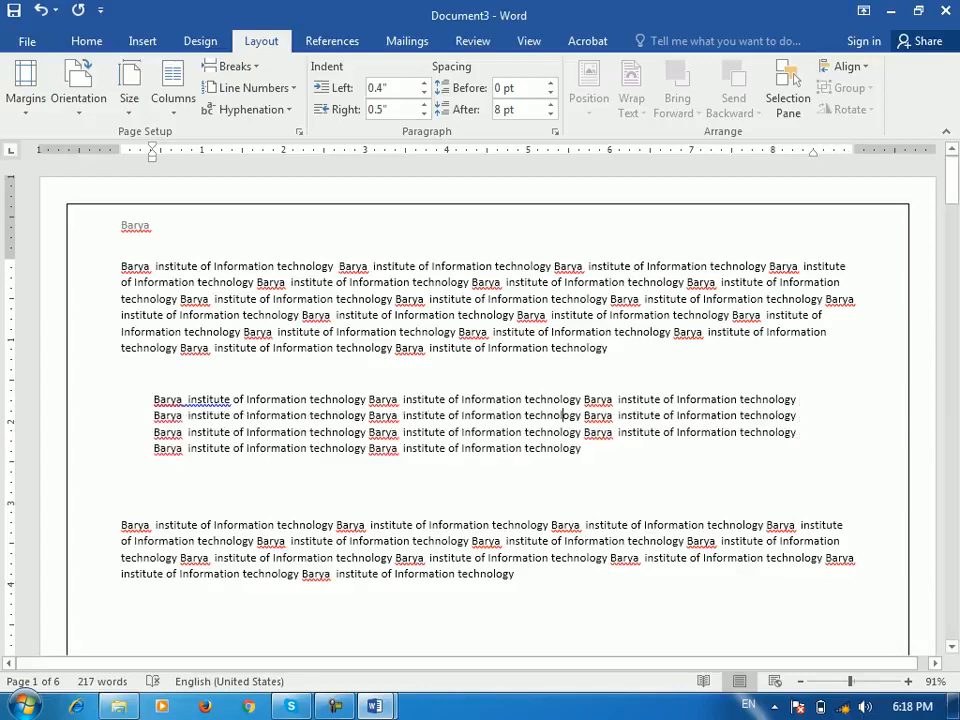
# Reduce the middle paragraph's left indent to 0.2".
pyautogui.hotkey('shift', 'Tab')
pyautogui.press('Down')
pyautogui.press('Down')
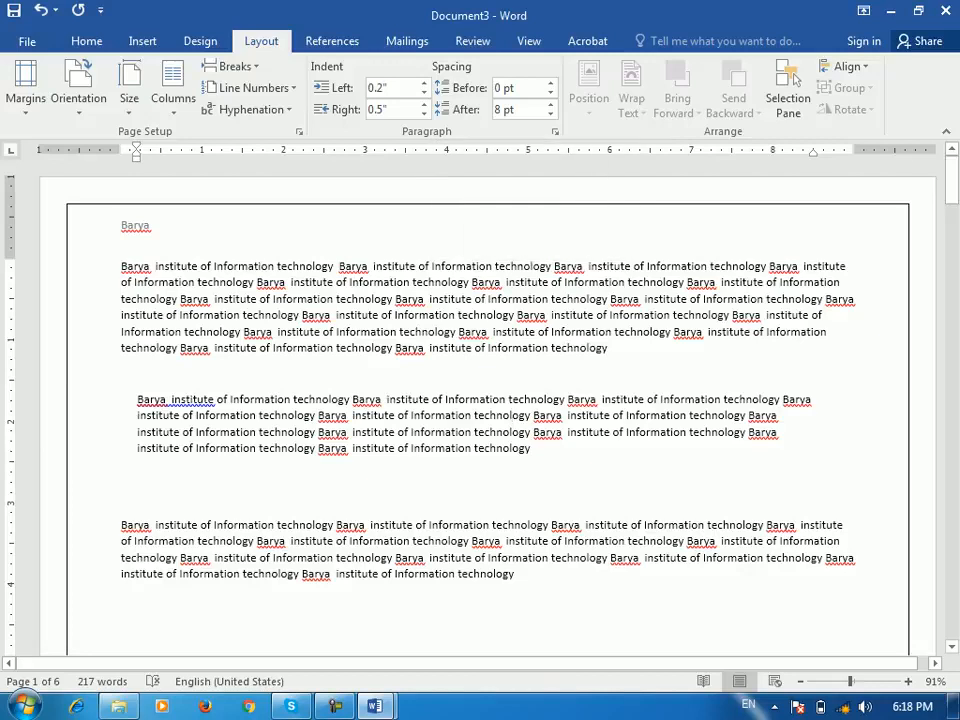
# Increase the spacing before the middle paragraph to 54 pt.
pyautogui.press('Left')
pyautogui.press('Left')
pyautogui.press('Left')
pyautogui.press('Left')
pyautogui.press('Left')
pyautogui.press('Left')
pyautogui.press('Left')
pyautogui.click(550, 84)
pyautogui.click(550, 84)
pyautogui.click(550, 84)
pyautogui.click(550, 84)
pyautogui.click(550, 84)
pyautogui.click(550, 84)
pyautogui.click(550, 84)
pyautogui.doubleClick(550, 84)
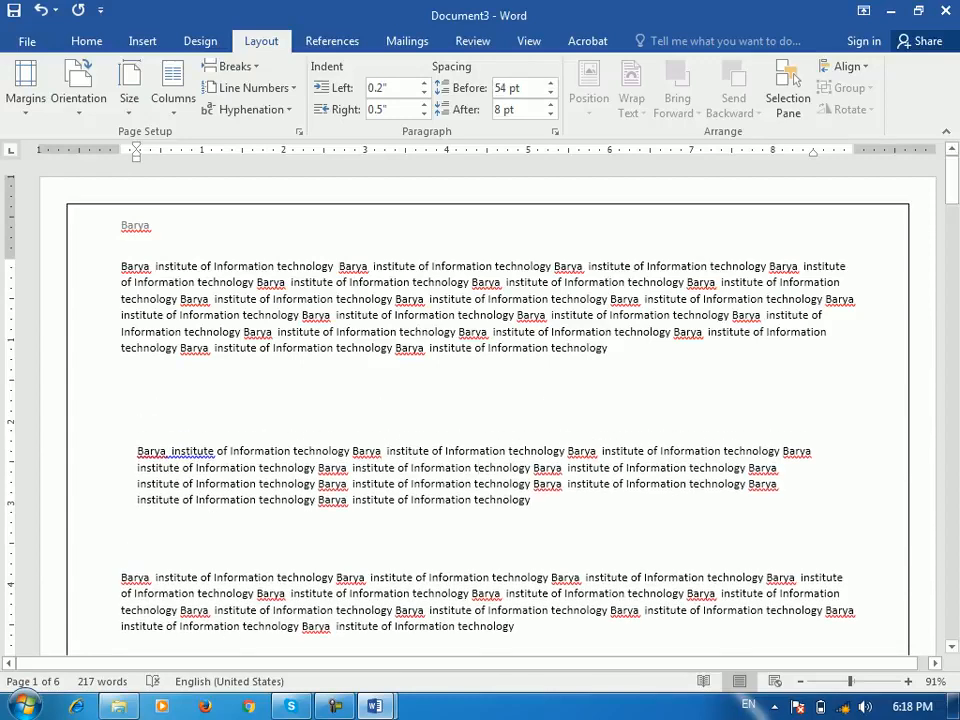
# Set the spacing before the middle paragraph to 12 pt.
pyautogui.click(550, 84)
pyautogui.click(550, 93)
pyautogui.click(550, 93)
pyautogui.click(550, 93)
pyautogui.click(550, 93)
pyautogui.click(550, 93)
pyautogui.click(550, 93)
pyautogui.click(550, 93)
pyautogui.click(550, 93)
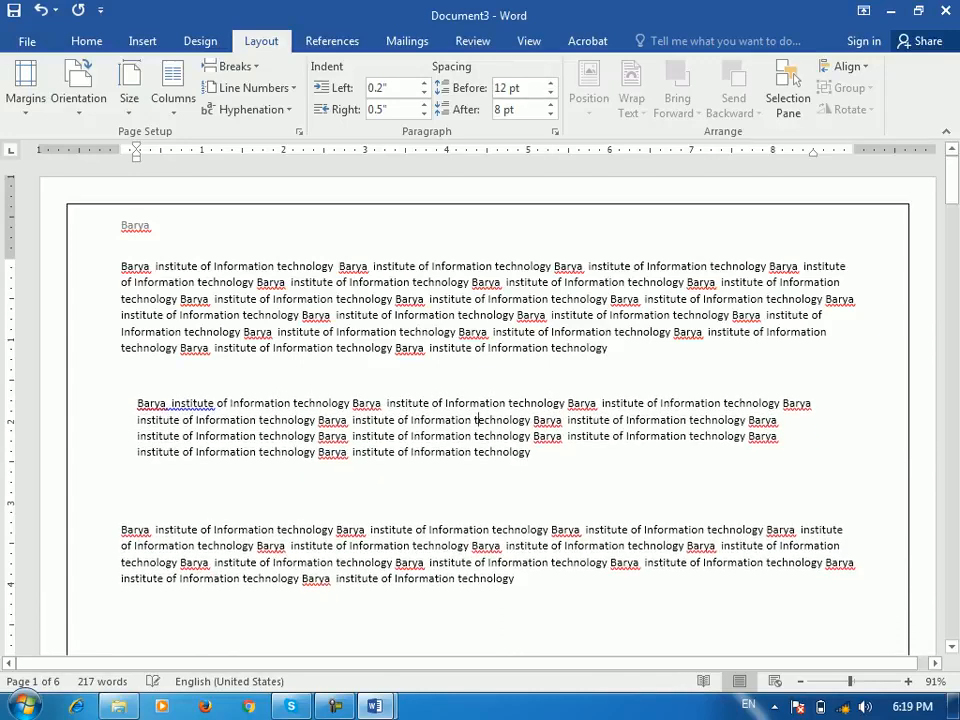
# Set the spacing after the middle paragraph to 36 pt.
pyautogui.click(550, 104)
pyautogui.click(550, 104)
pyautogui.click(550, 104)
pyautogui.click(550, 104)
pyautogui.click(550, 104)
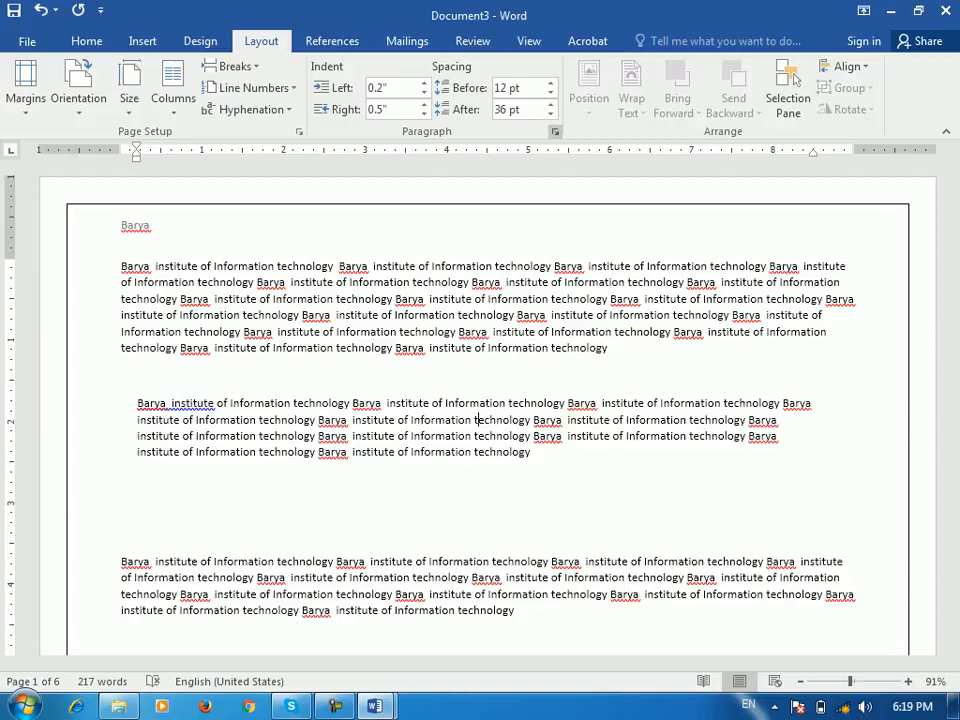
# Review the section and document scopes that the page setup can be applied to, and leave without changes.
pyautogui.click(299, 132)
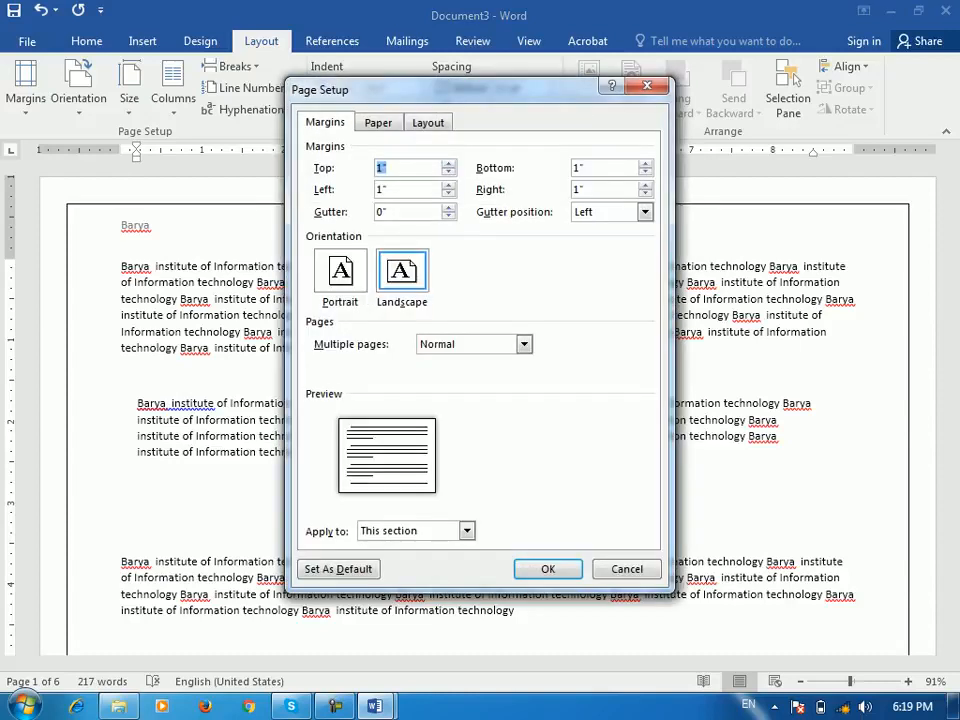
pyautogui.click(467, 531)
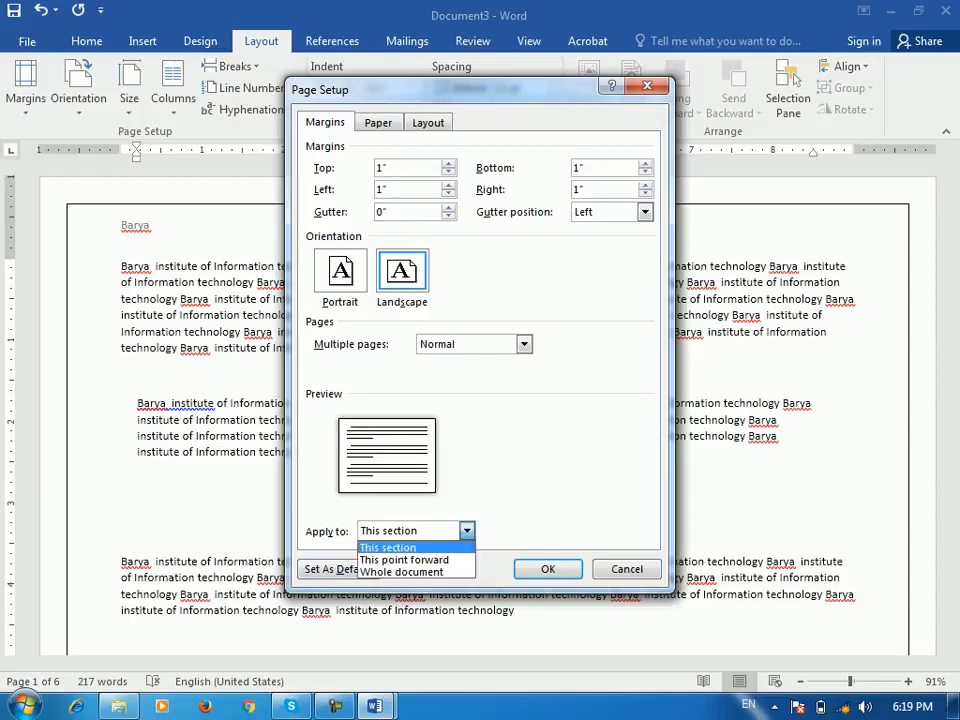
pyautogui.press('Up')
pyautogui.press('Up')
pyautogui.press('Return')
pyautogui.click(467, 531)
pyautogui.click(410, 546)
pyautogui.click(627, 569)
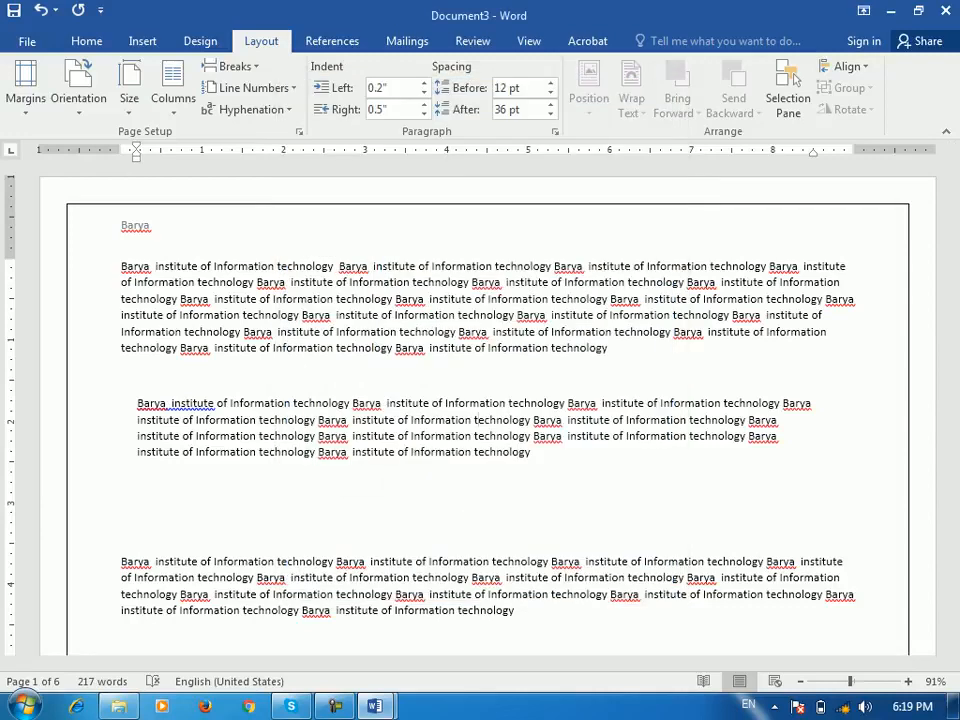
# View the middle paragraph's indent and spacing settings in the full Paragraph dialog and close it without changes.
pyautogui.click(555, 132)
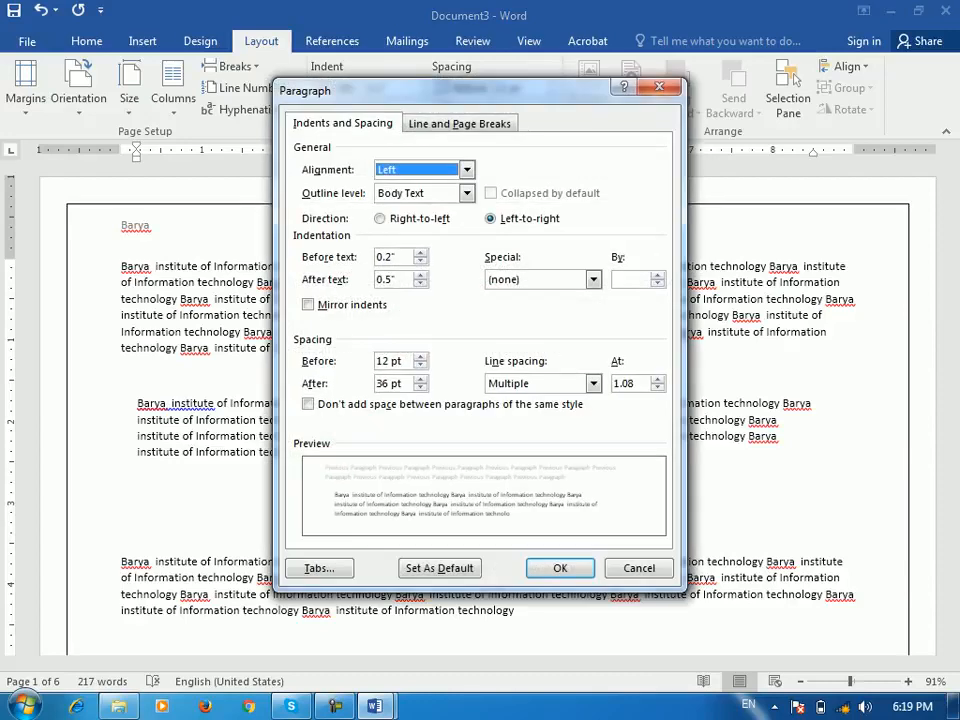
pyautogui.click(659, 88)
pyautogui.click(87, 41)
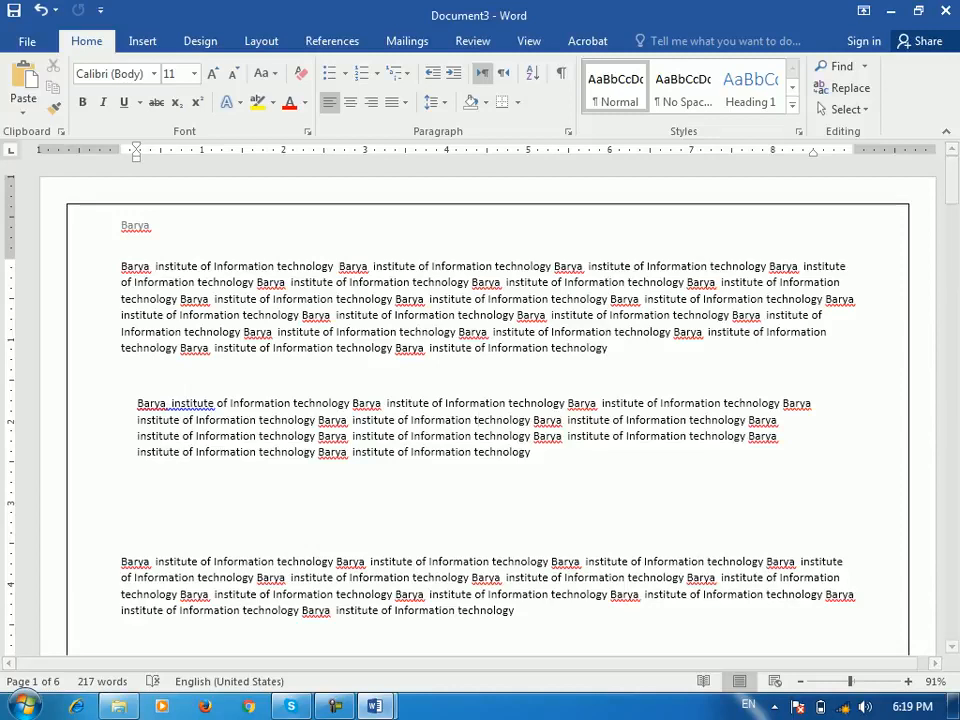
pyautogui.click(569, 132)
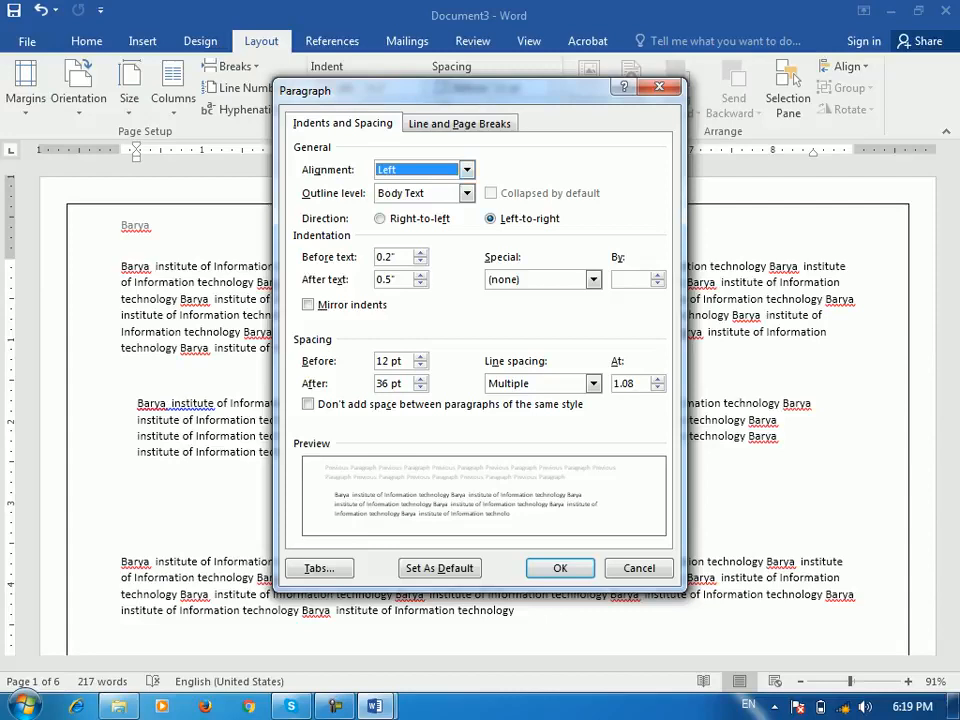
pyautogui.press('Escape')
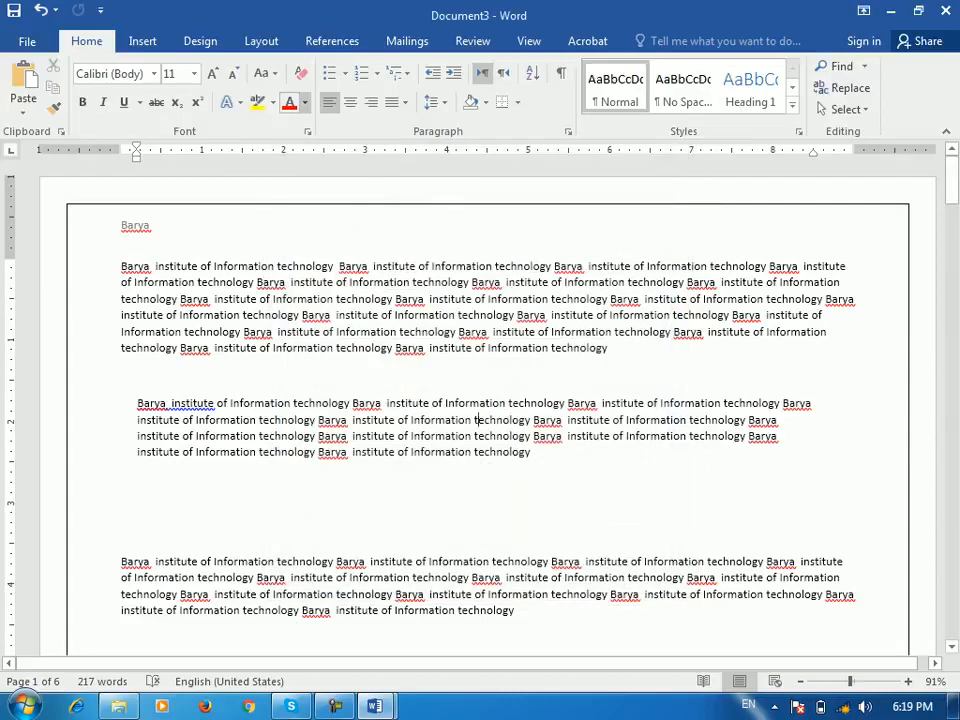
# Try centred, right and left alignment on the middle paragraph and leave it centred.
pyautogui.hotkey('ctrl', 'e')
pyautogui.hotkey('ctrl', 'r')
pyautogui.hotkey('ctrl', 'l')
pyautogui.hotkey('ctrl', 'e')
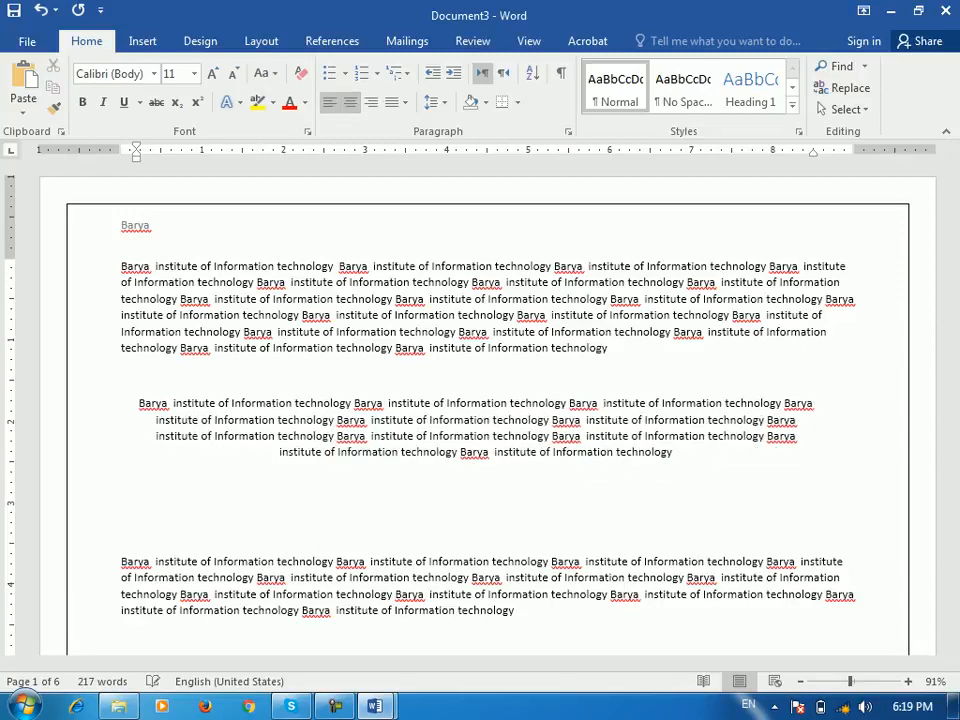
# Explore the alignment, outline level and text direction options for the middle paragraph and discard the changes.
pyautogui.click(568, 132)
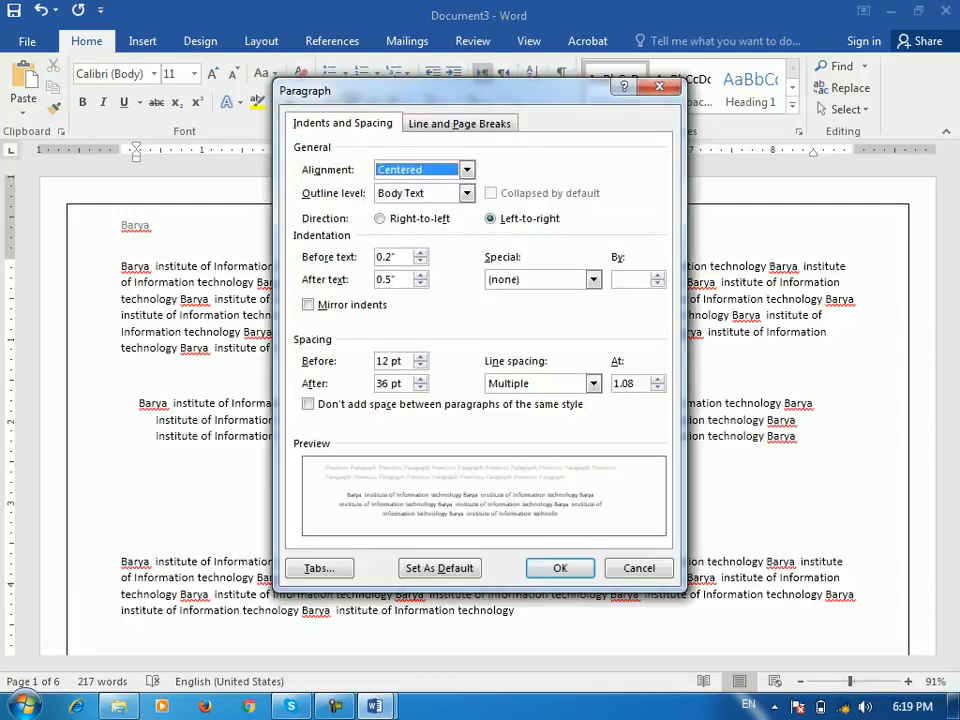
pyautogui.click(467, 170)
pyautogui.click(465, 187)
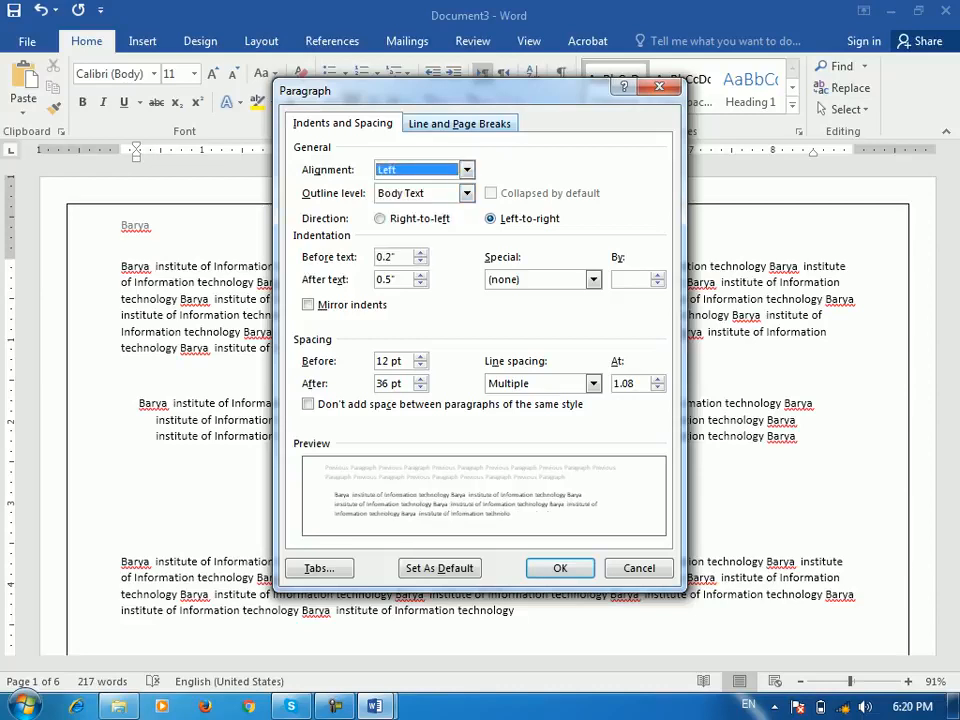
pyautogui.moveTo(468, 91); pyautogui.dragTo(537, 155)
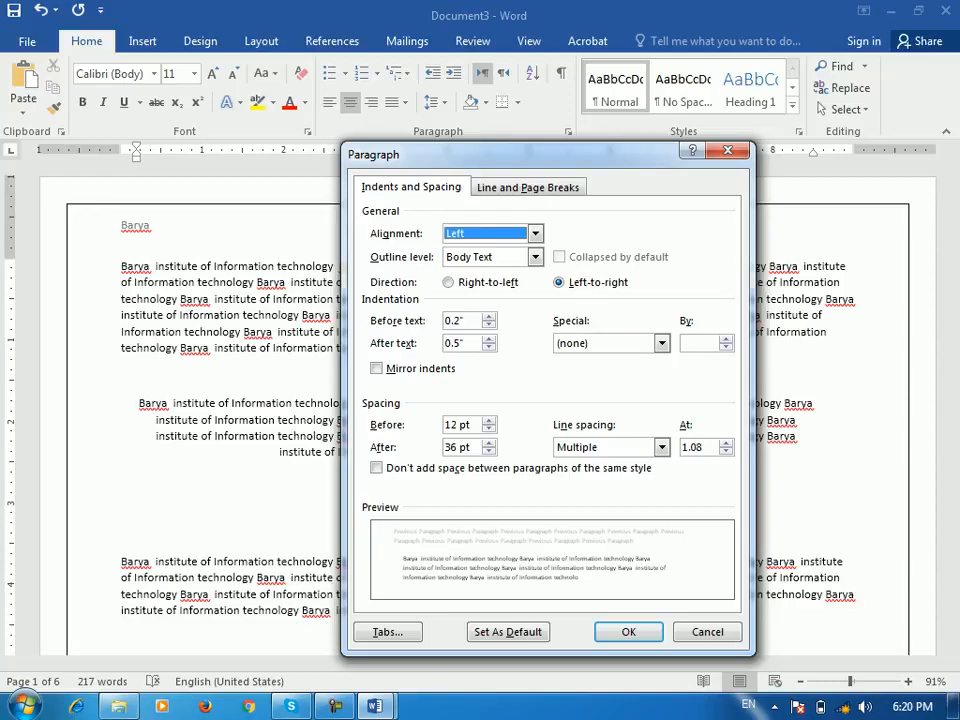
pyautogui.click(536, 257)
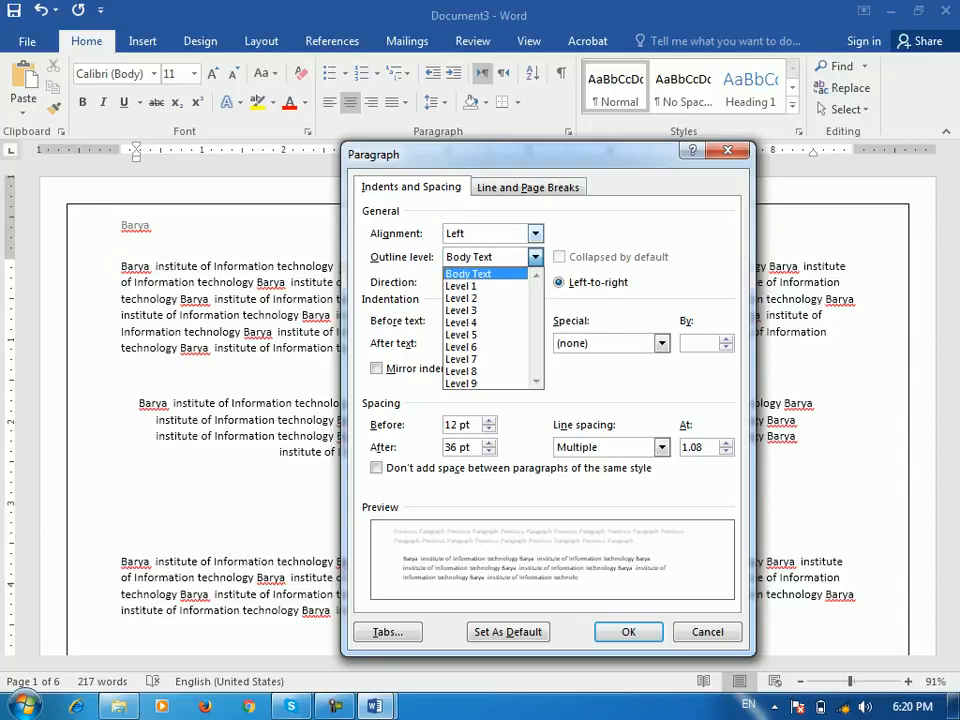
pyautogui.click(536, 234)
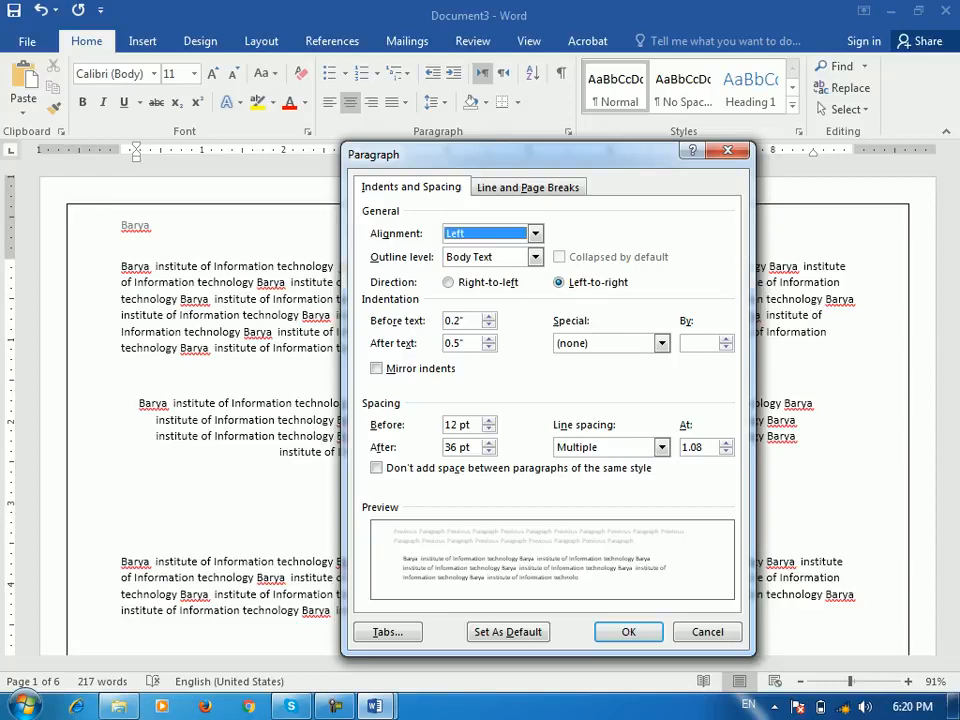
pyautogui.click(448, 282)
pyautogui.click(558, 282)
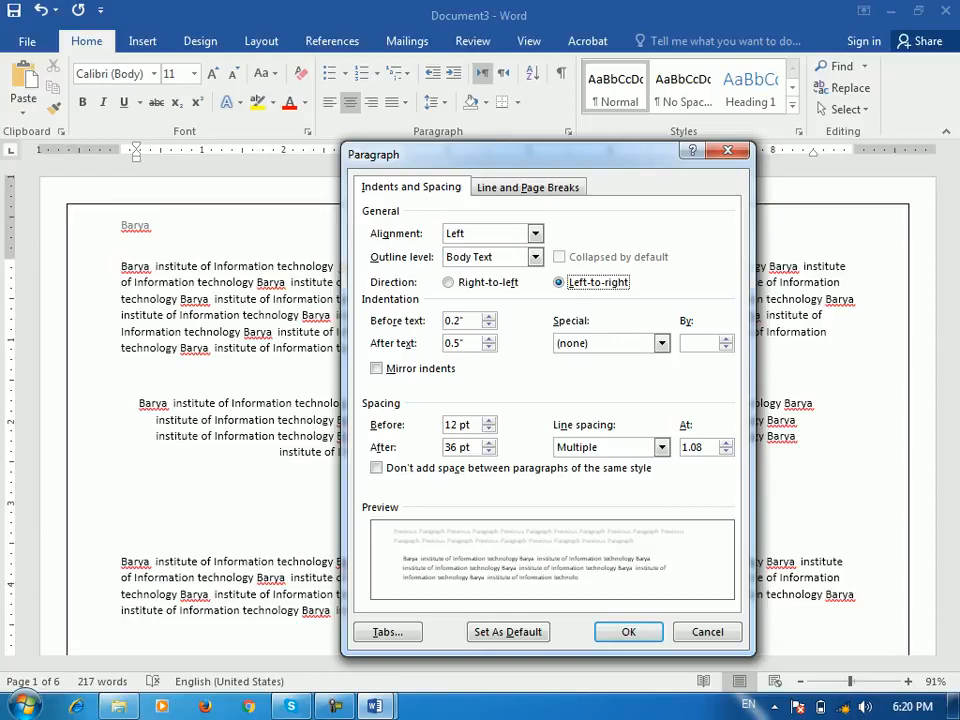
pyautogui.click(728, 151)
# Examine the Mirror indents option in the middle paragraph's settings by switching it on and off, and cancel the dialog.
pyautogui.click(261, 41)
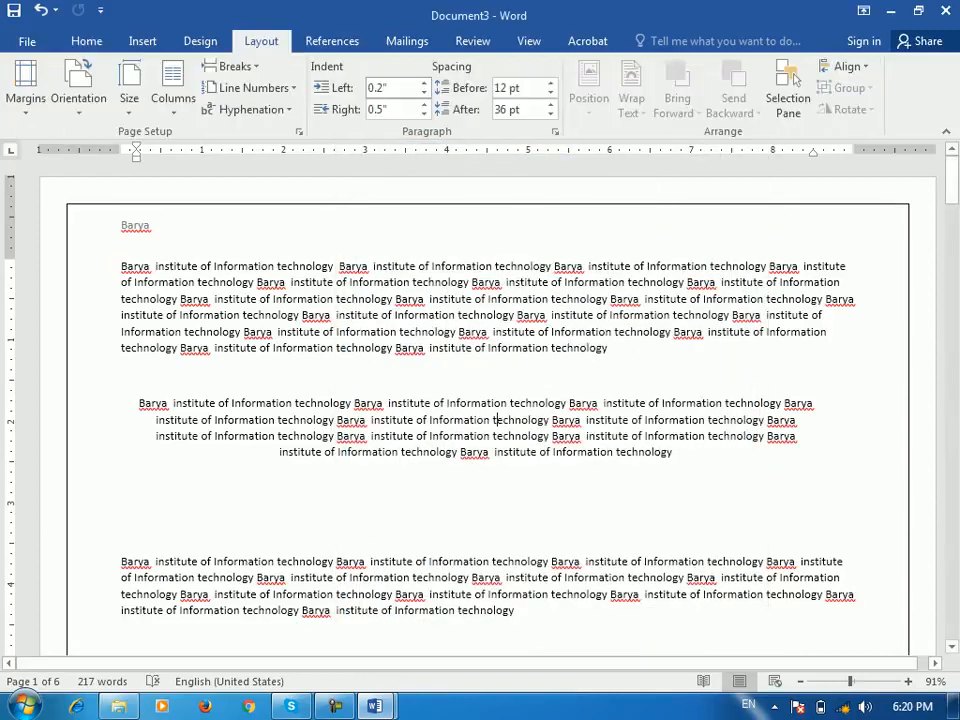
pyautogui.click(554, 131)
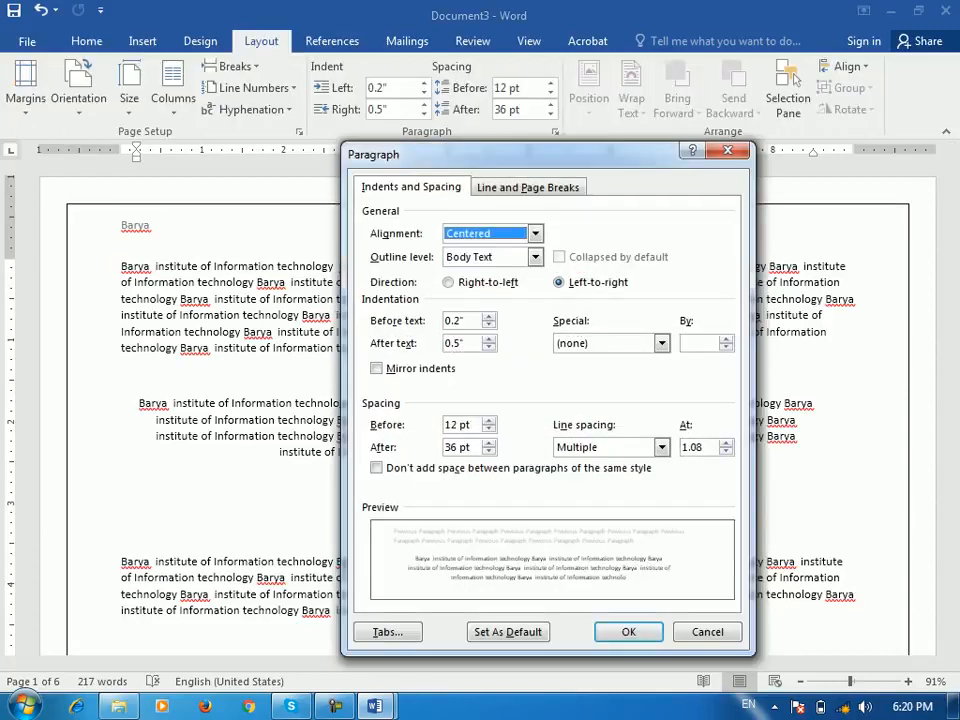
pyautogui.moveTo(420, 154); pyautogui.dragTo(576, 167)
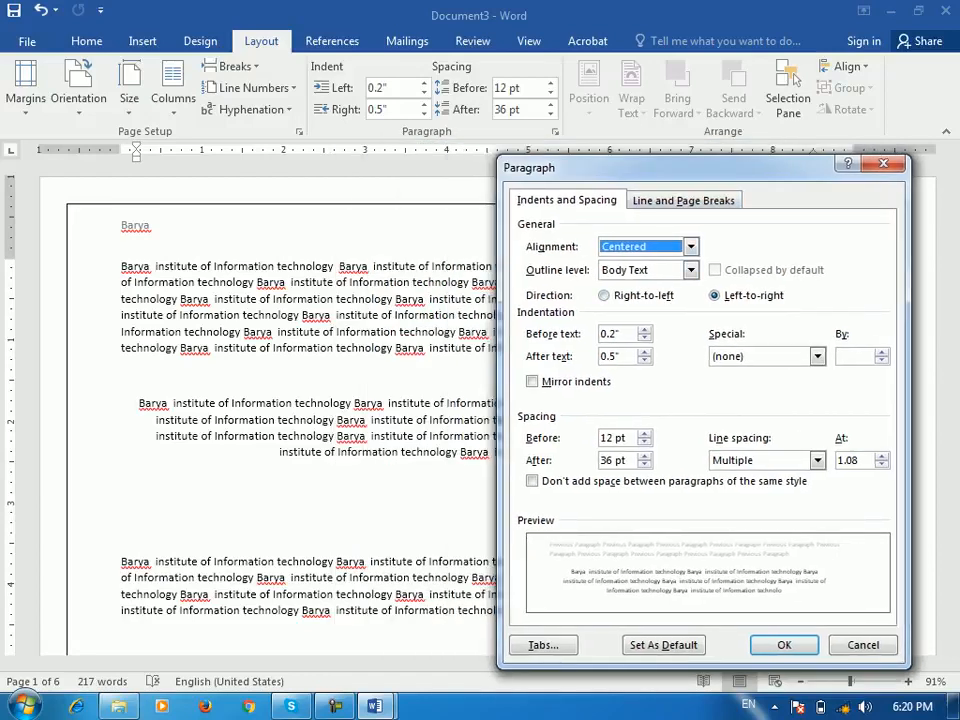
pyautogui.hotkey('alt', 'm')
pyautogui.hotkey('alt', 'm')
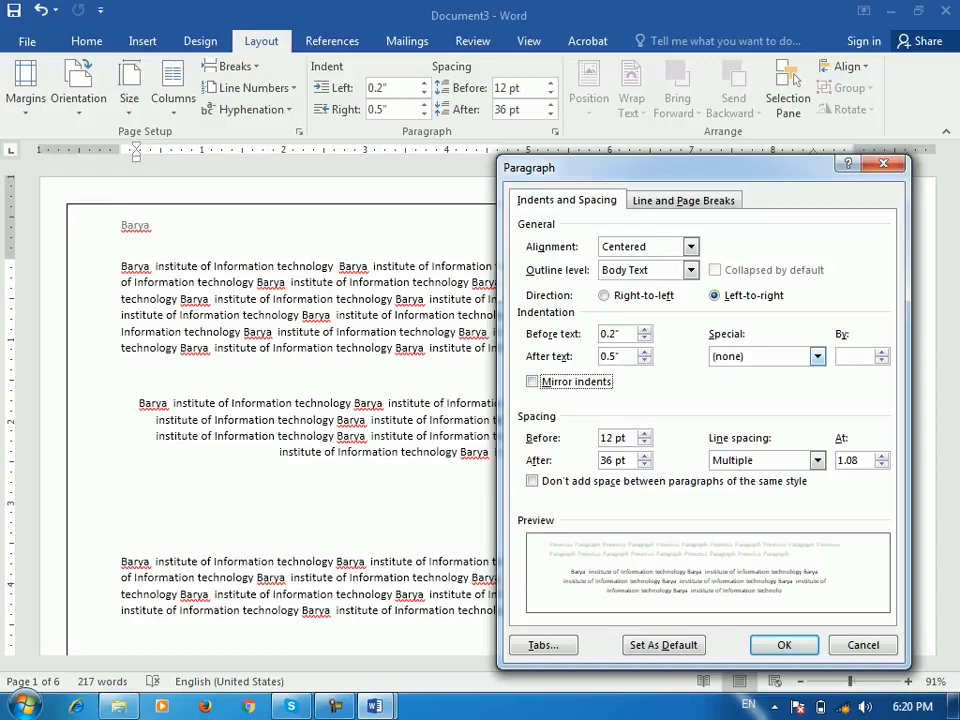
pyautogui.click(862, 644)
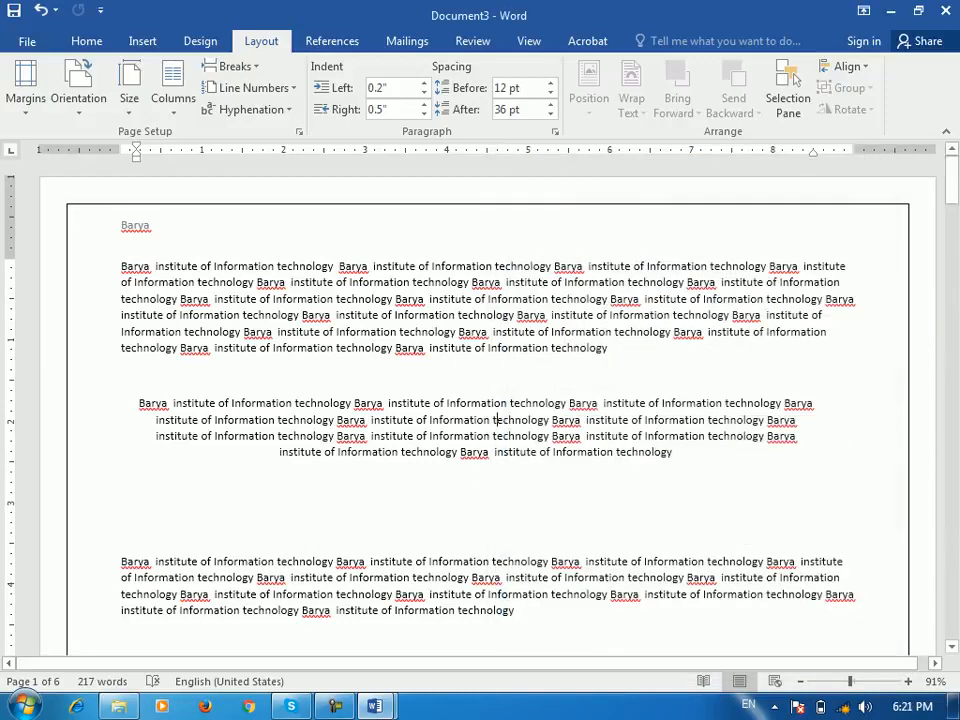
# Left-align the middle paragraph and give it a special first-line indent of 0.8".
pyautogui.click(86, 41)
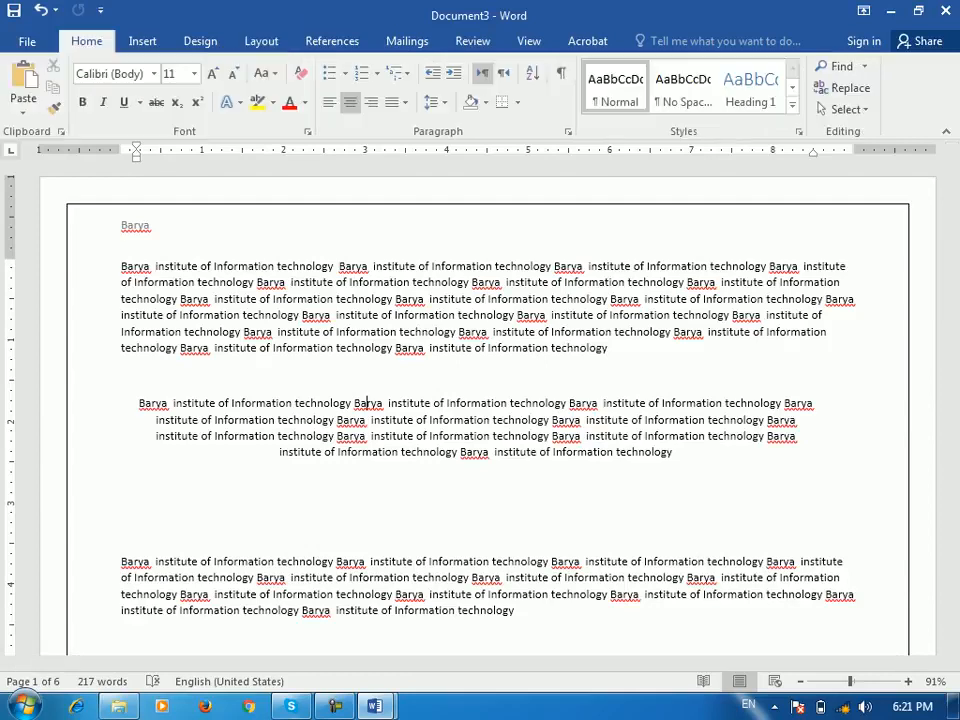
pyautogui.click(329, 102)
pyautogui.click(568, 131)
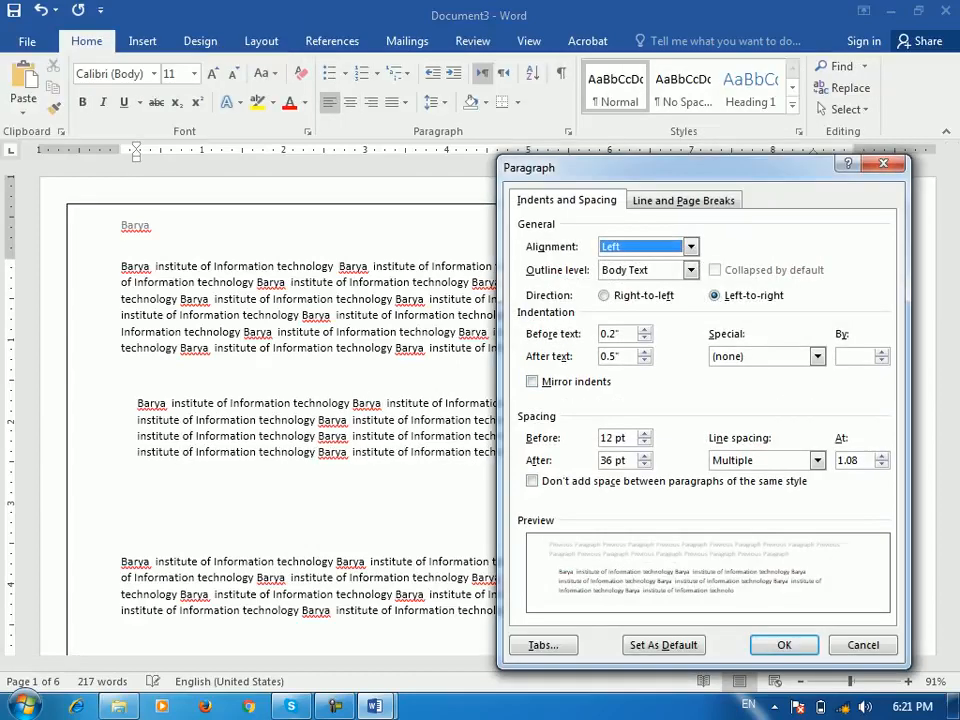
pyautogui.click(817, 356)
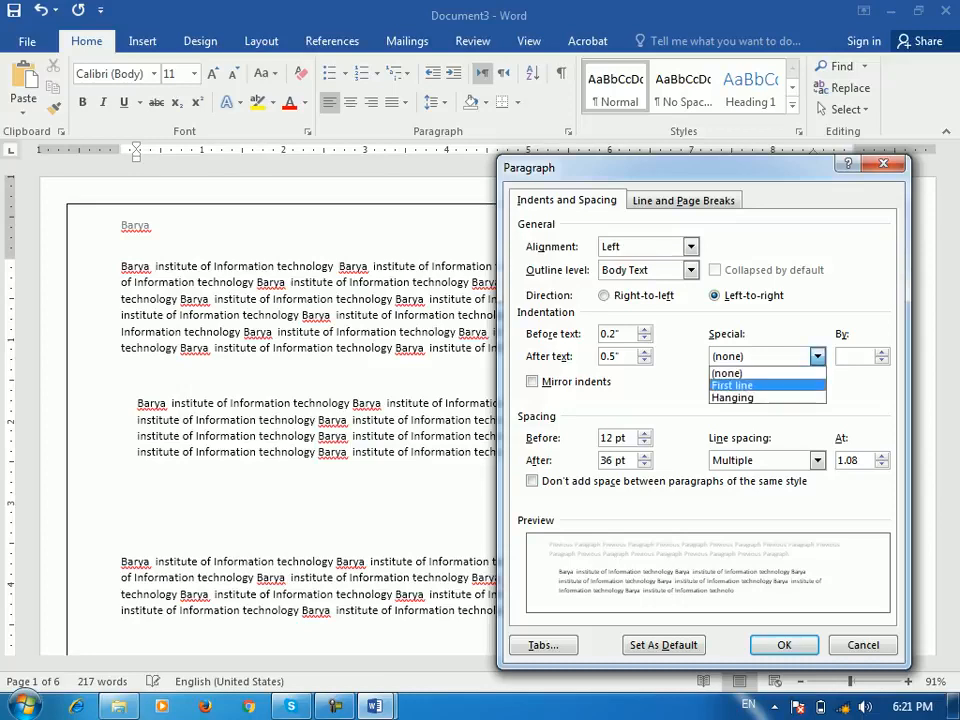
pyautogui.press('Return')
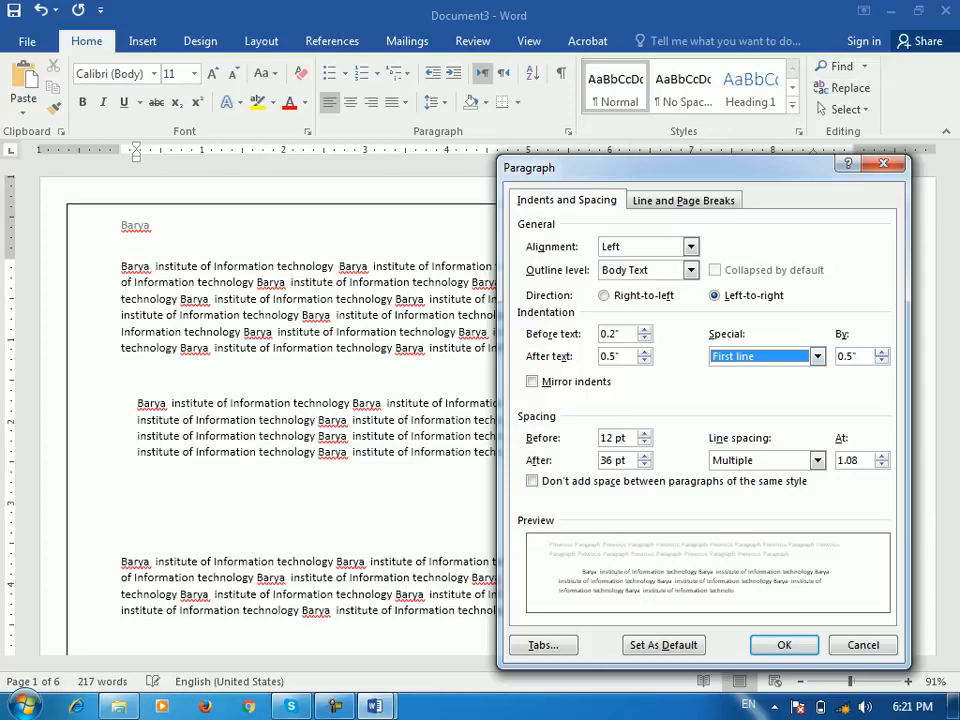
pyautogui.press('Tab')
pyautogui.press('Up')
pyautogui.press('Up')
pyautogui.press('Up')
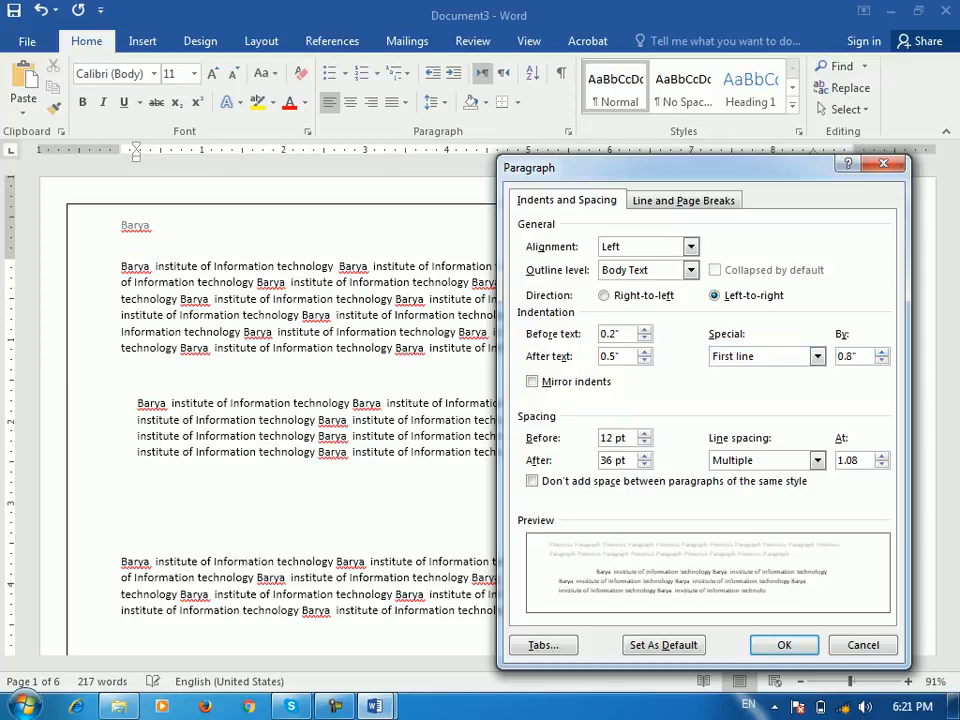
pyautogui.press('Return')
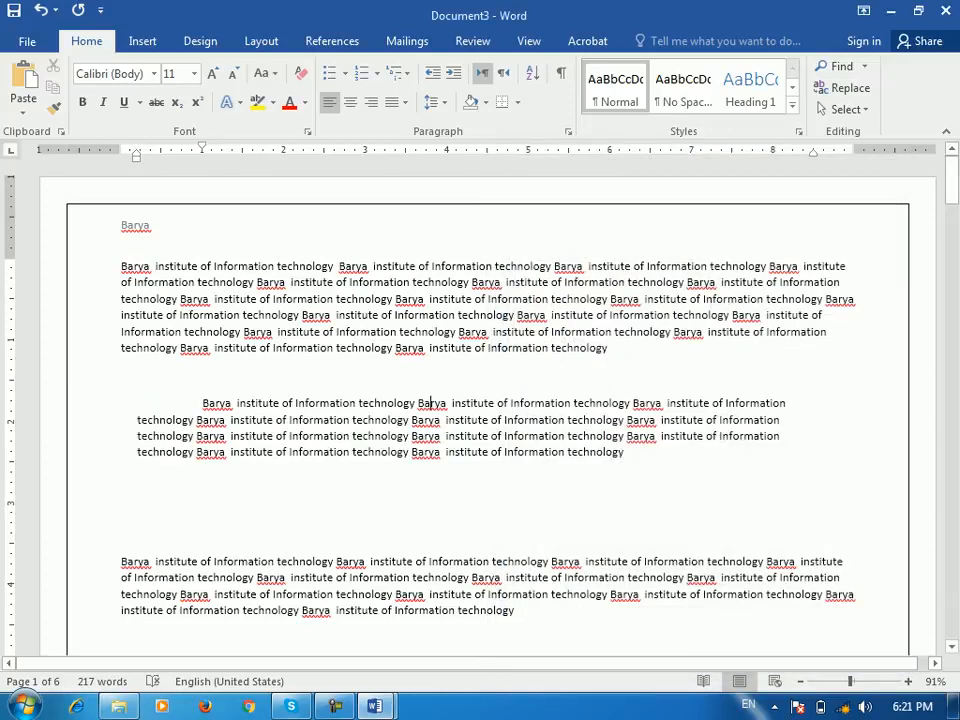
# Change the middle paragraph's special indentation to Hanging by 0.9".
pyautogui.hotkey('alt', 'o')
pyautogui.press('p')
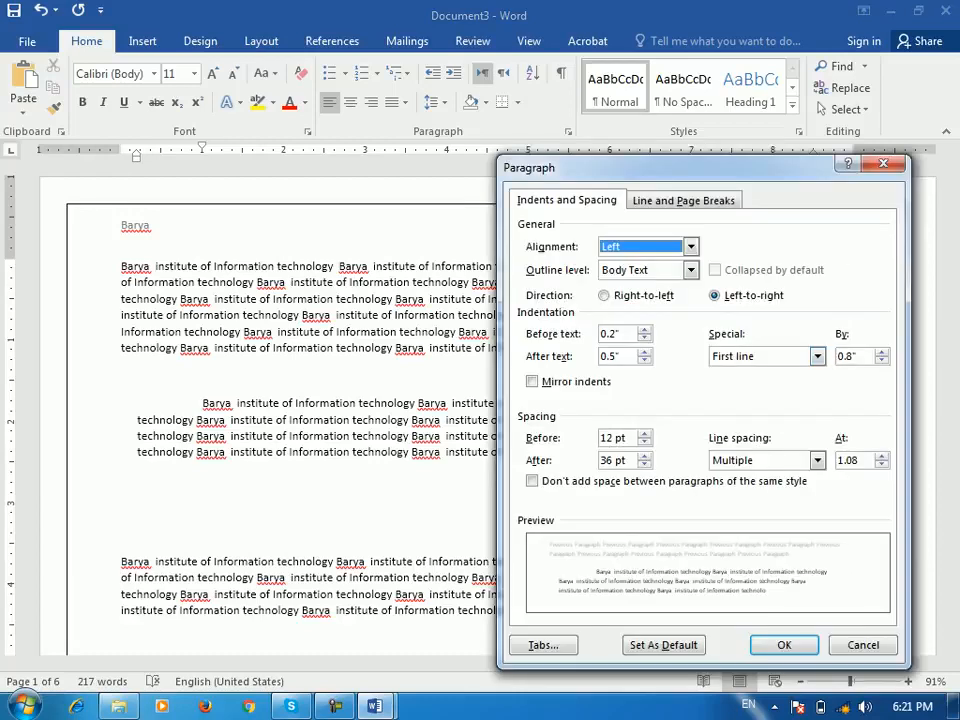
pyautogui.hotkey('alt', 's')
pyautogui.hotkey('alt', 'Down')
pyautogui.press('Down')
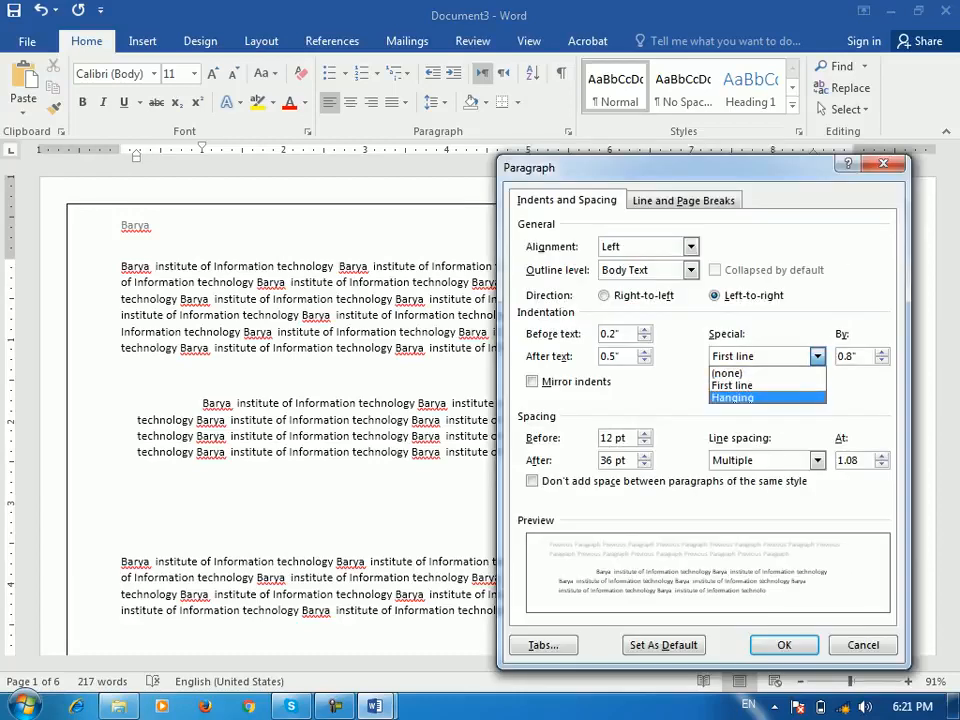
pyautogui.press('Return')
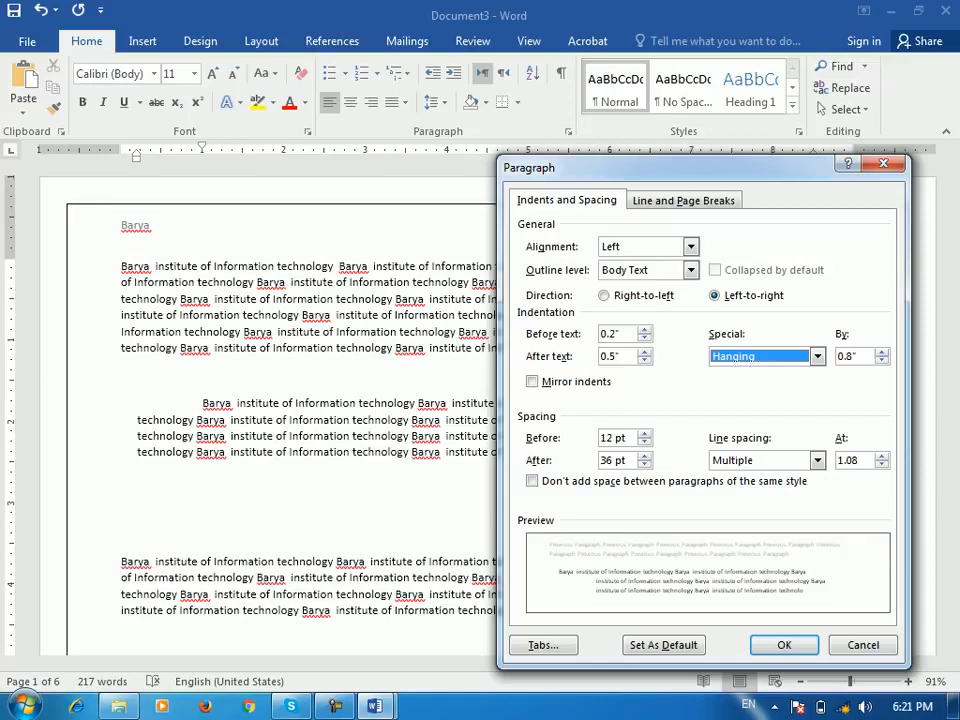
pyautogui.click(881, 352)
pyautogui.click(881, 352)
pyautogui.click(881, 352)
pyautogui.click(881, 361)
pyautogui.click(881, 361)
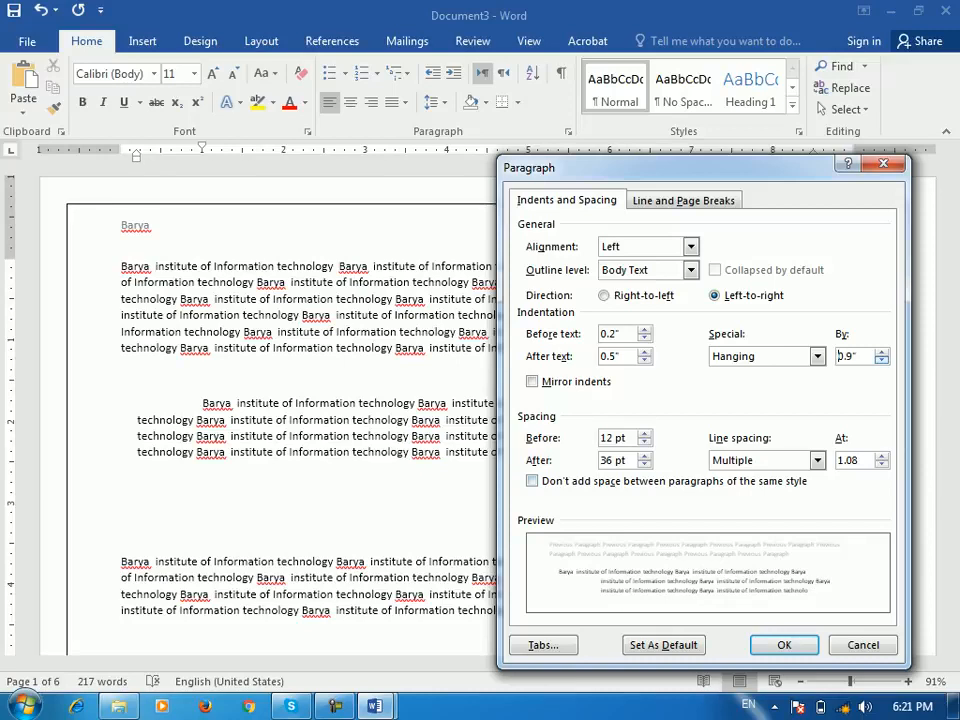
pyautogui.click(784, 645)
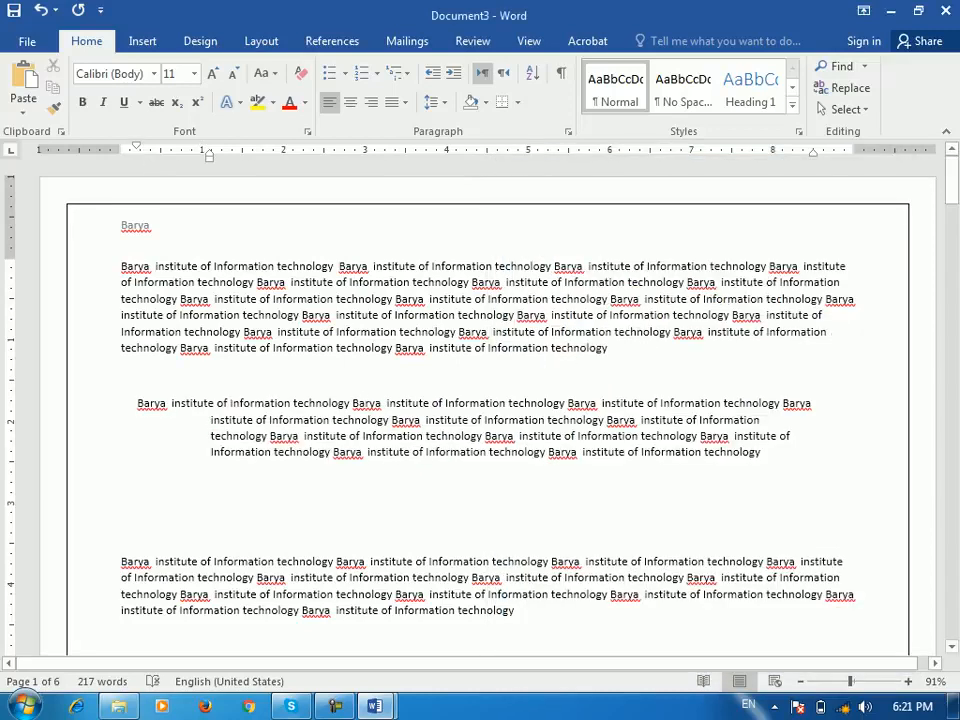
# Set the middle paragraph's special indentation to (none).
pyautogui.click(568, 131)
pyautogui.click(817, 356)
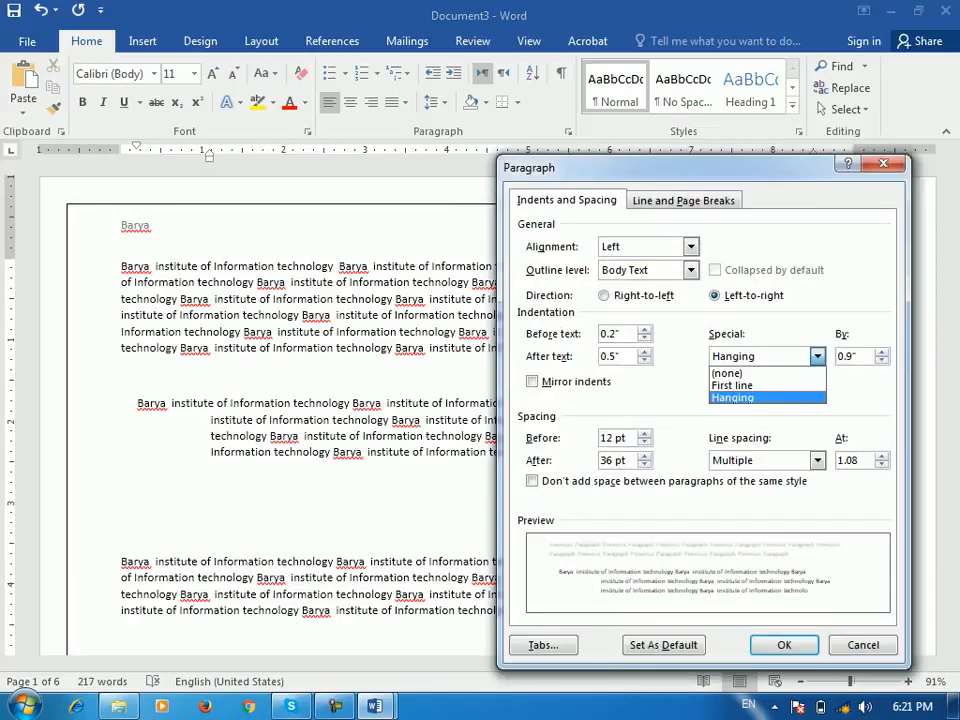
pyautogui.click(732, 373)
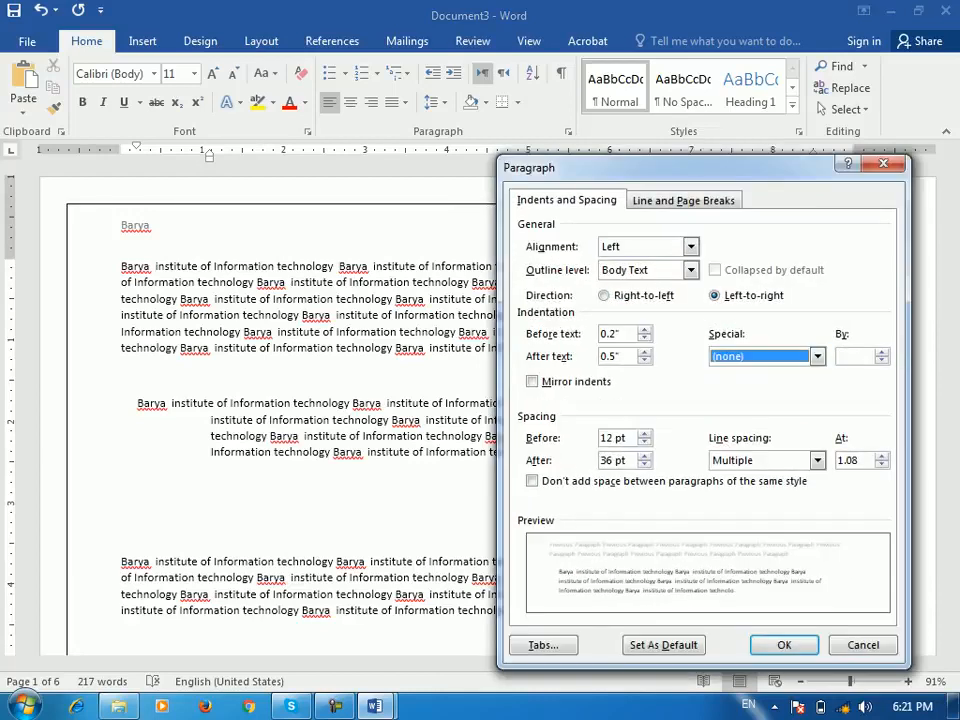
# Turn on Mirror indents for the middle paragraph with inside and outside indents of 0.6" each, and apply the settings.
pyautogui.click(532, 381)
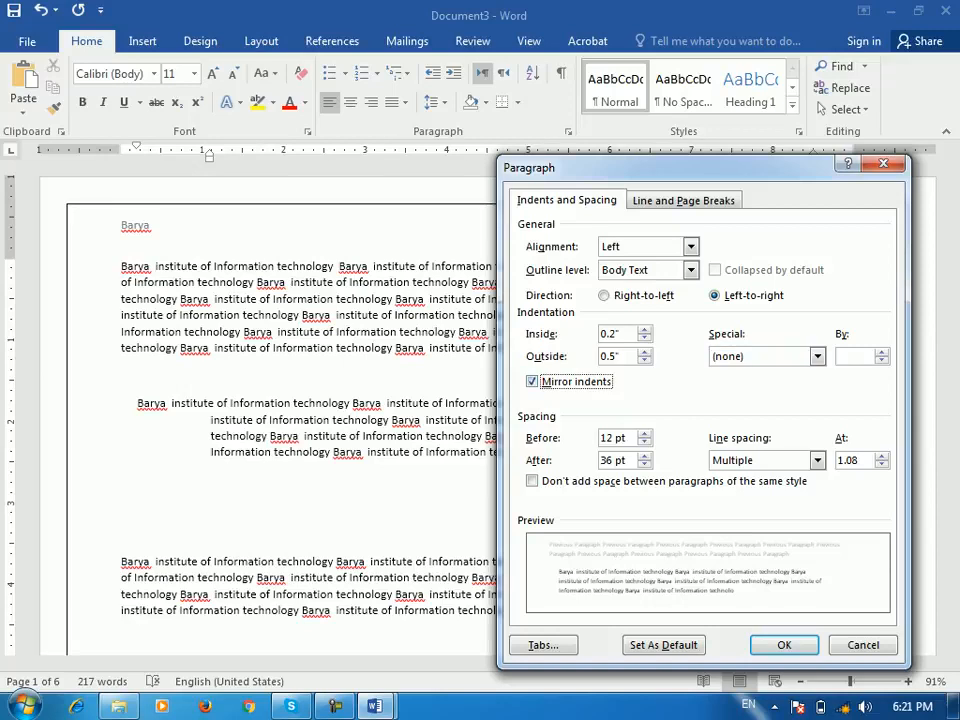
pyautogui.moveTo(668, 168); pyautogui.dragTo(473, 145)
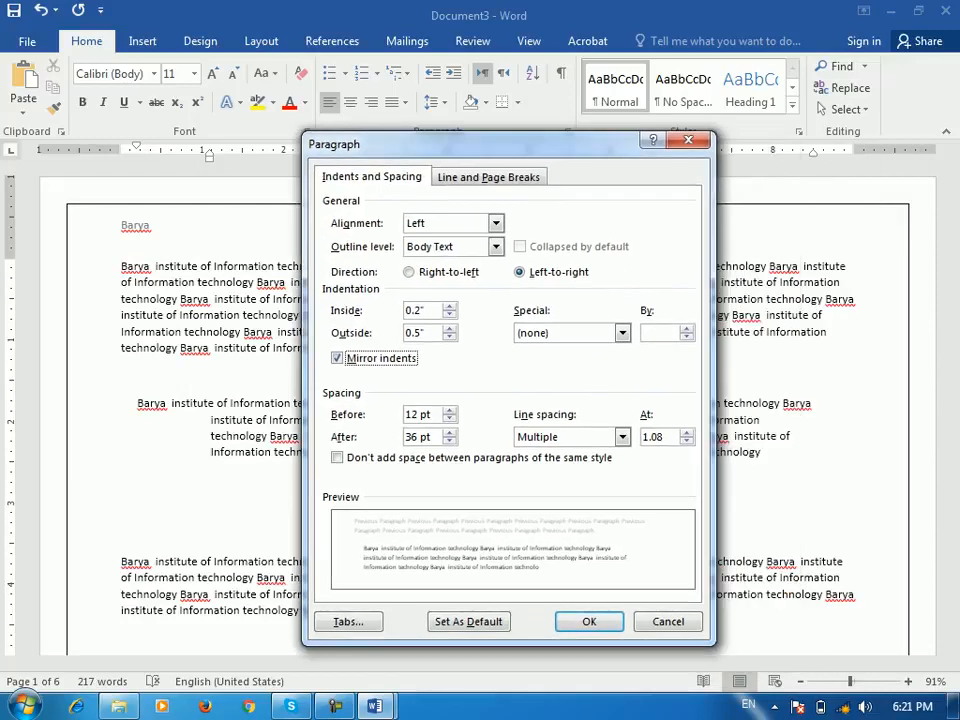
pyautogui.click(450, 306)
pyautogui.click(450, 306)
pyautogui.click(450, 306)
pyautogui.click(450, 306)
pyautogui.click(449, 328)
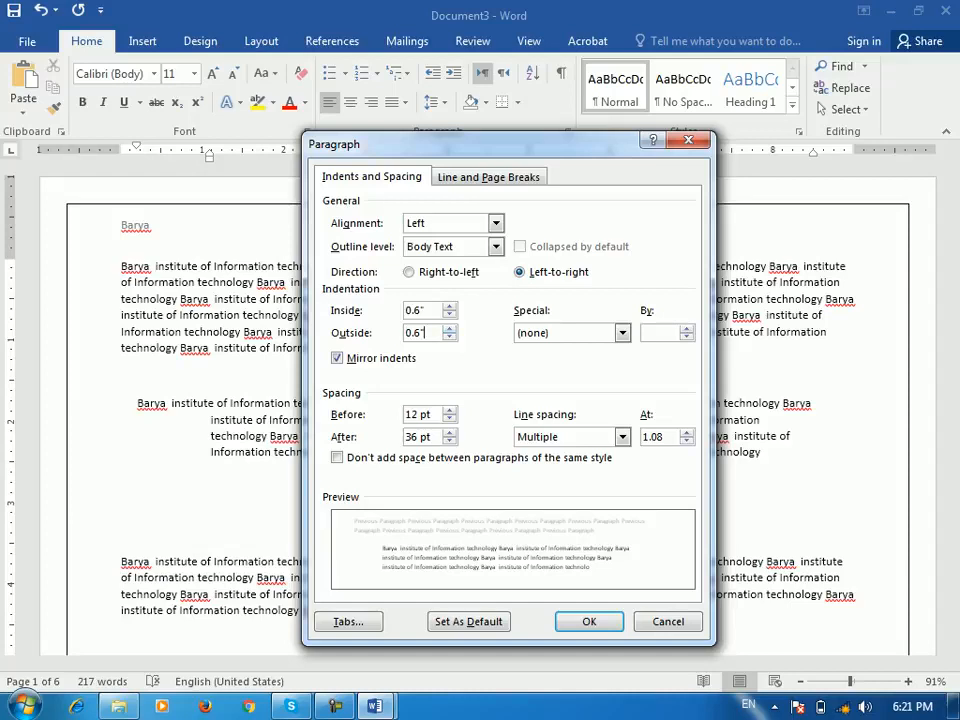
pyautogui.press('Return')
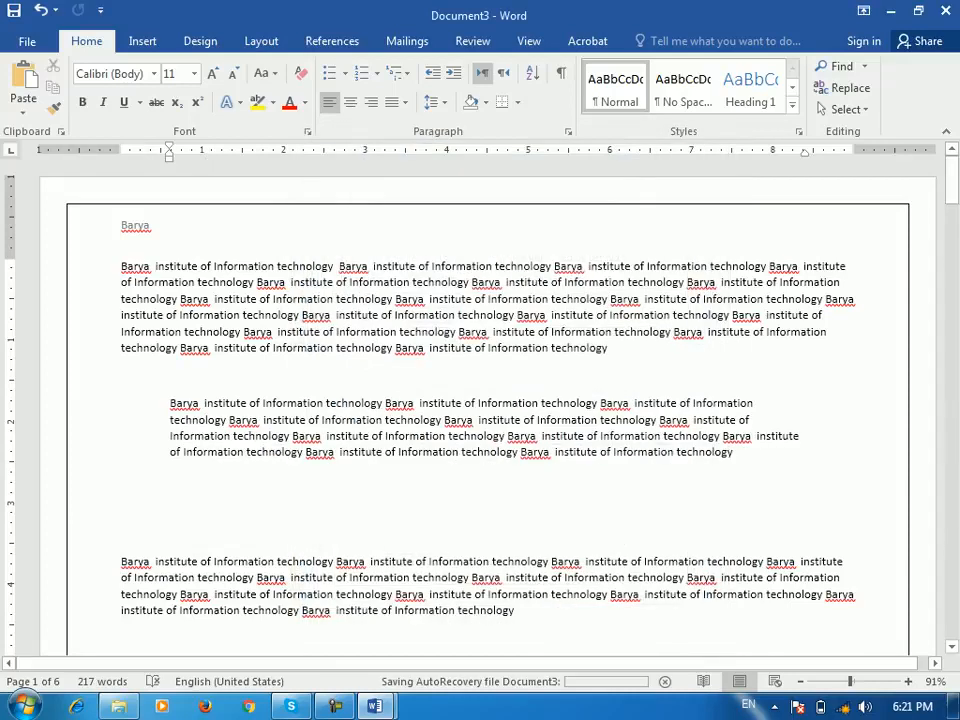
# Review the middle paragraph's mirrored indent settings in the Paragraph dialog, close it and show the page layout options.
pyautogui.hotkey('alt', 'o')
pyautogui.press('p')
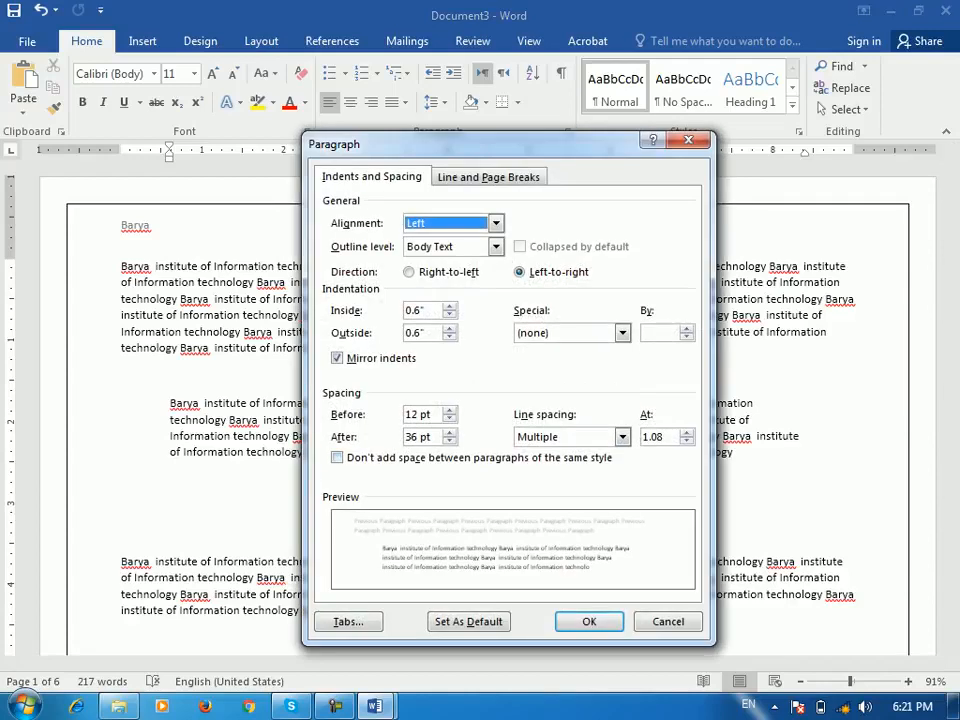
pyautogui.moveTo(480, 144); pyautogui.dragTo(473, 180)
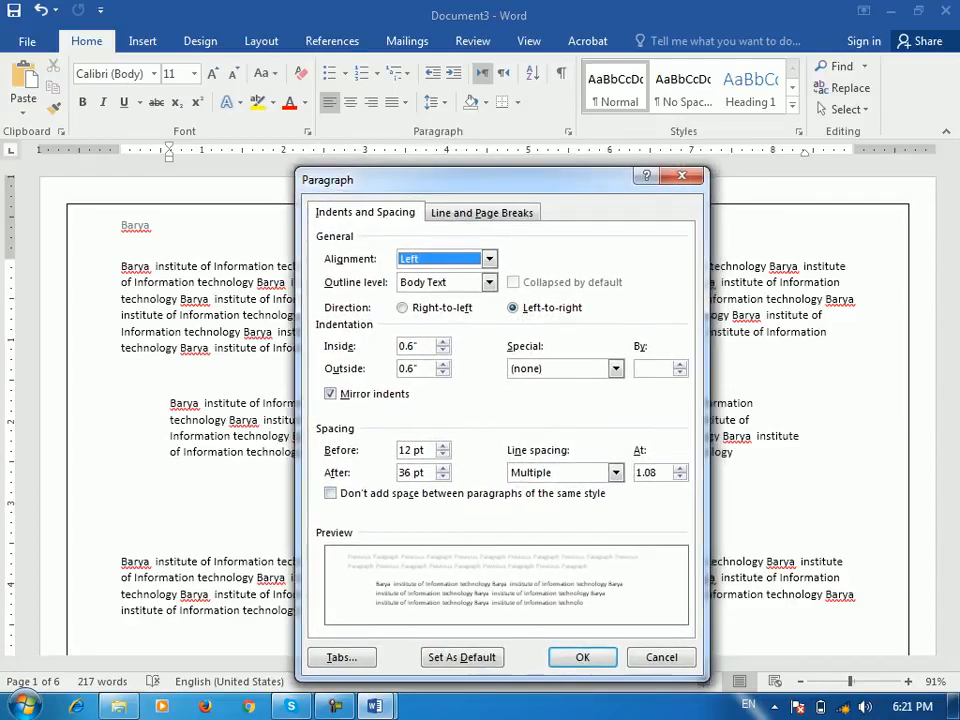
pyautogui.press('Escape')
pyautogui.click(261, 41)
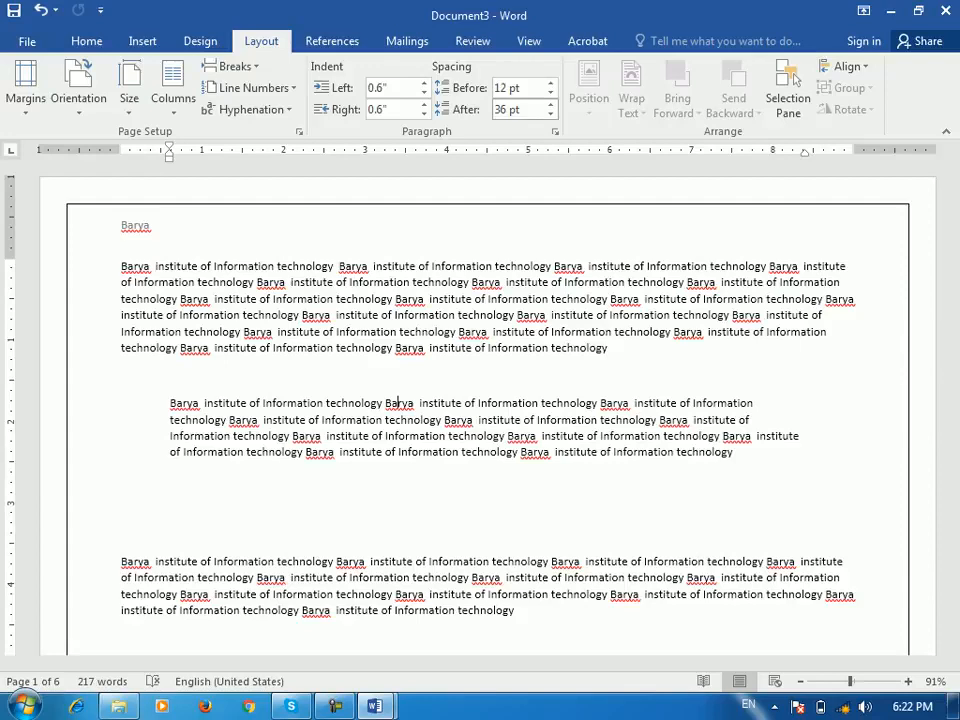
# Try Multiple line spacing at 3 for the middle paragraph in its paragraph settings and discard the change.
pyautogui.hotkey('alt', 'o')
pyautogui.press('p')
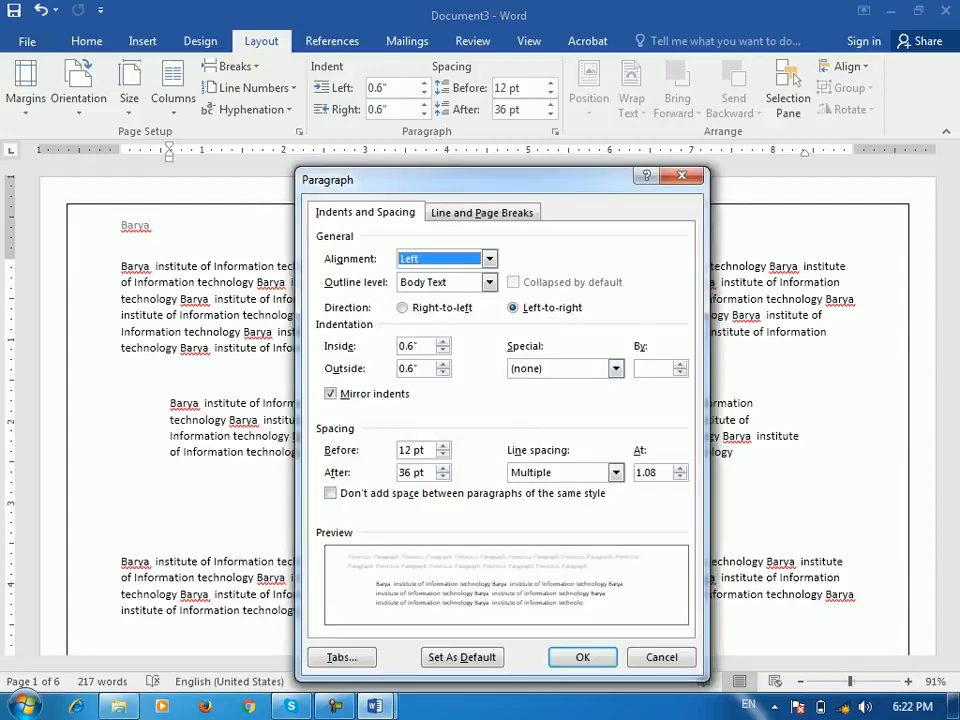
pyautogui.moveTo(480, 180); pyautogui.dragTo(533, 58)
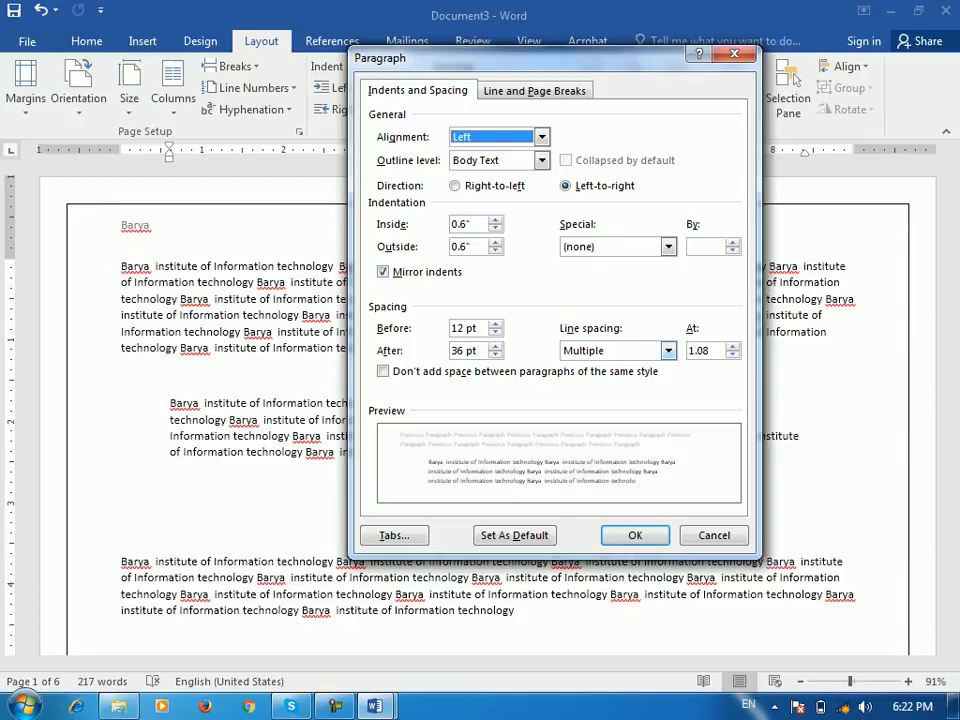
pyautogui.click(668, 351)
pyautogui.click(735, 54)
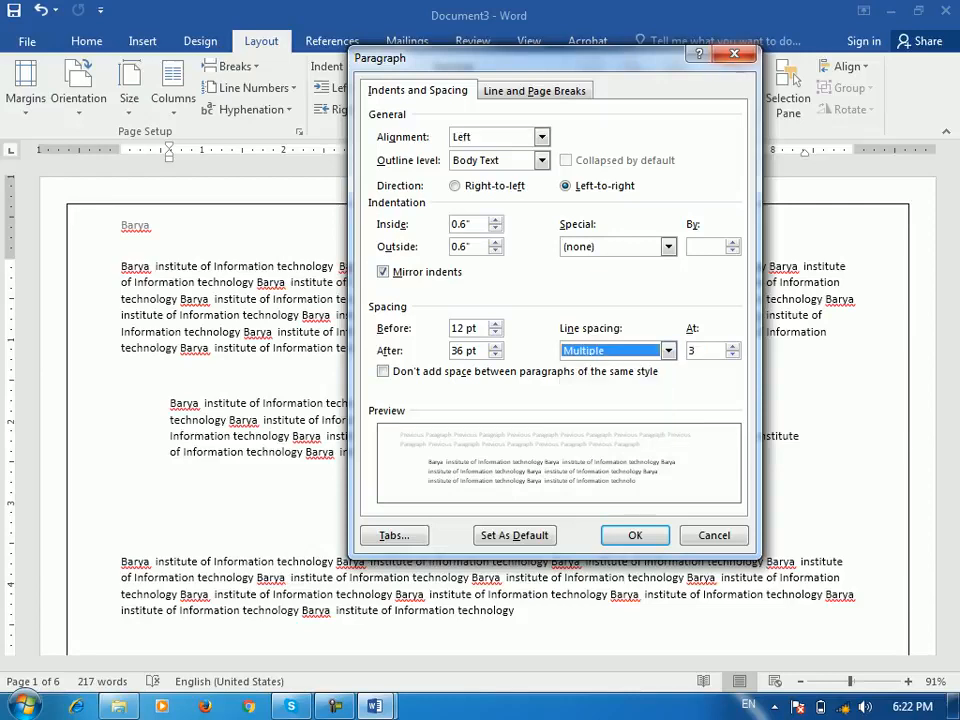
pyautogui.click(735, 54)
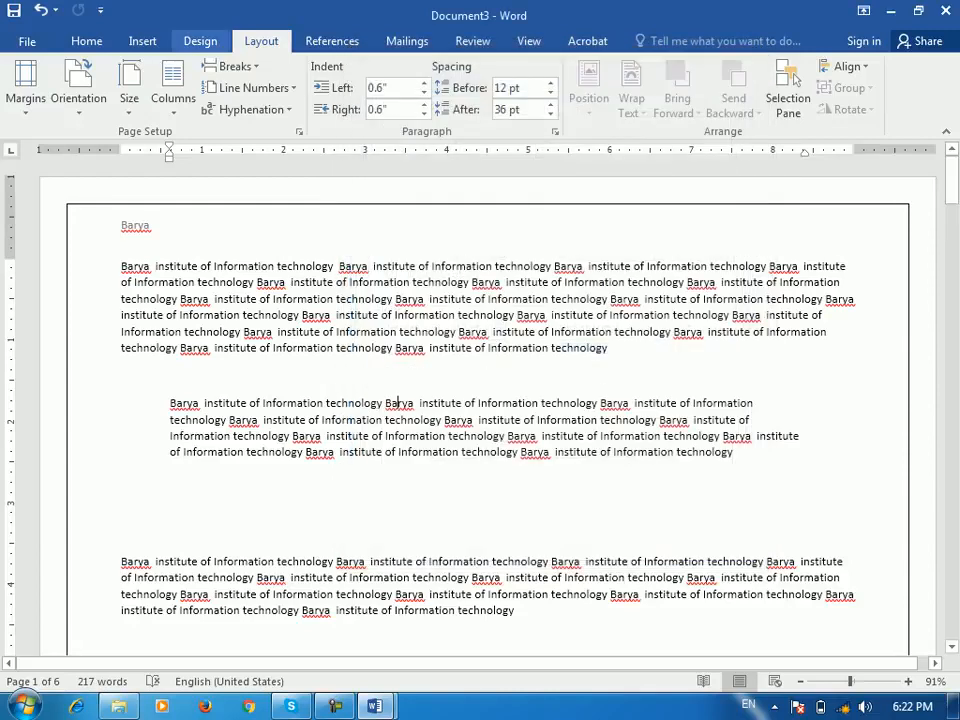
# Preview the preset line spacings such as 2.0 on the middle paragraph without applying one.
pyautogui.click(87, 41)
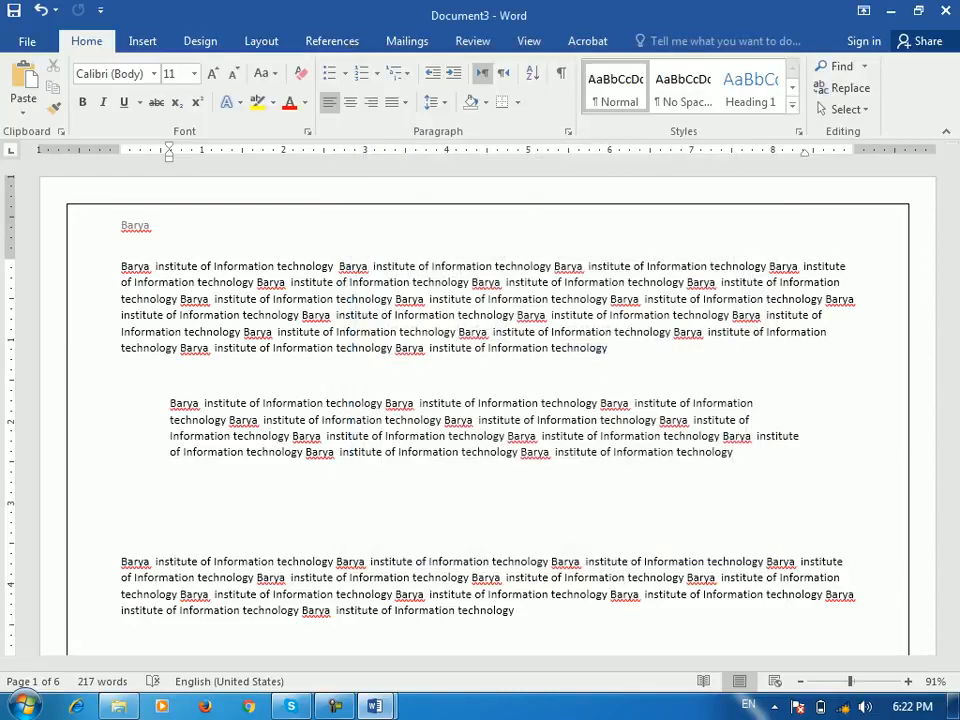
pyautogui.click(432, 102)
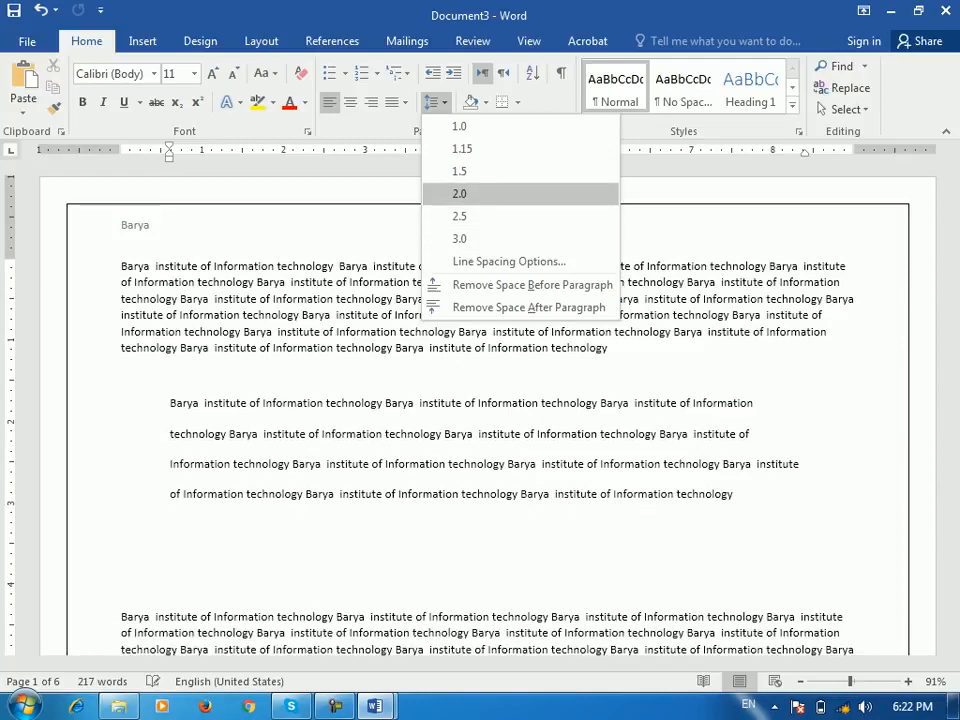
pyautogui.press('Escape')
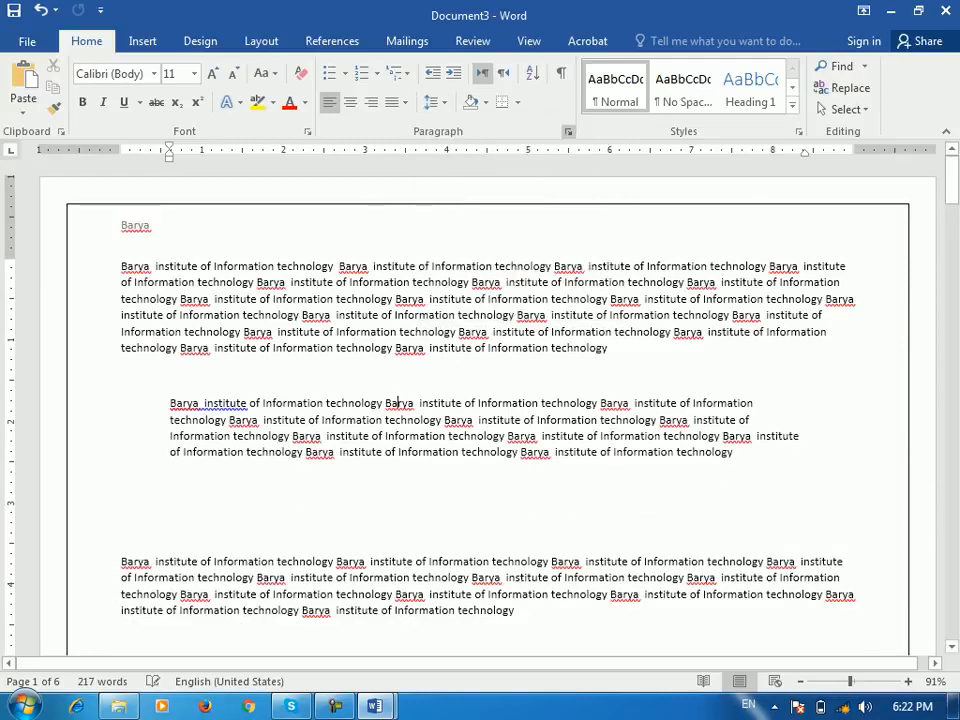
# Try 1.5 lines and Double line spacing for the middle paragraph in the Paragraph dialog.
pyautogui.hotkey('alt', 'o')
pyautogui.press('p')
pyautogui.hotkey('alt', 'n')
pyautogui.hotkey('alt', 'Down')
pyautogui.press('Home')
pyautogui.press('Down')
pyautogui.press('Down')
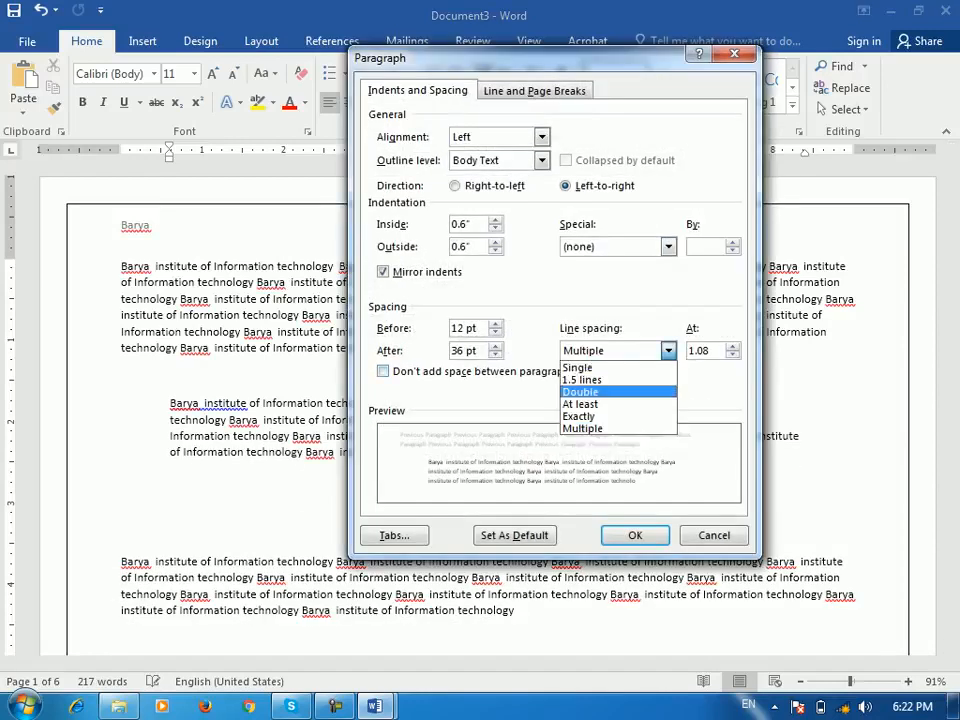
pyautogui.press('Up')
pyautogui.press('Return')
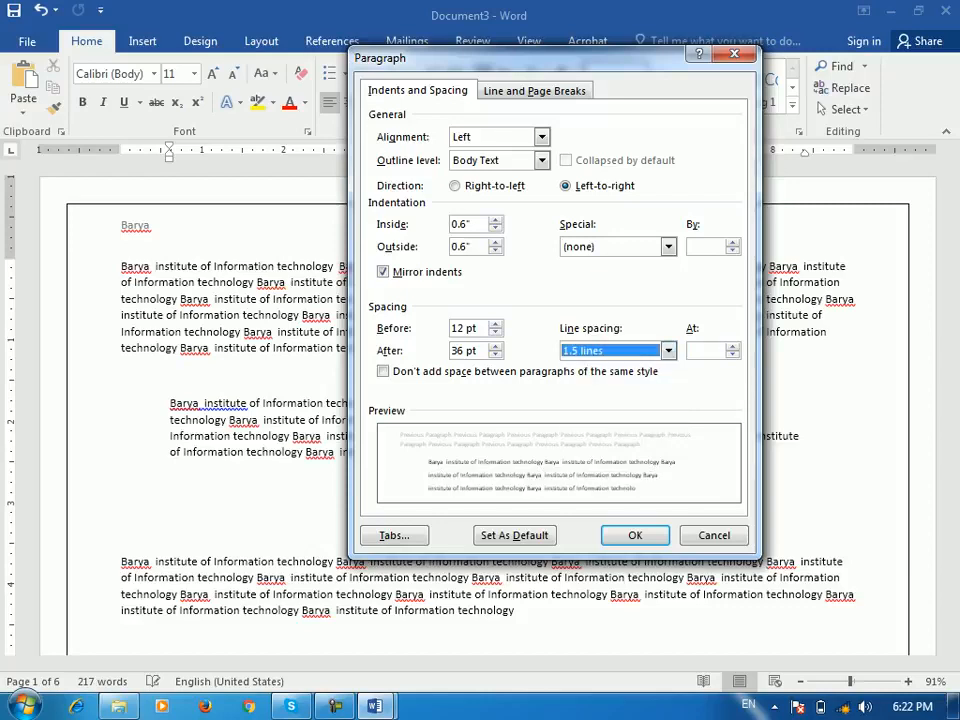
pyautogui.hotkey('alt', 'Down')
pyautogui.press('Down')
pyautogui.press('Return')
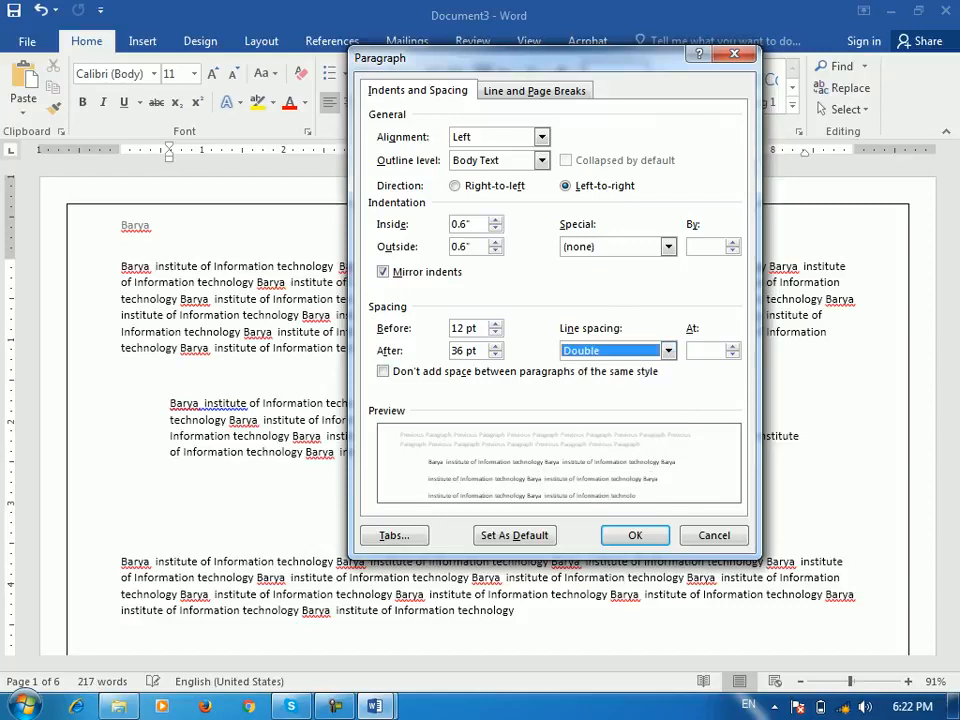
# Set the middle paragraph's line spacing to At least 23 pt and apply it.
pyautogui.hotkey('alt', 'Down')
pyautogui.press('Down')
pyautogui.press('Return')
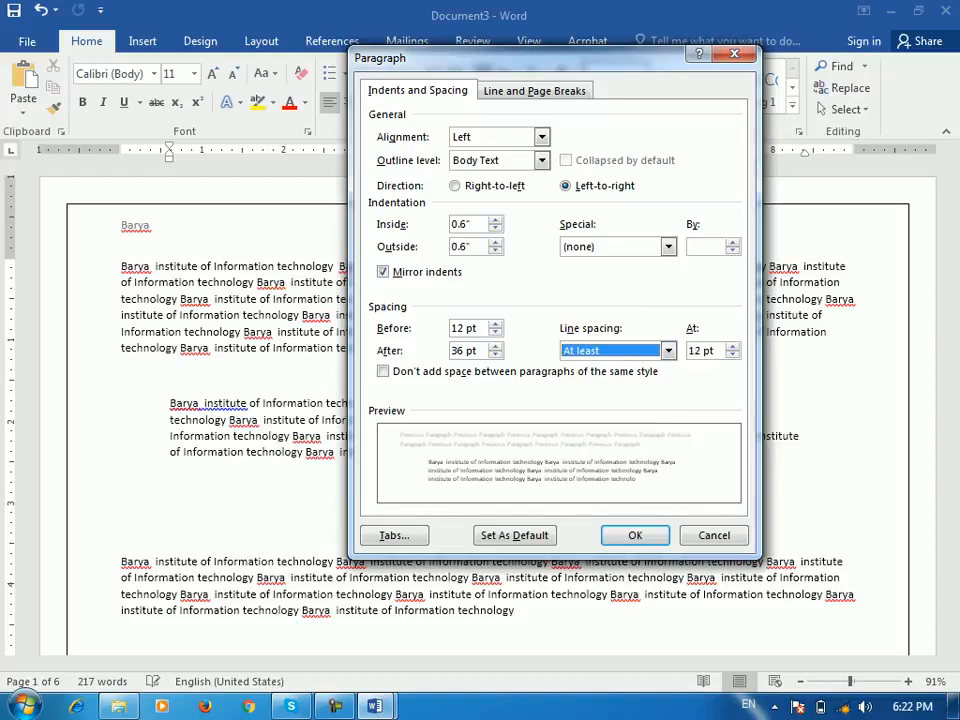
pyautogui.press('Tab')
pyautogui.press('Up')
pyautogui.press('Up')
pyautogui.press('Up')
pyautogui.press('Up')
pyautogui.press('Up')
pyautogui.press('Up')
pyautogui.press('Up')
pyautogui.press('Up')
pyautogui.press('Up')
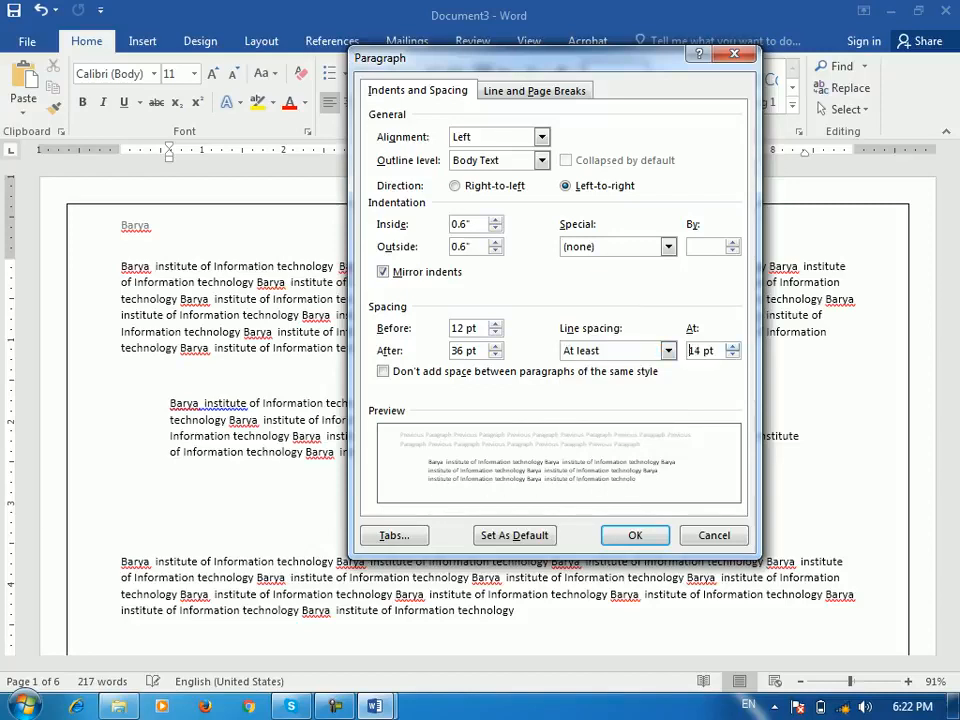
pyautogui.press('Up')
pyautogui.press('Up')
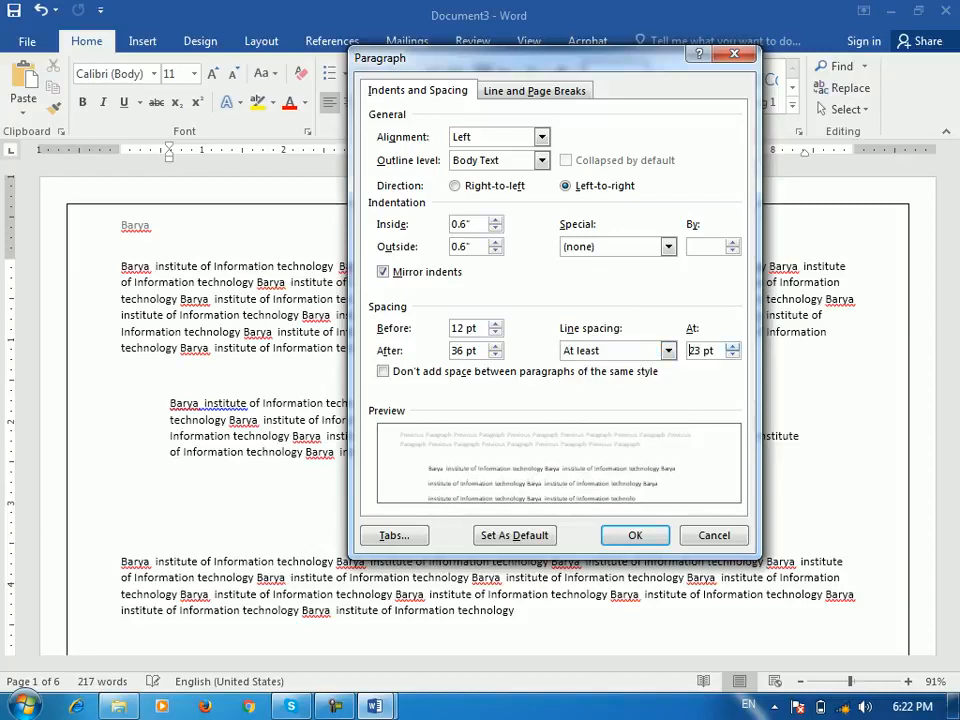
pyautogui.press('Return')
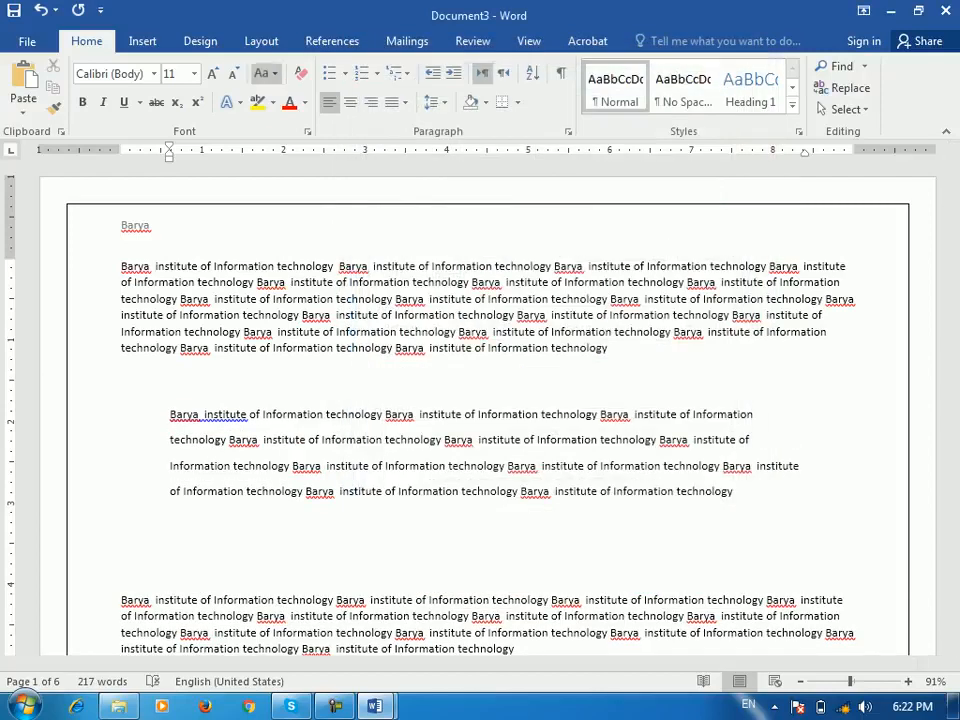
# Review the middle paragraph's indent and line spacing settings in the Paragraph dialog and cancel it.
pyautogui.click(261, 41)
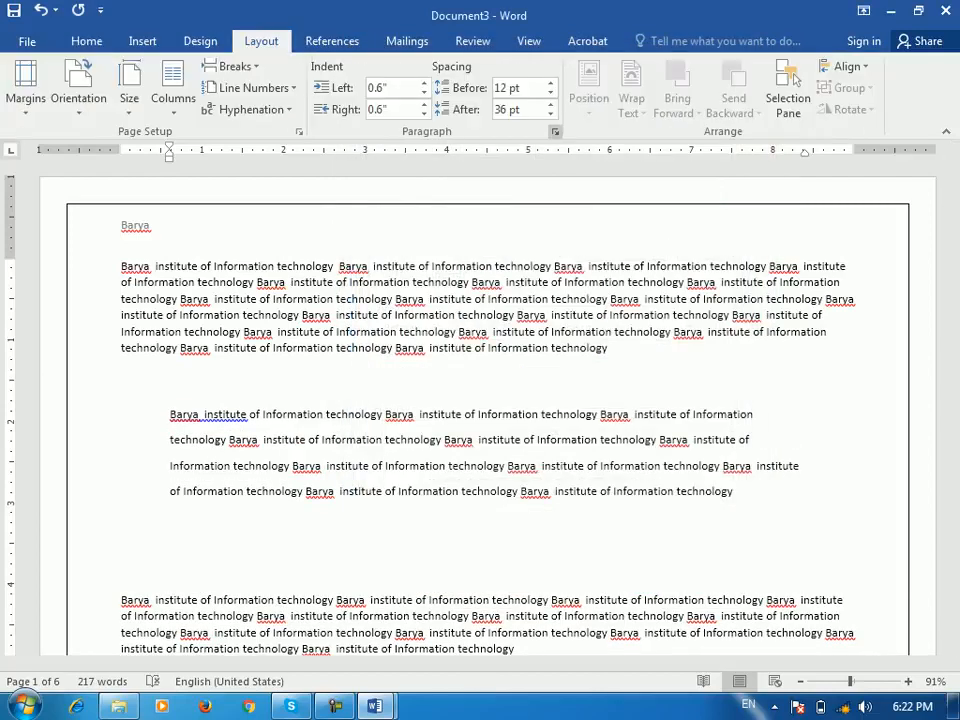
pyautogui.click(554, 131)
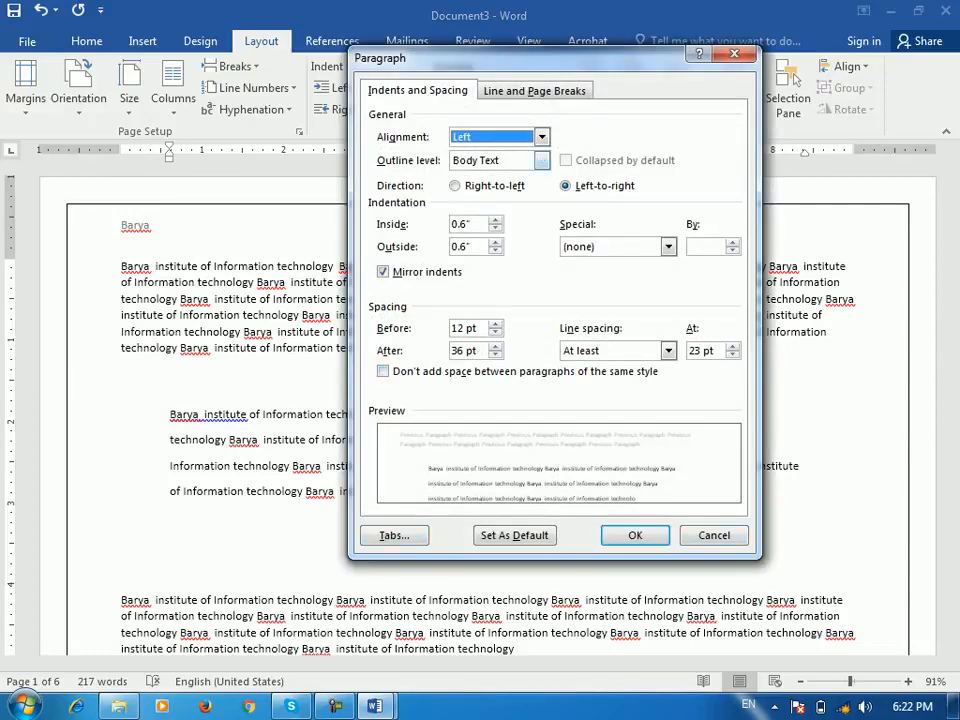
pyautogui.click(714, 535)
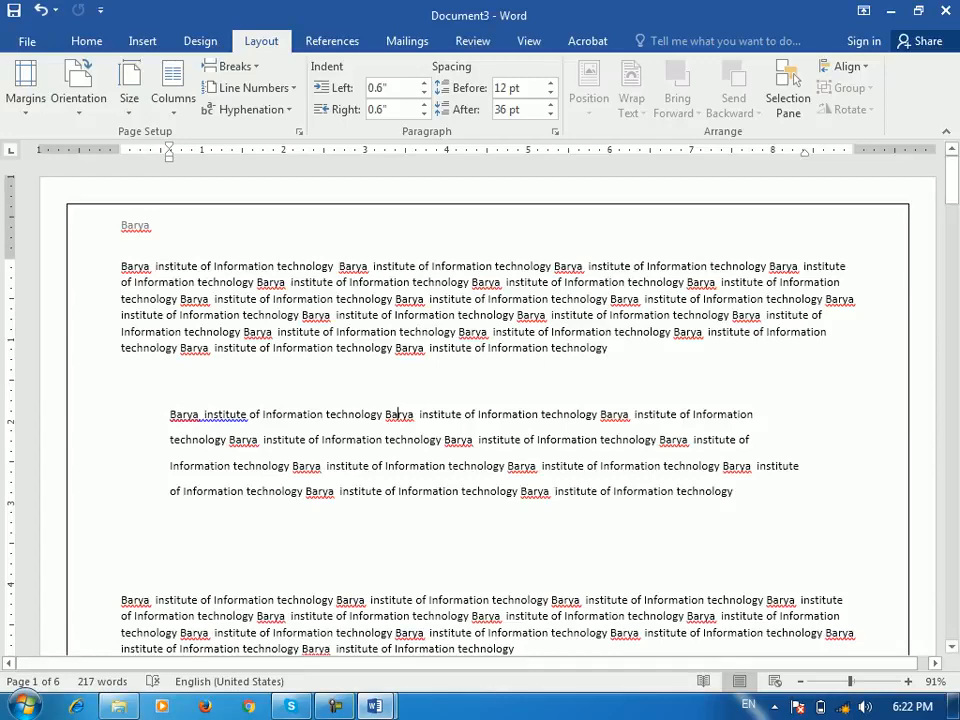
pyautogui.click(335, 706)
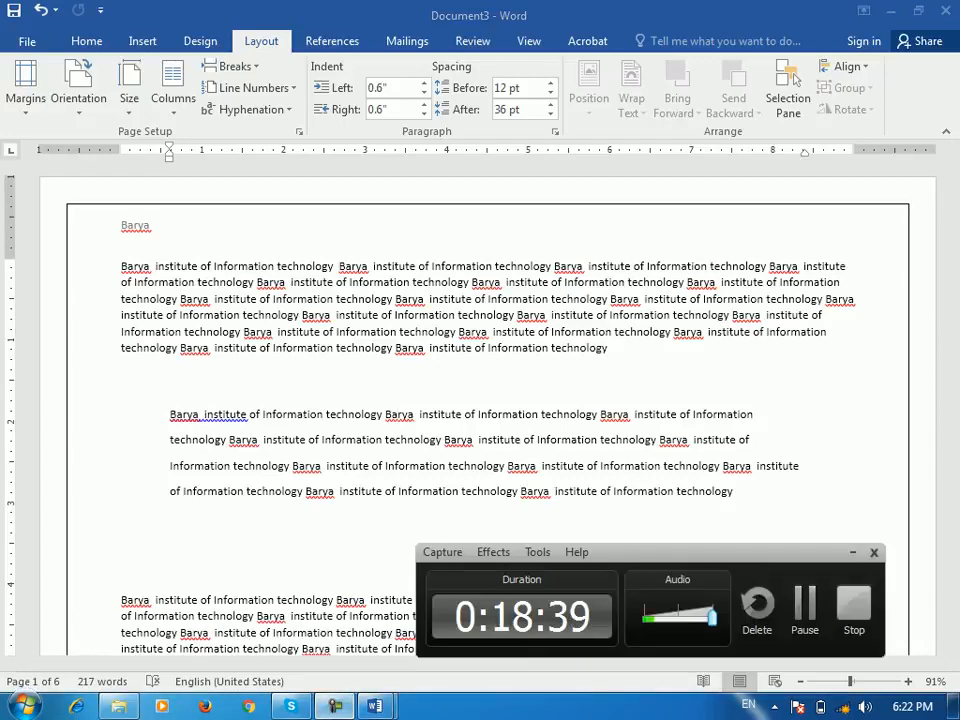